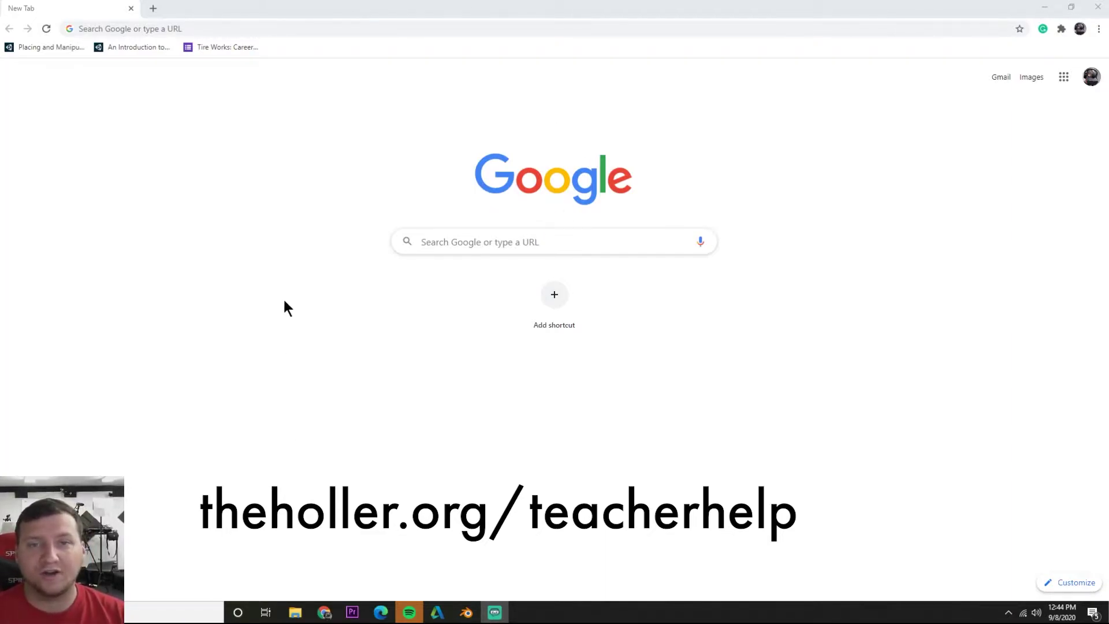
Search Google for 'screencastify' in Chrome and open the official screencastify.com site
click(216, 206)
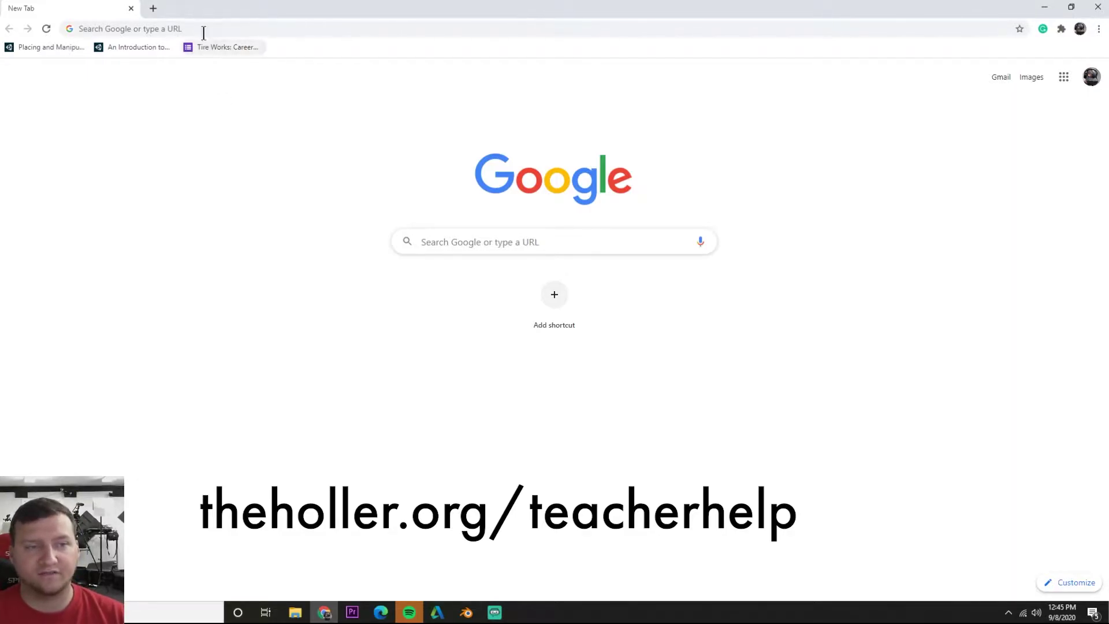
click(173, 29)
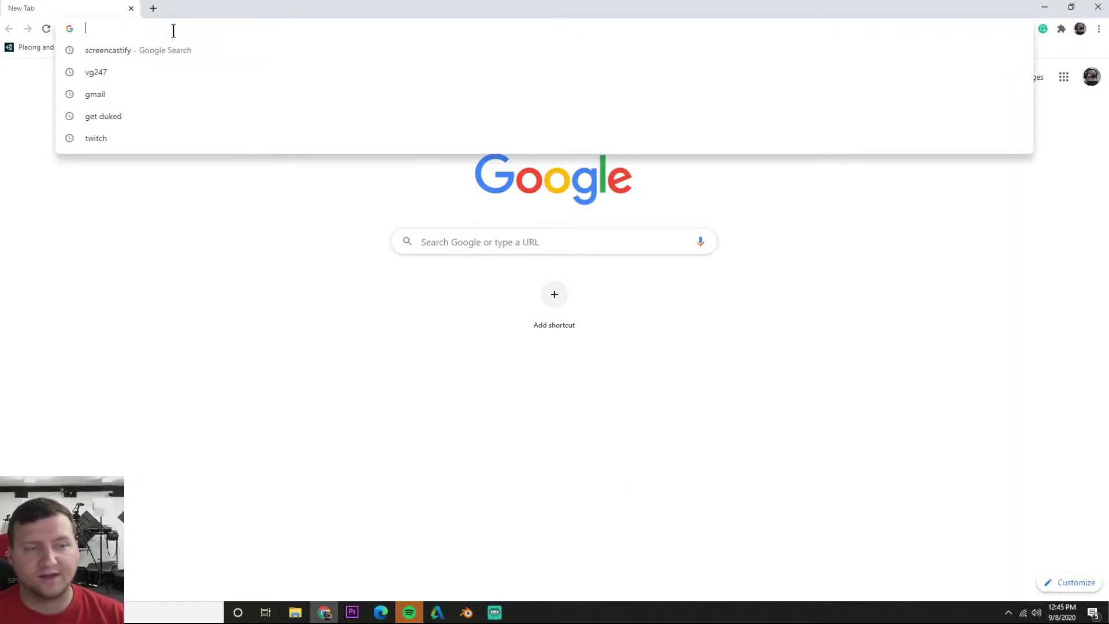
click(148, 74)
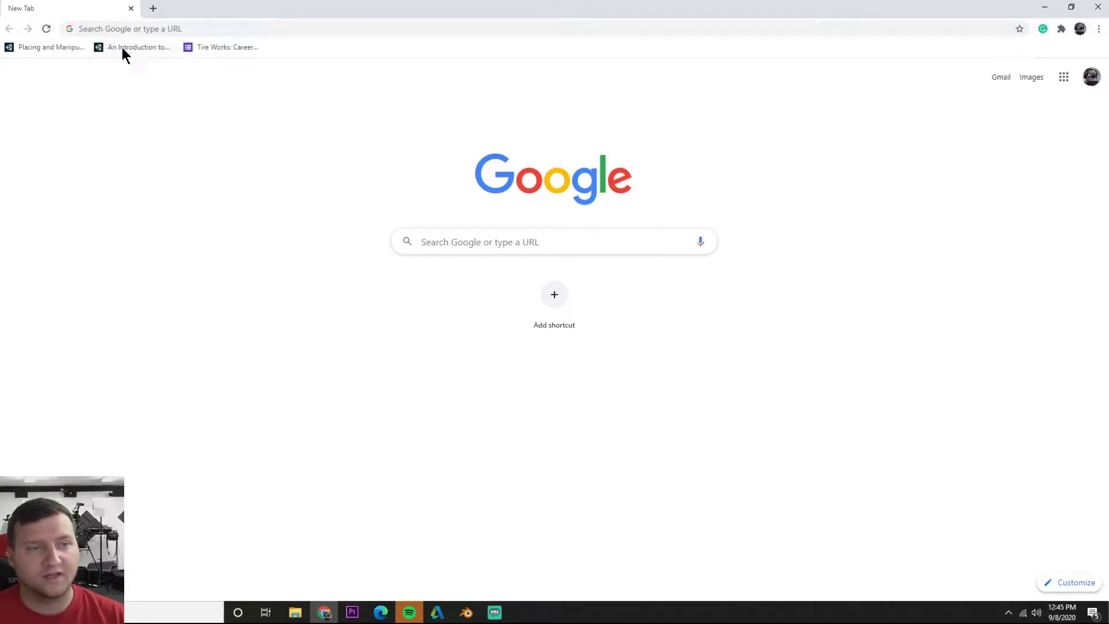
click(138, 29)
text(screencas)
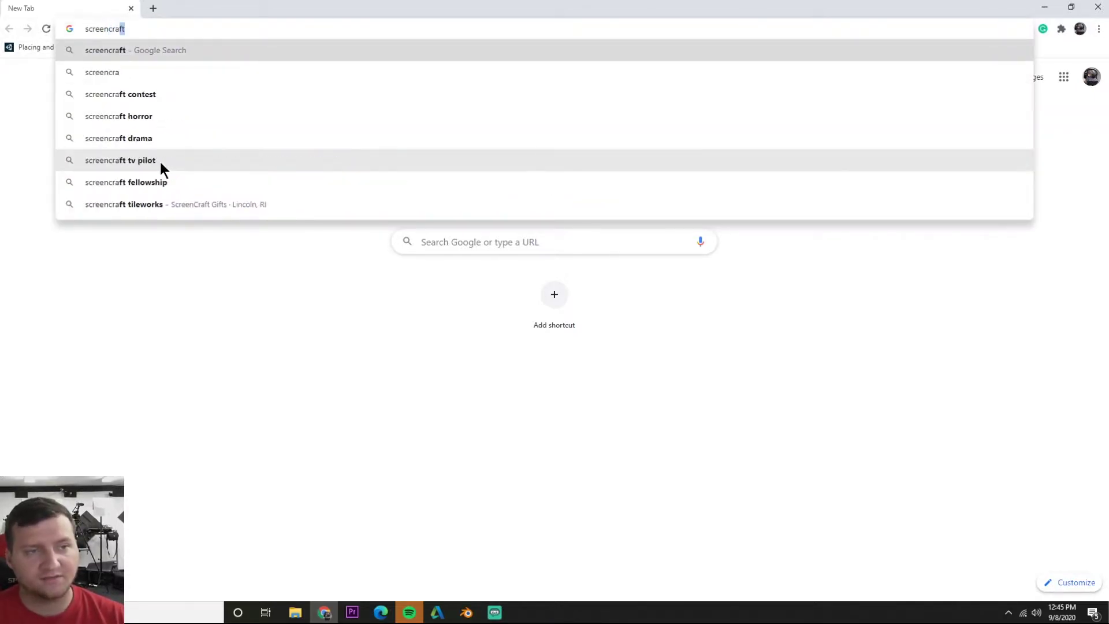
text(tify)
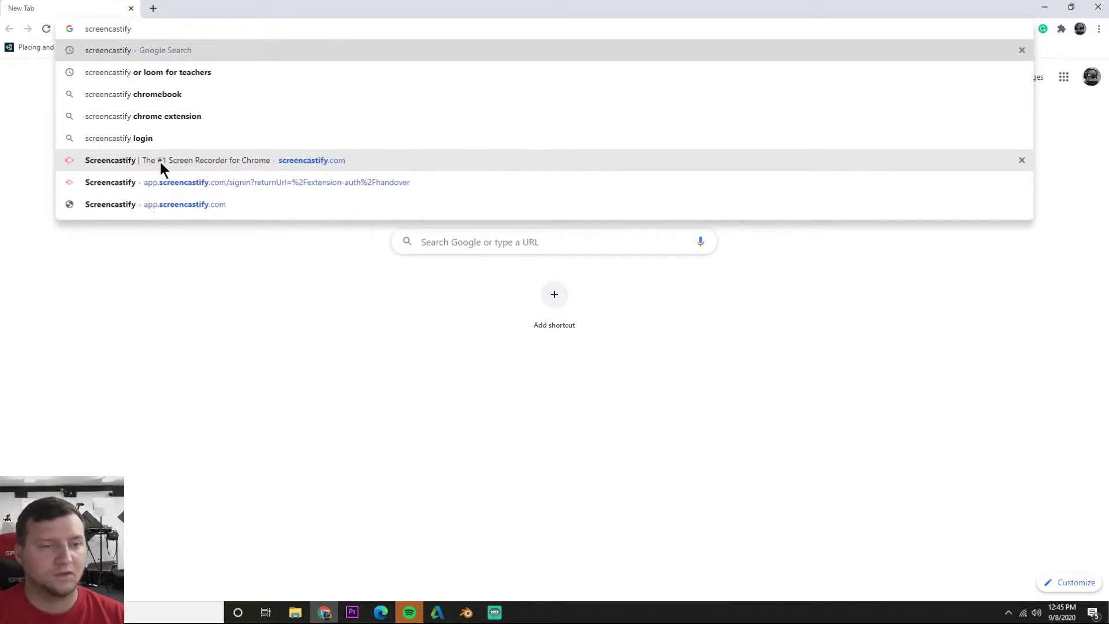
click(200, 299)
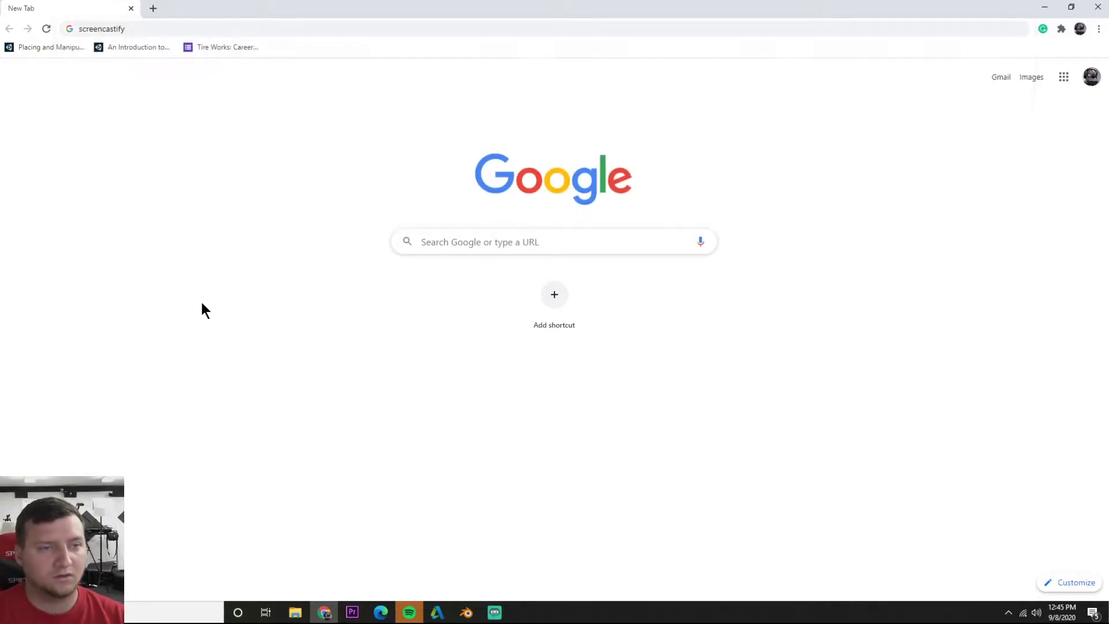
click(140, 24)
key(Return)
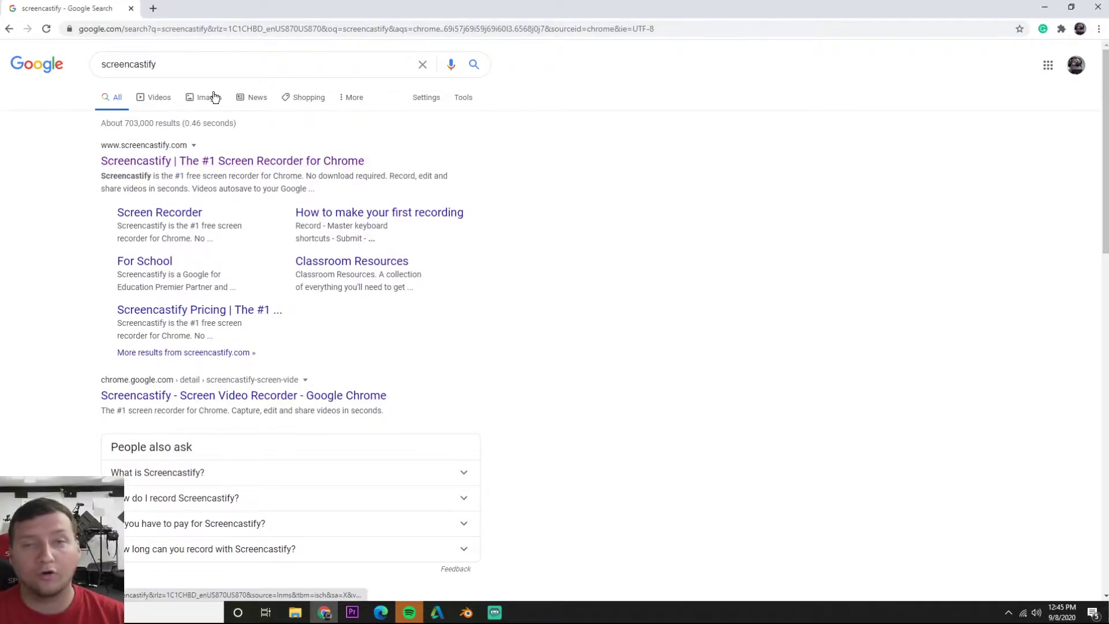
click(205, 161)
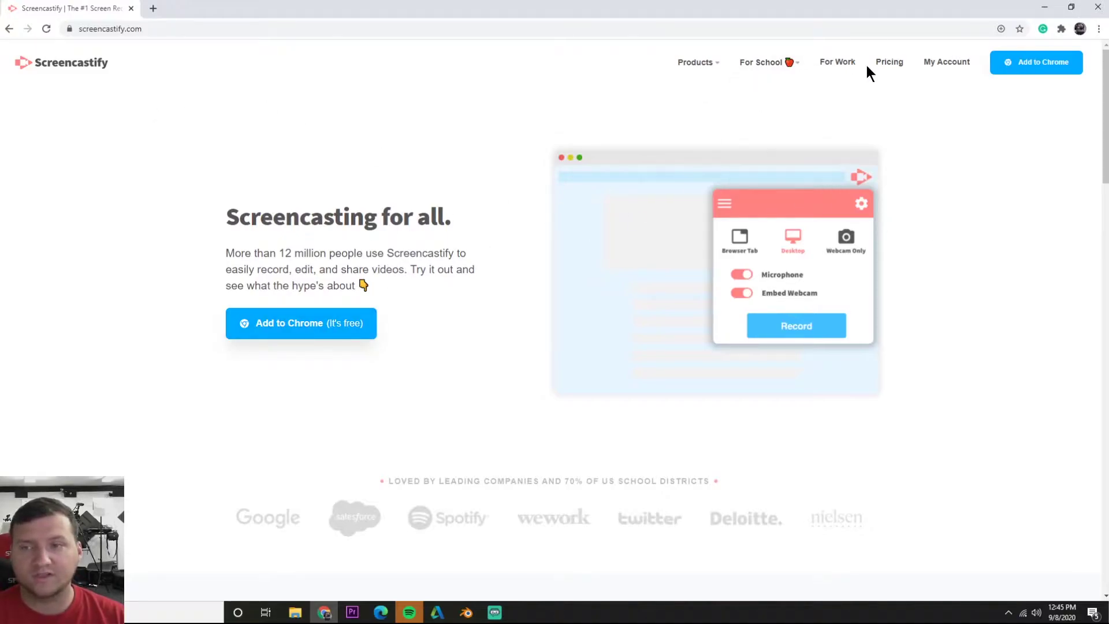
Install the Screencastify extension from its Chrome Web Store listing
click(291, 331)
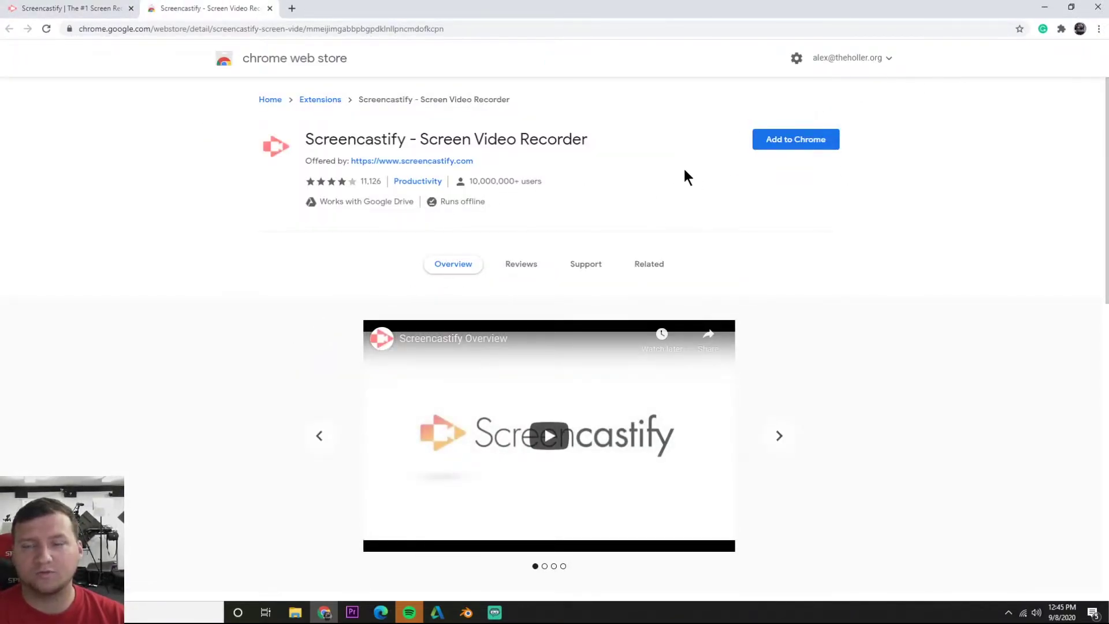
click(787, 141)
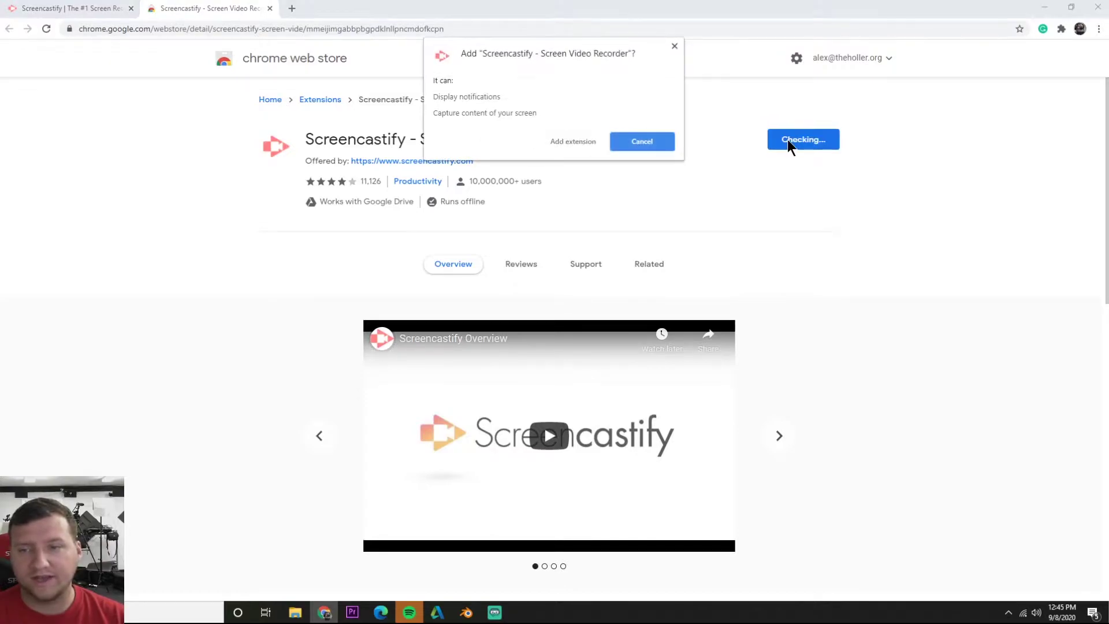
click(581, 139)
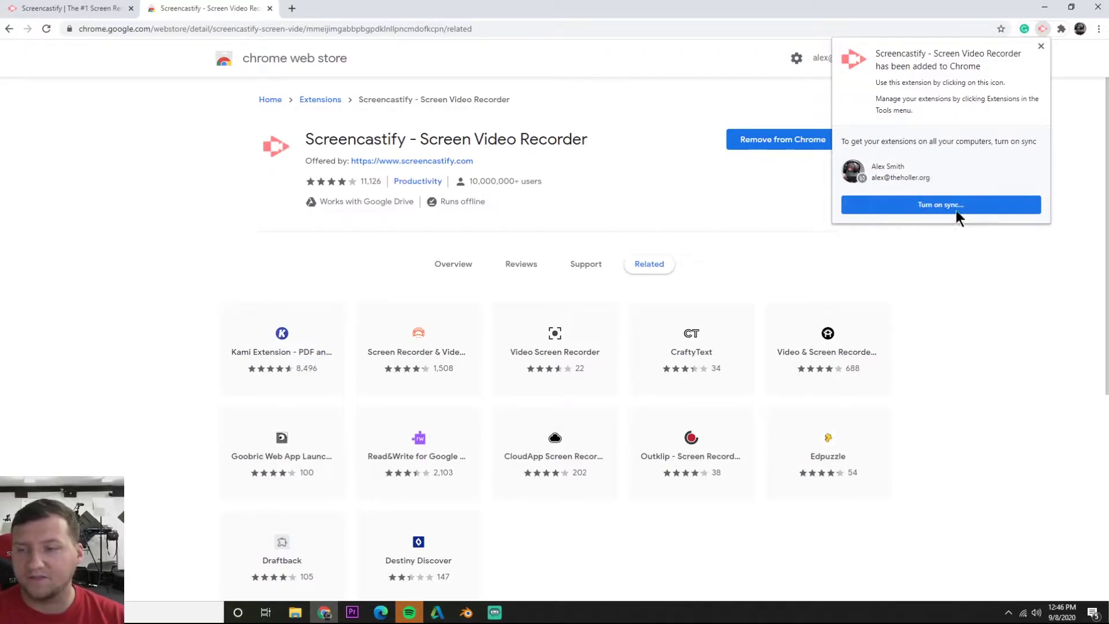
click(1013, 259)
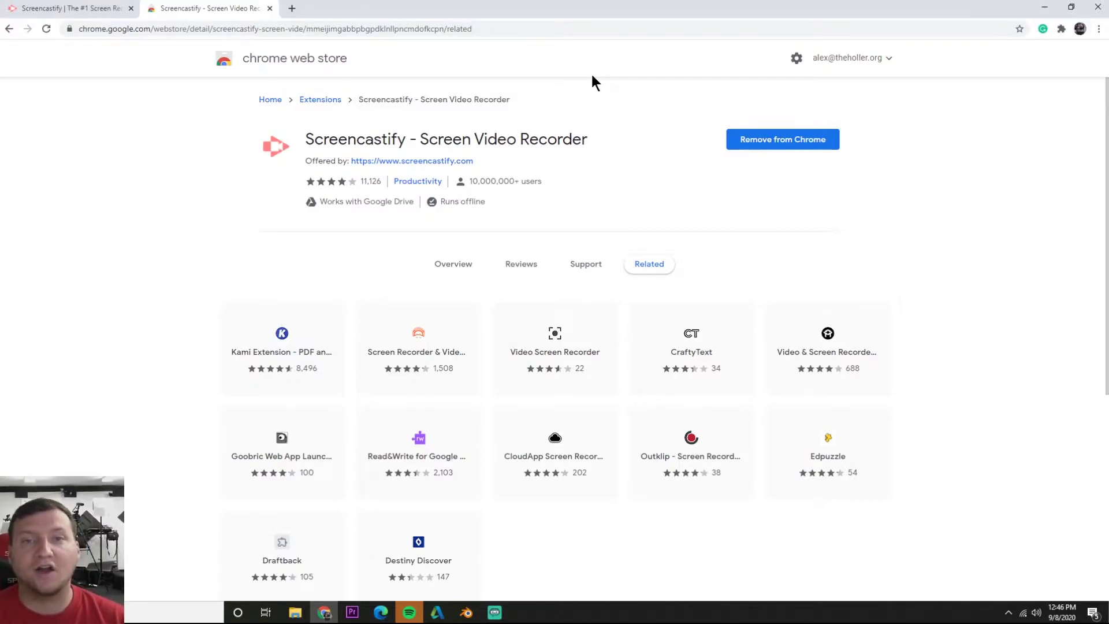
Pin Screencastify to the Chrome toolbar from the Extensions menu
click(1060, 30)
click(1062, 29)
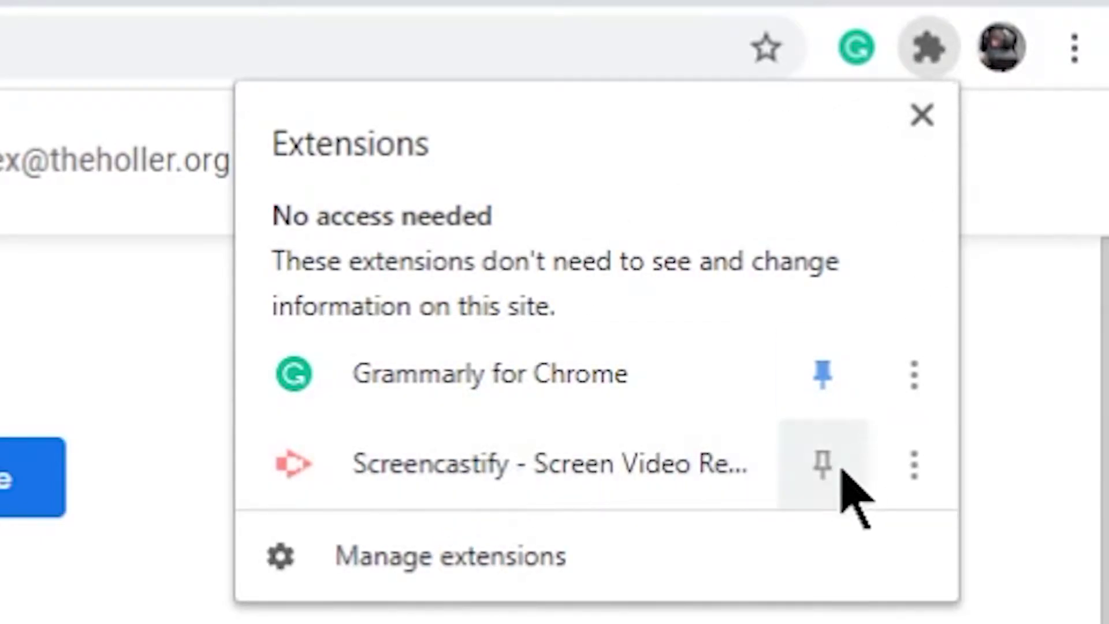
click(830, 475)
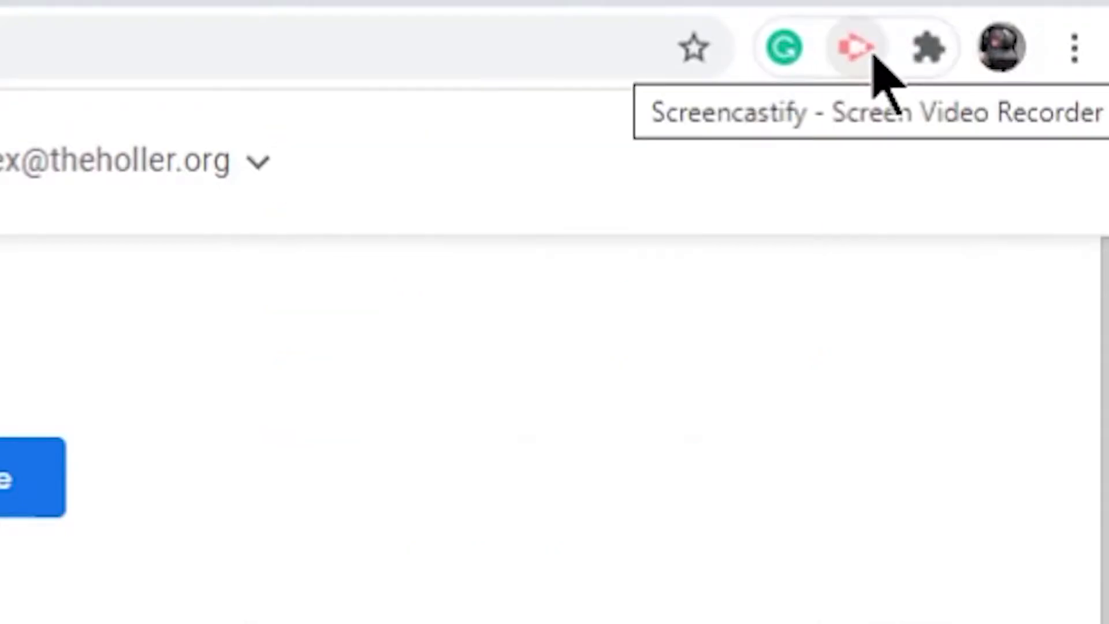
Launch Screencastify and begin Google sign-in with a different account
click(857, 46)
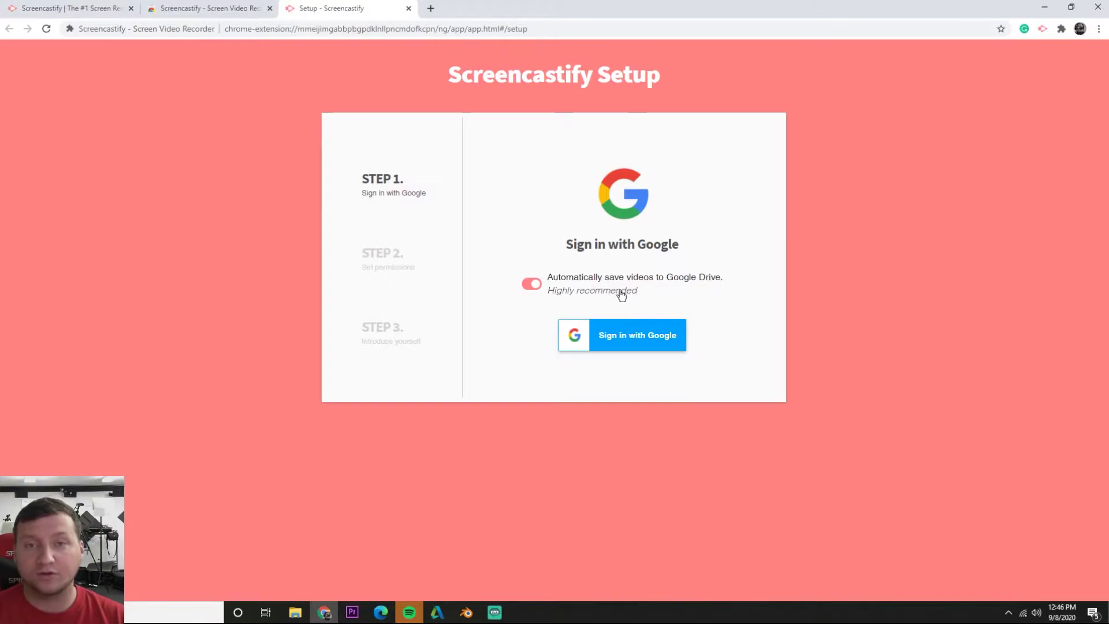
click(610, 349)
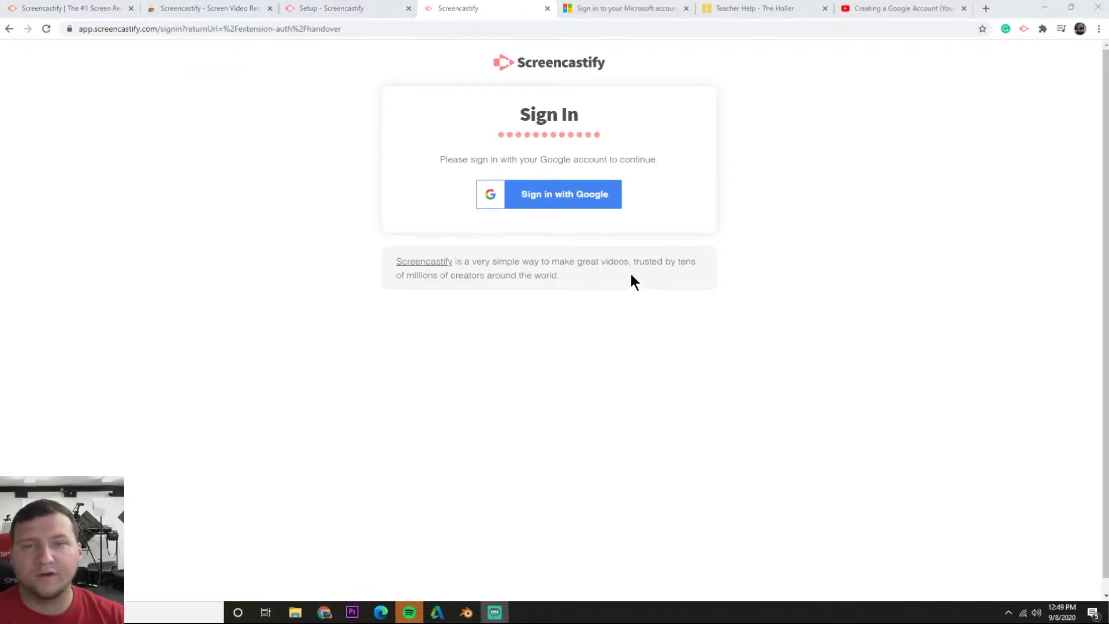
click(579, 202)
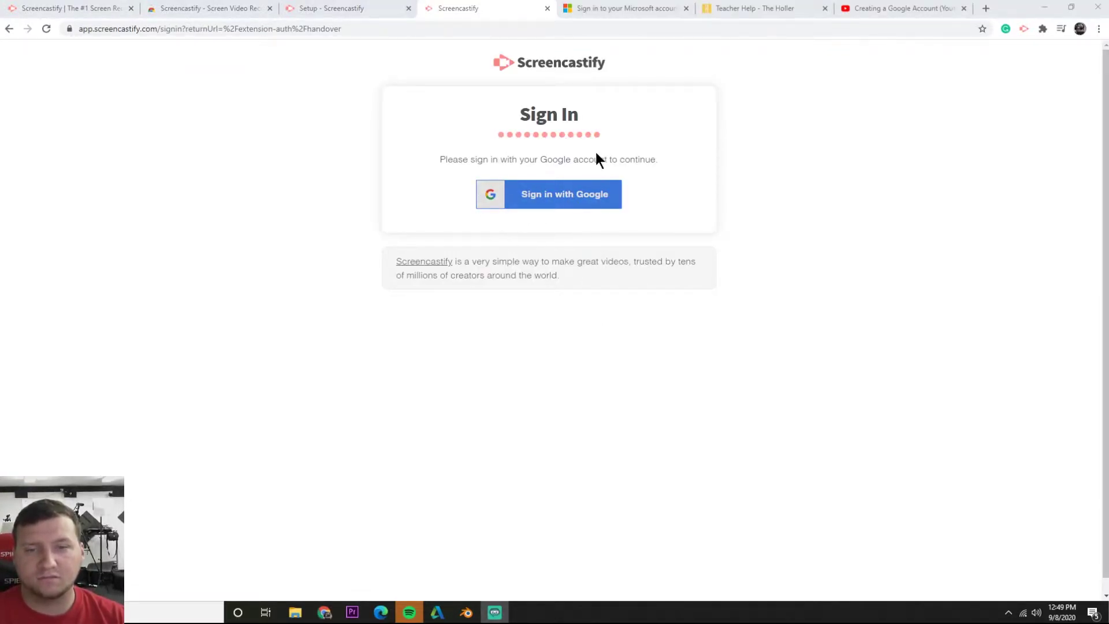
click(544, 199)
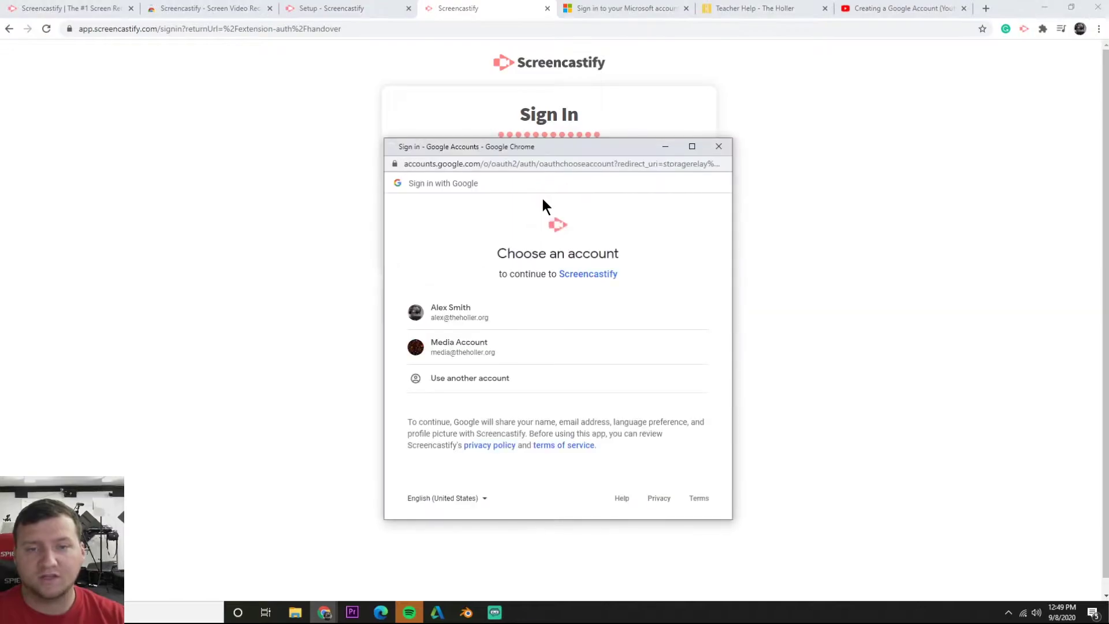
click(434, 376)
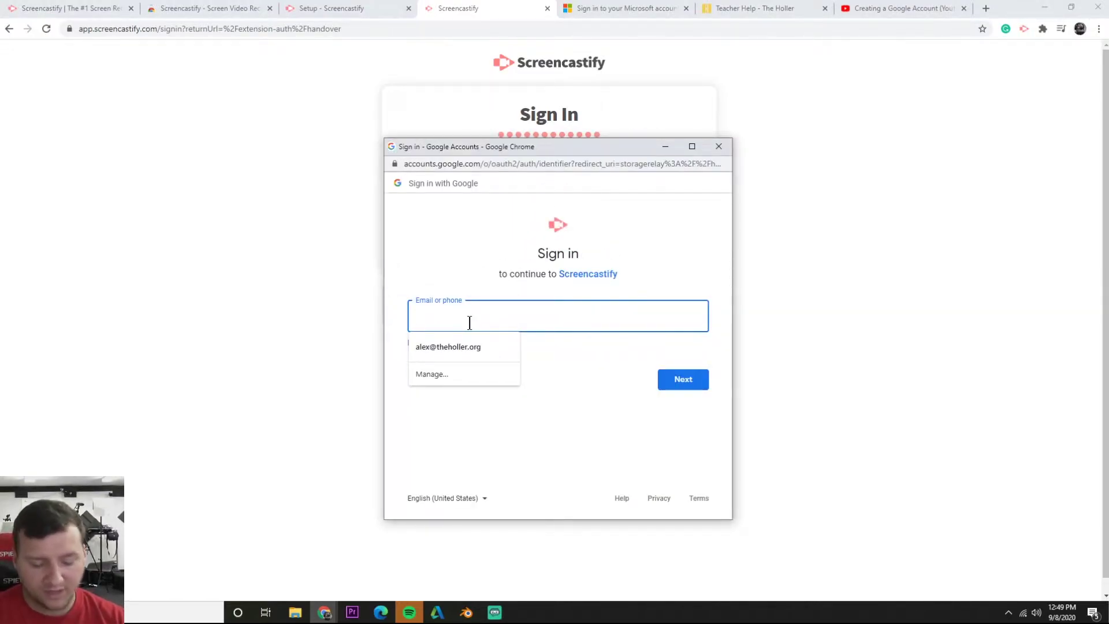
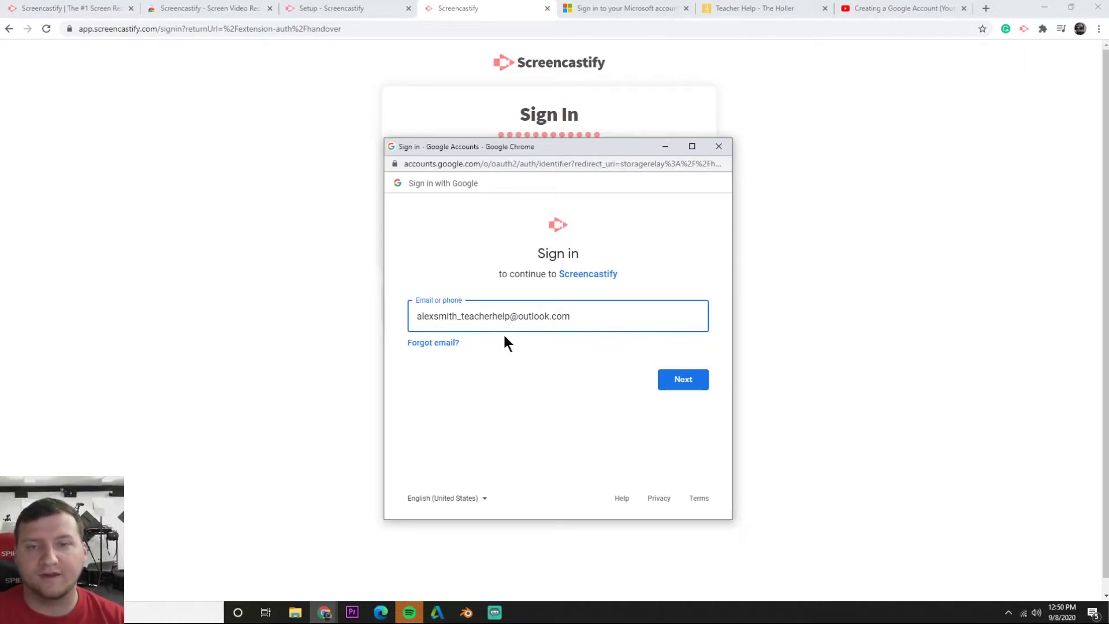
Enter the account e-mail and password, then allow Screencastify access to Google Drive
click(689, 382)
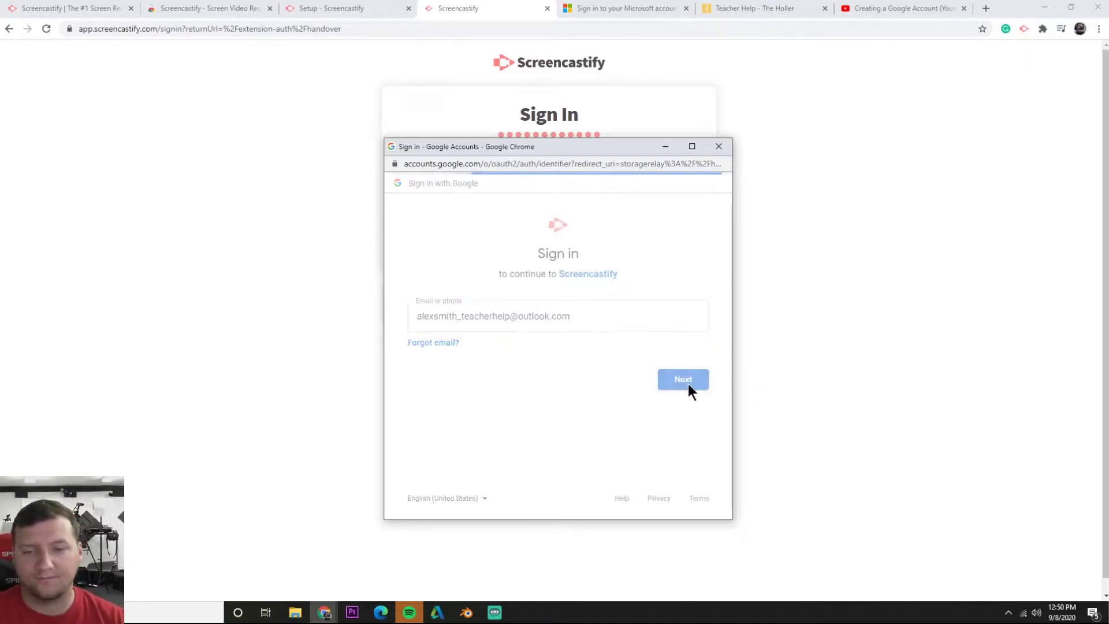
text(********)
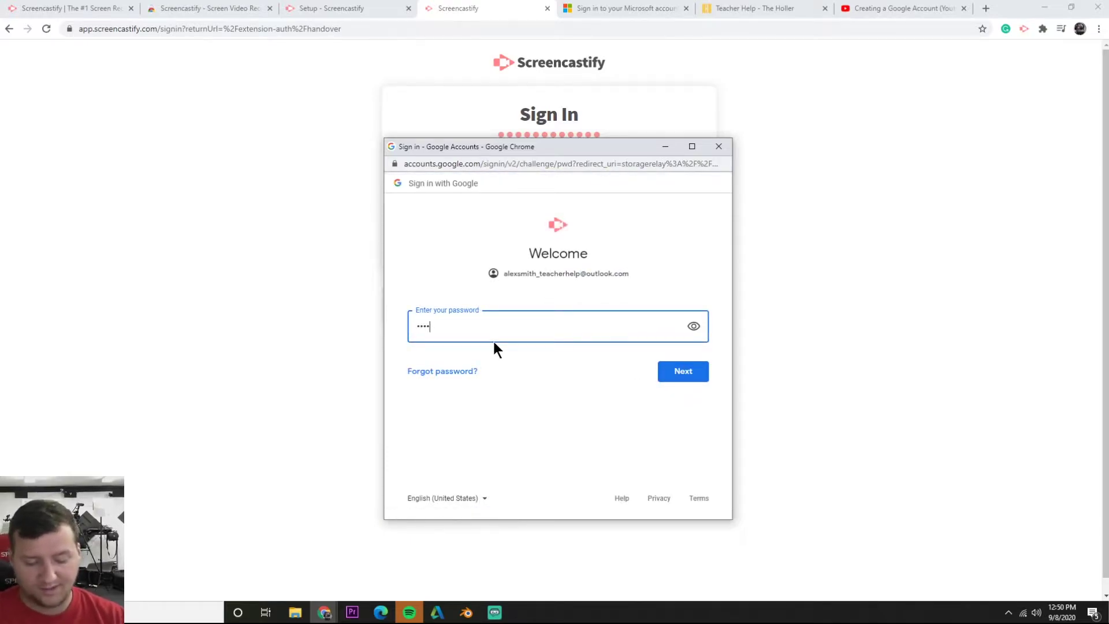
key(Return)
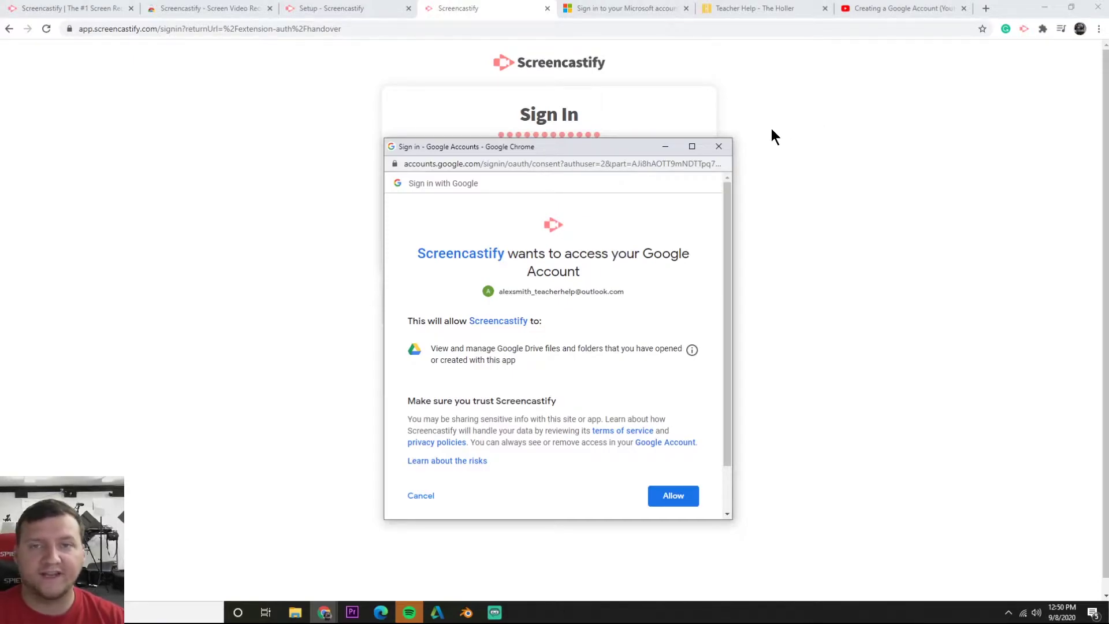
scroll(683, 451, down, 1)
click(672, 442)
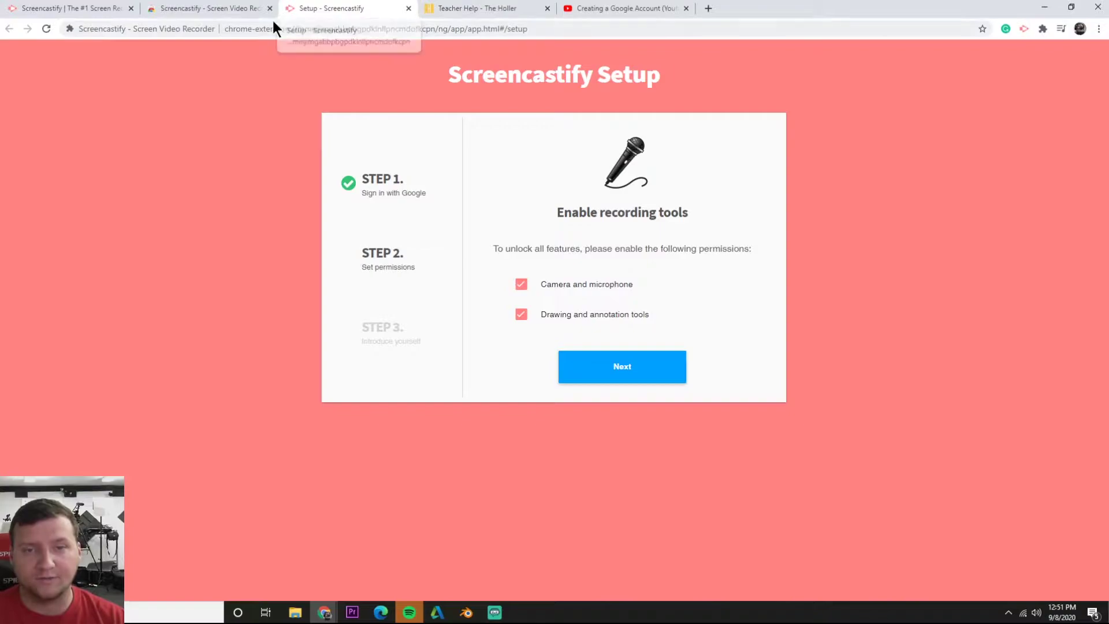
Reload setup, allow camera and microphone access, and choose Educator, College/University
click(248, 34)
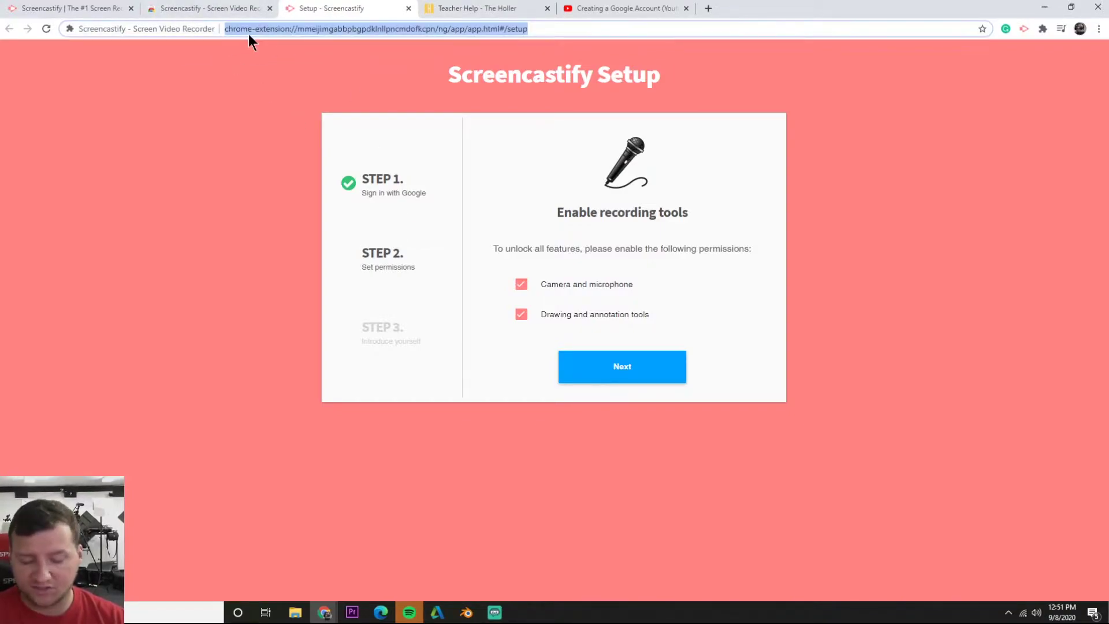
key(Return)
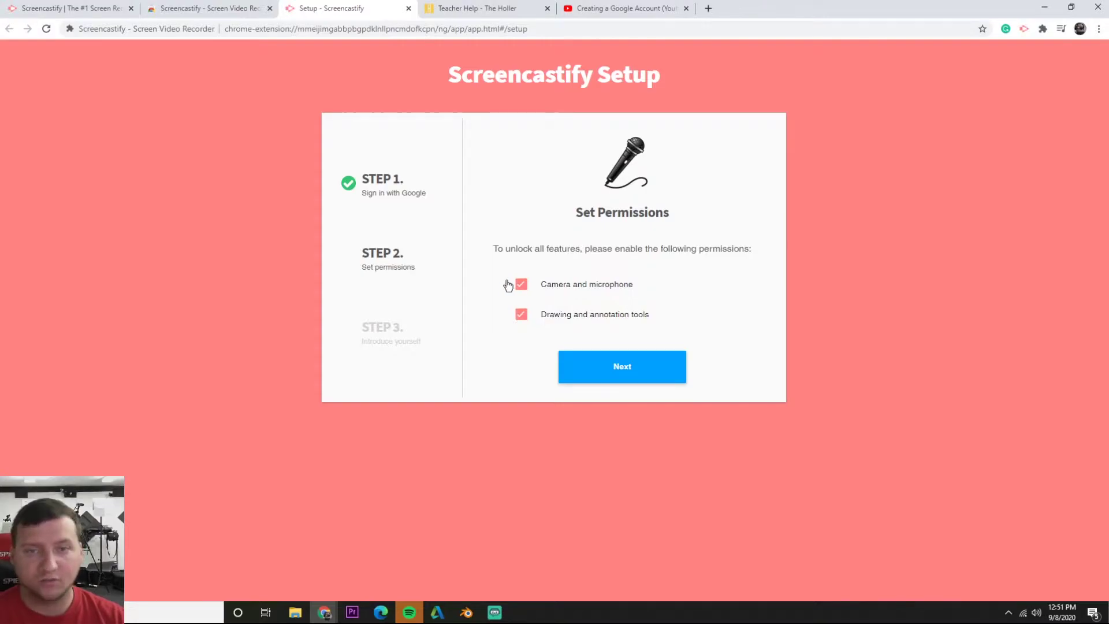
click(595, 378)
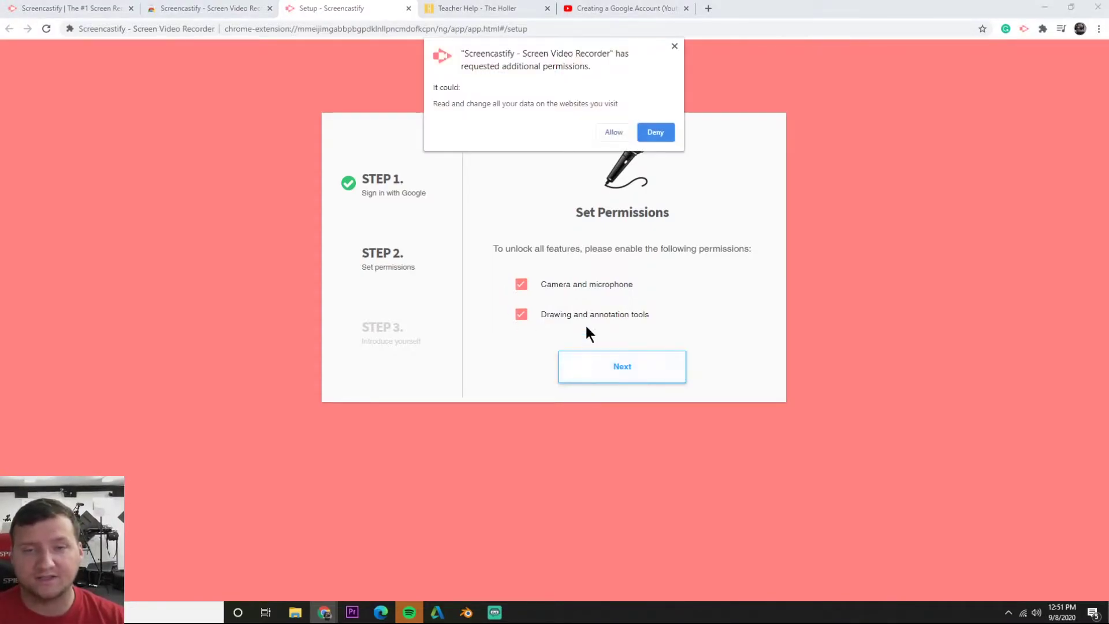
click(611, 131)
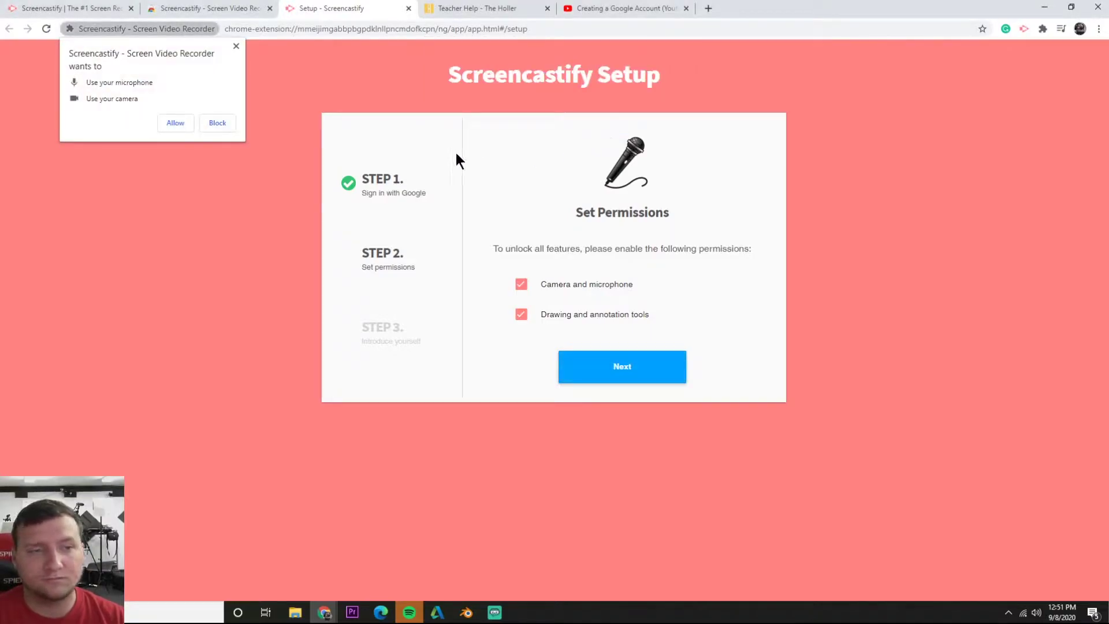
click(174, 124)
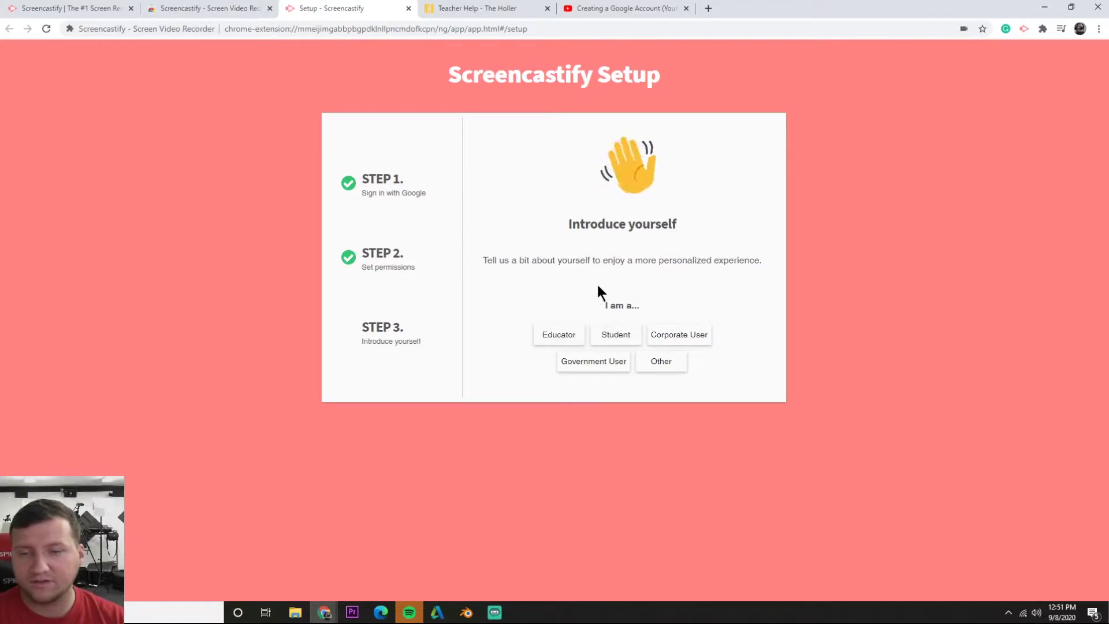
click(559, 333)
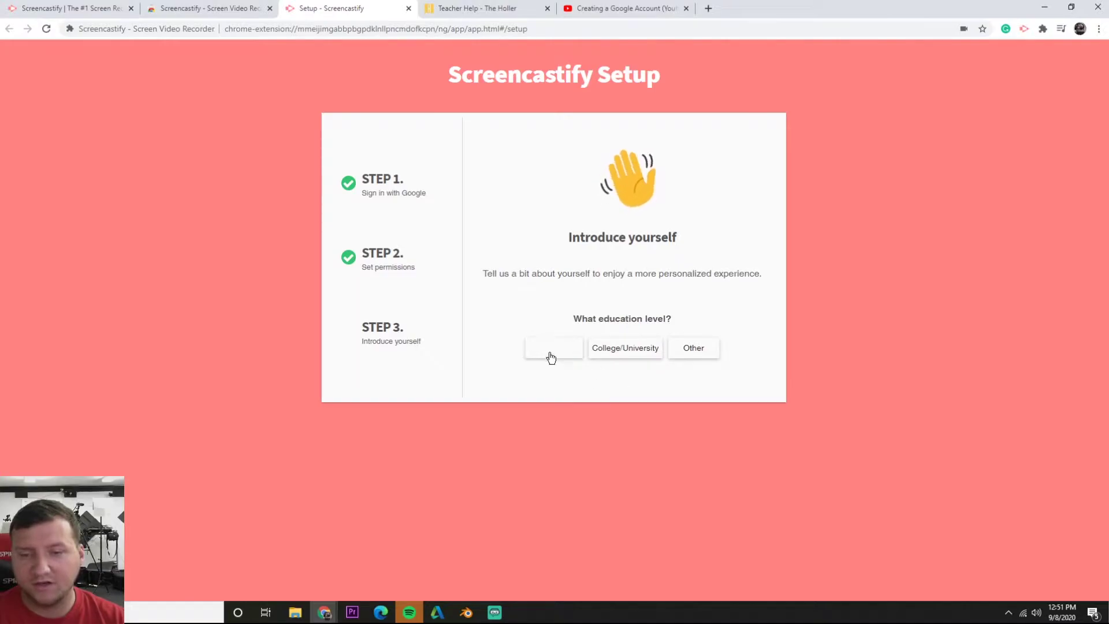
click(624, 350)
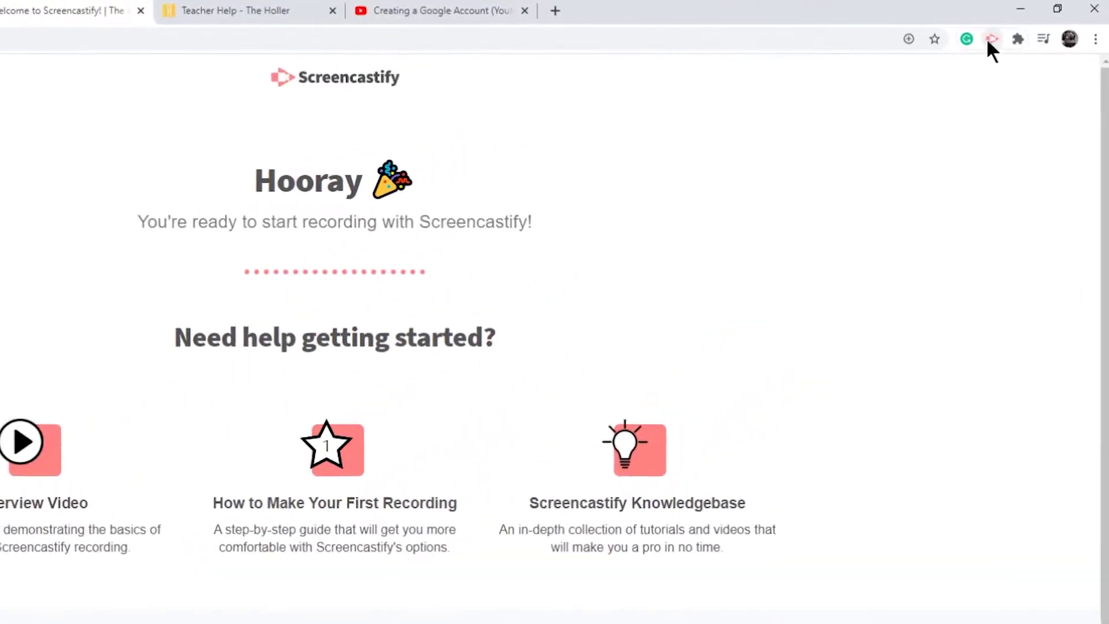
Open the recording panel, try Desktop and Webcam Only modes, and settle on Browser Tab
click(940, 55)
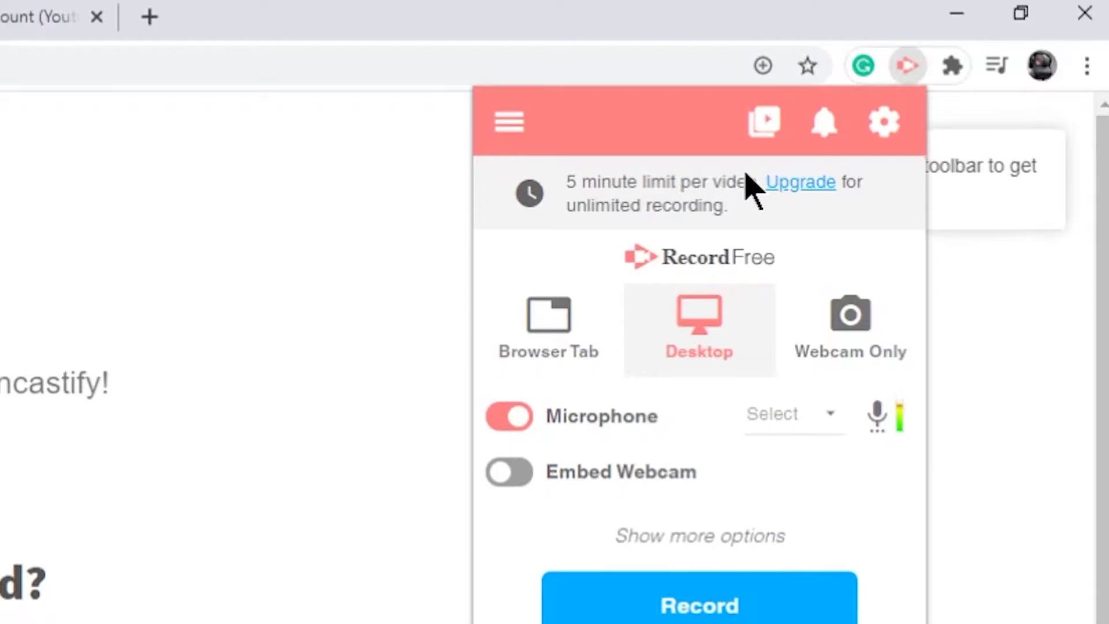
click(549, 326)
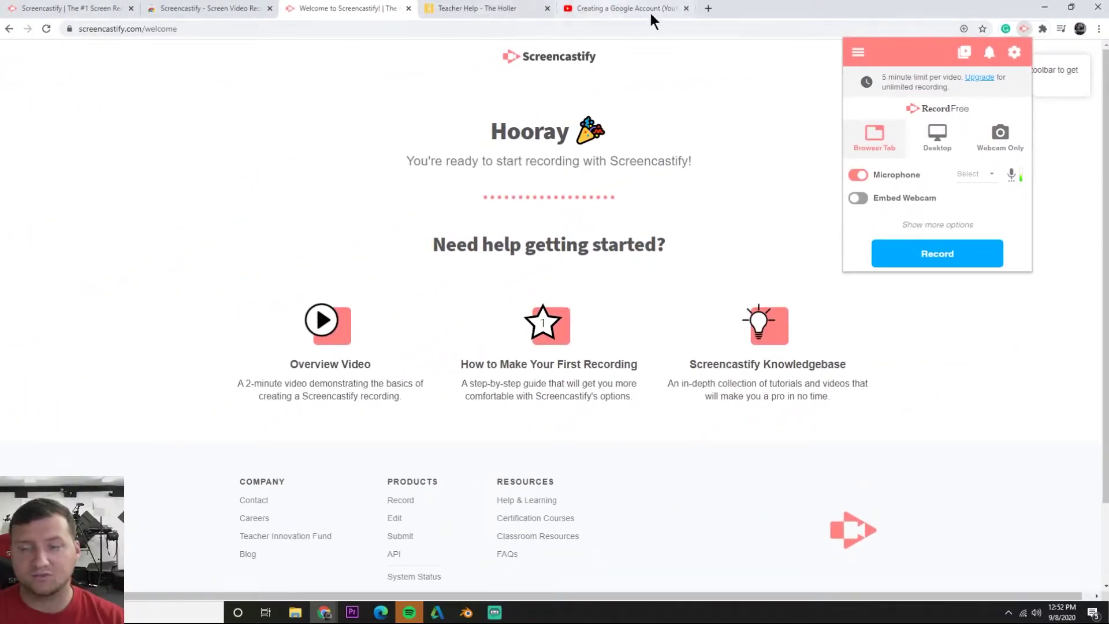
click(954, 140)
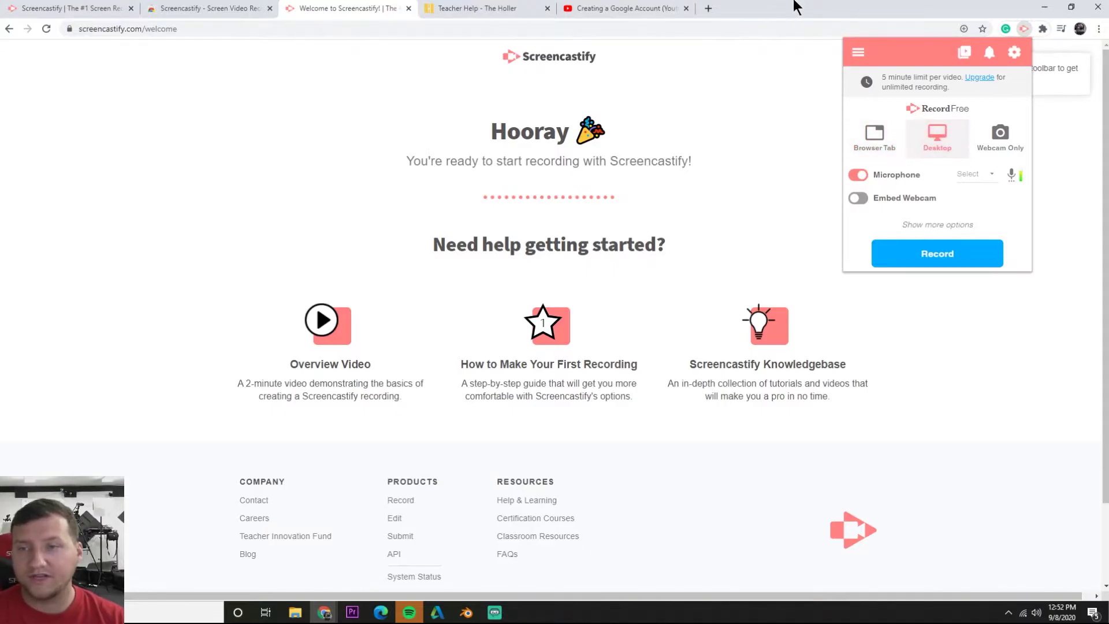
drag(795, 4, 507, 5)
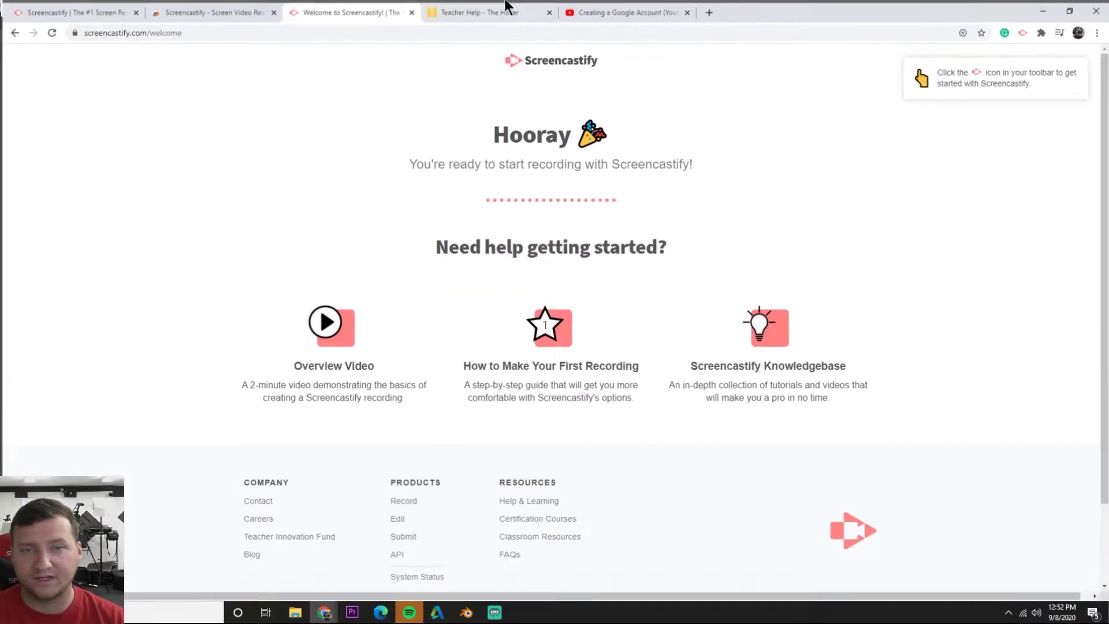
click(1023, 29)
click(996, 134)
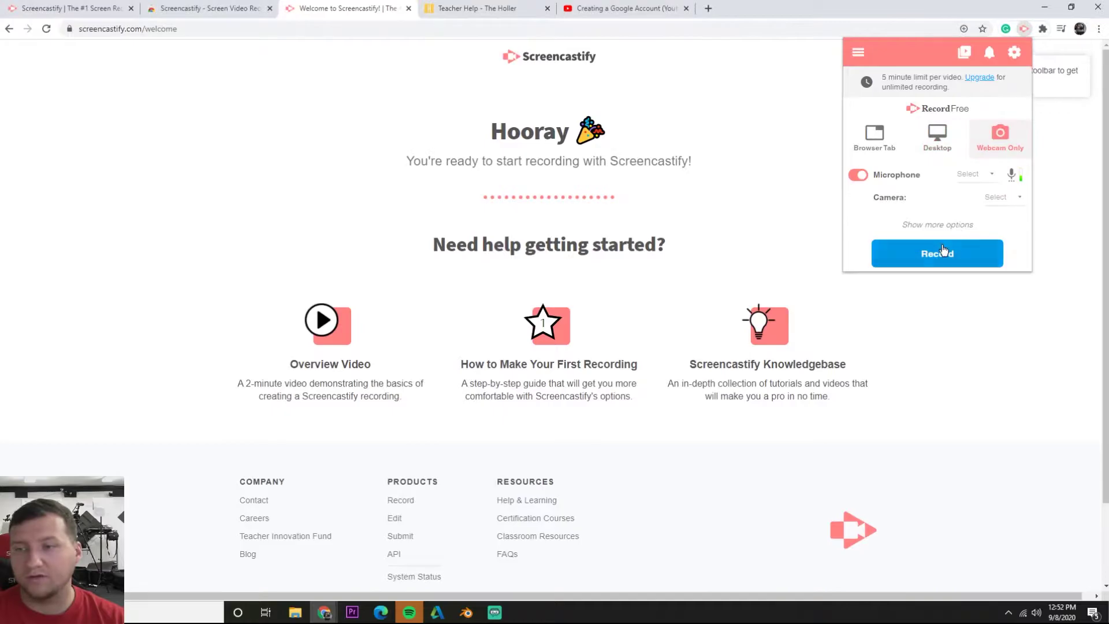
click(945, 138)
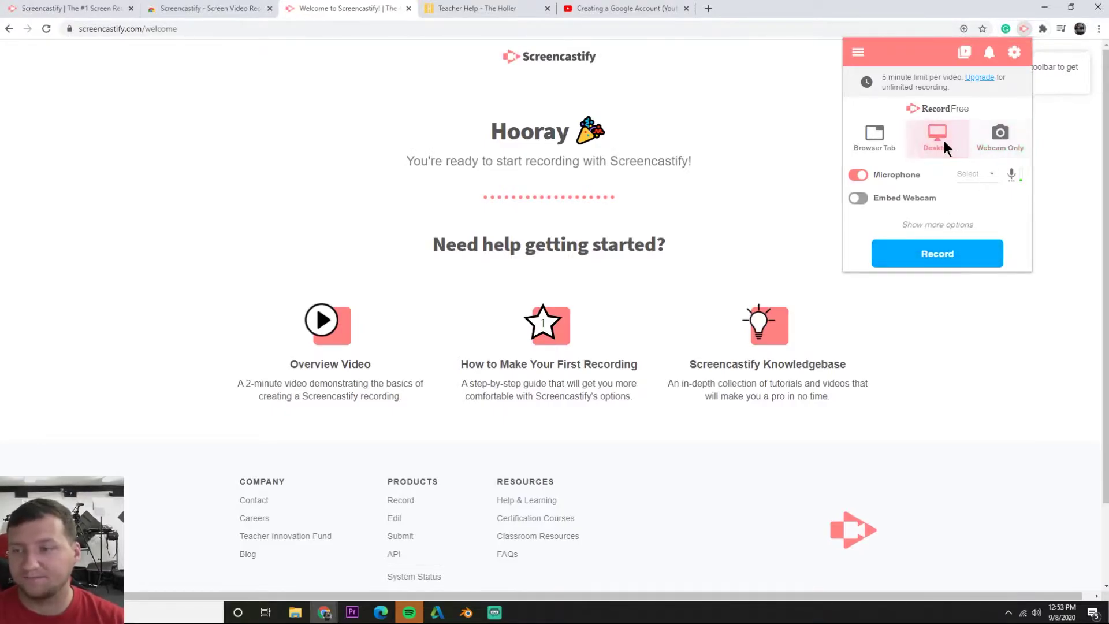
click(870, 139)
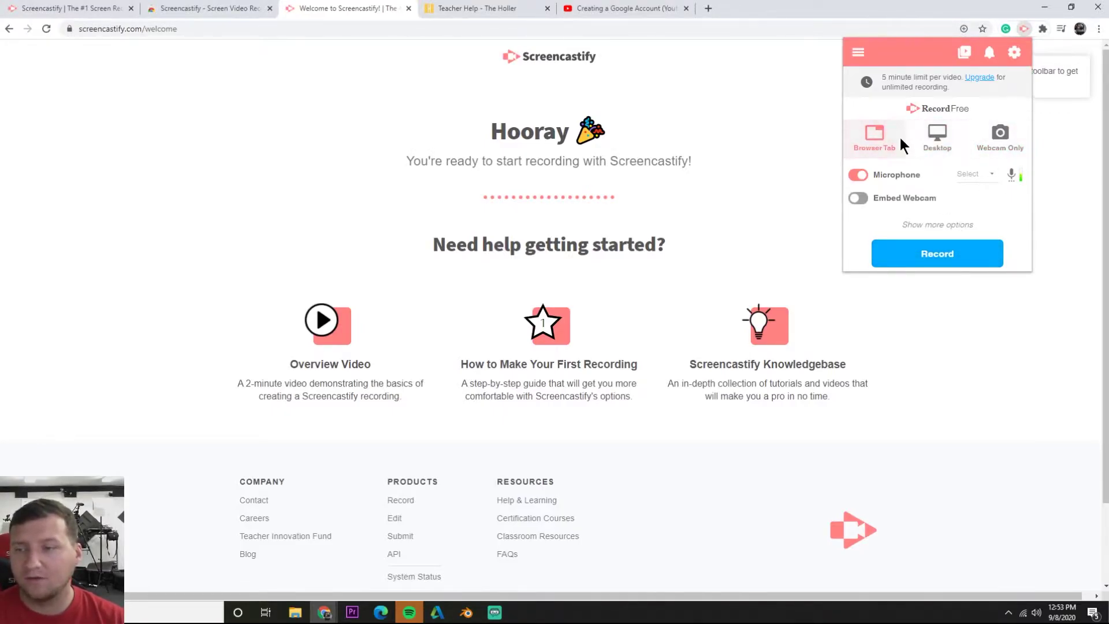
Keep the default microphone and embed the Microsoft LifeCam webcam
click(975, 174)
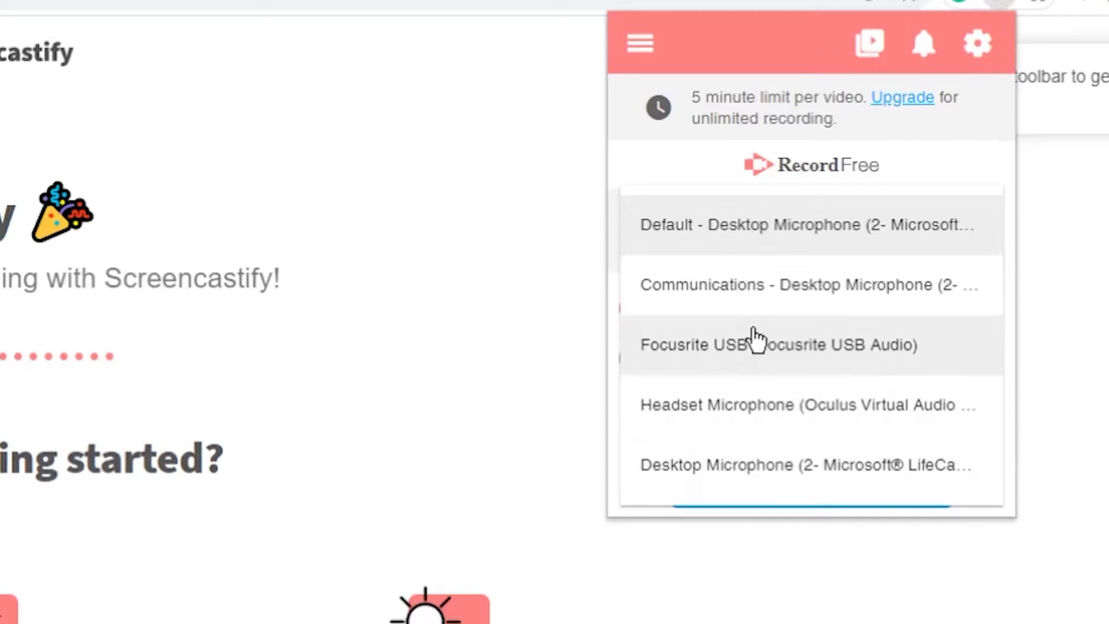
click(758, 205)
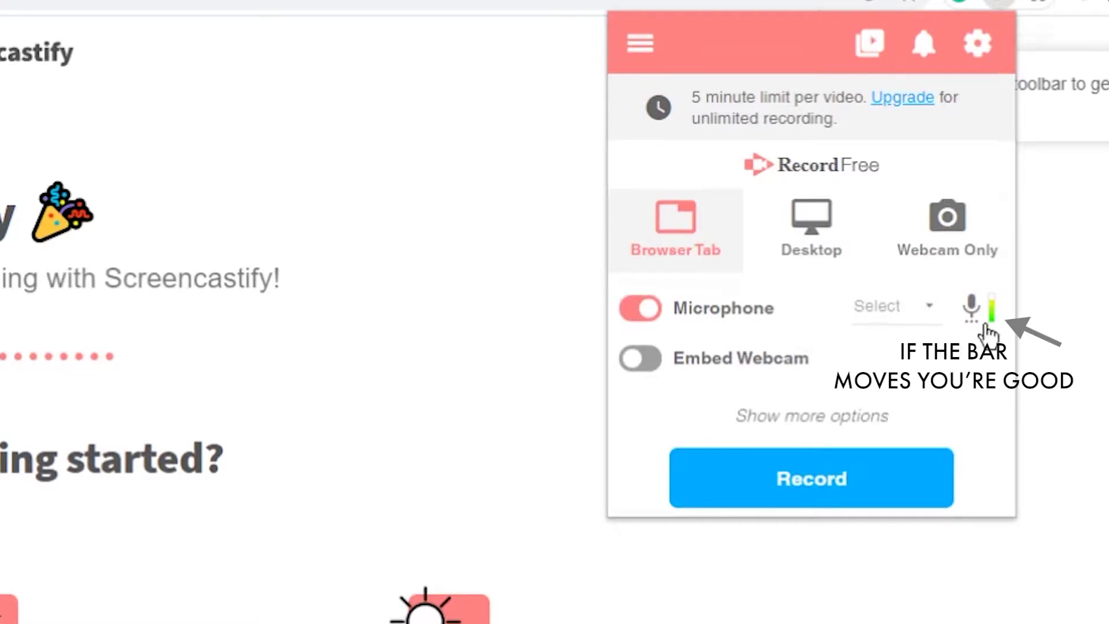
click(991, 325)
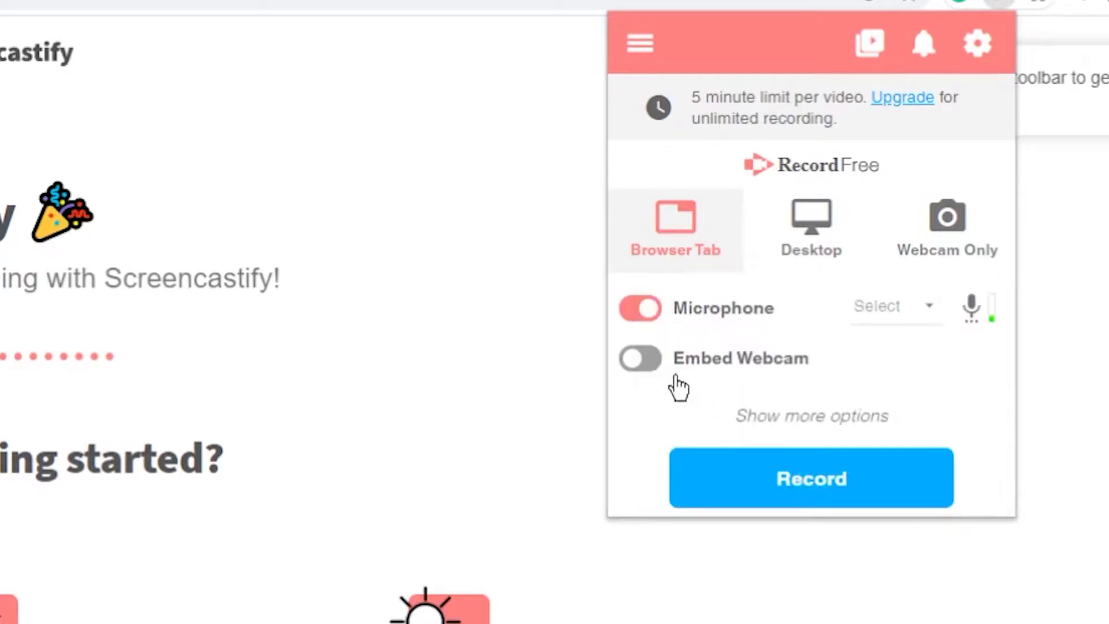
click(641, 359)
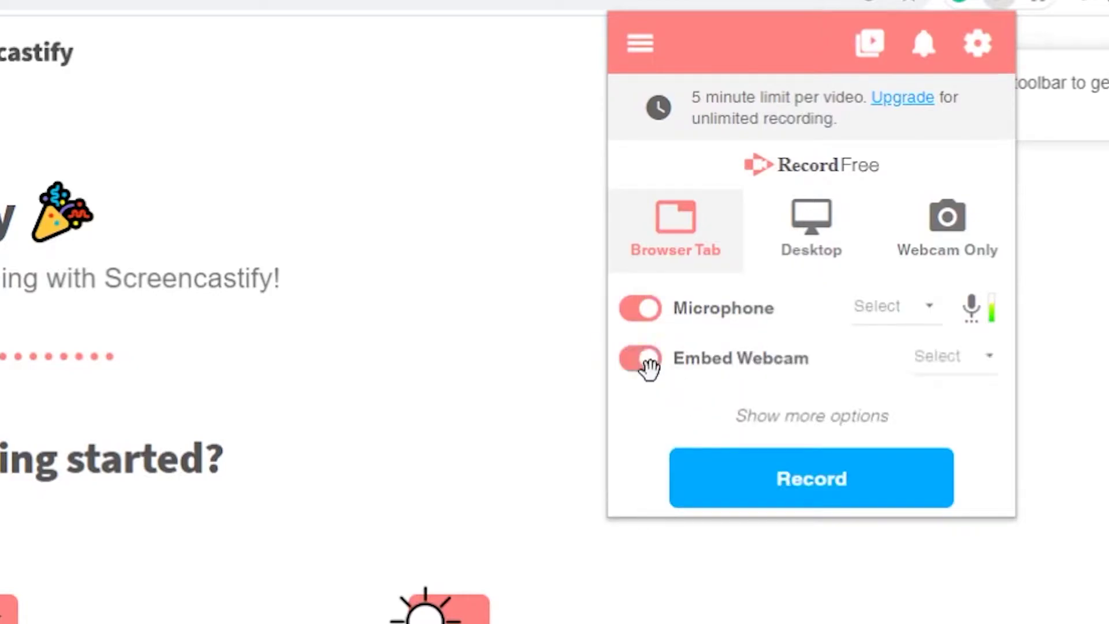
click(964, 367)
click(841, 376)
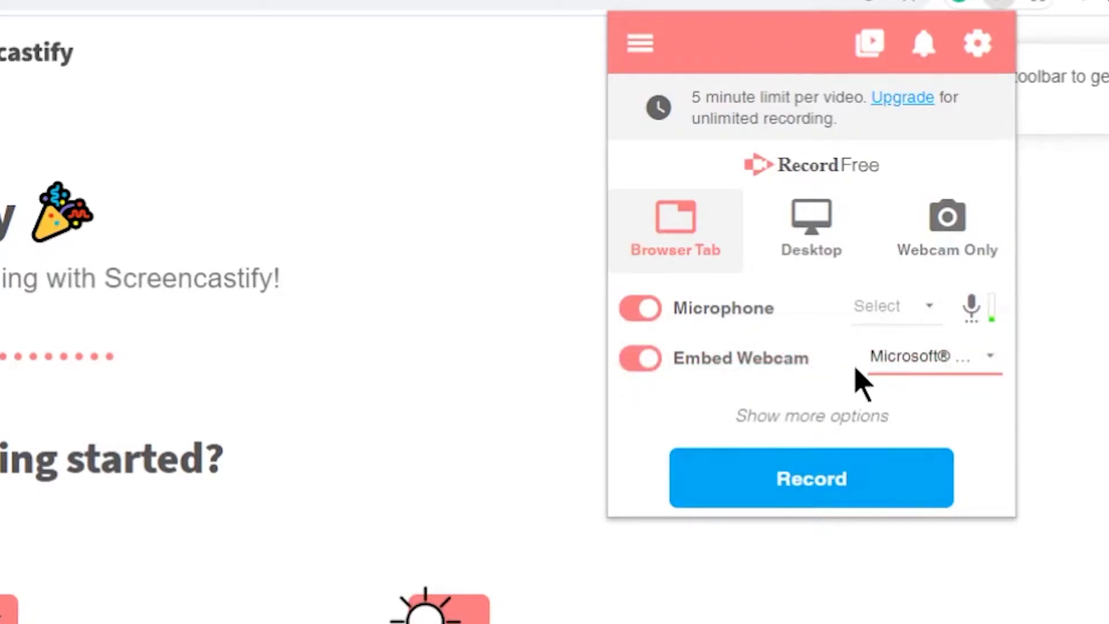
Keep a 3-second countdown and select Desktop mode with System Audio off
click(810, 416)
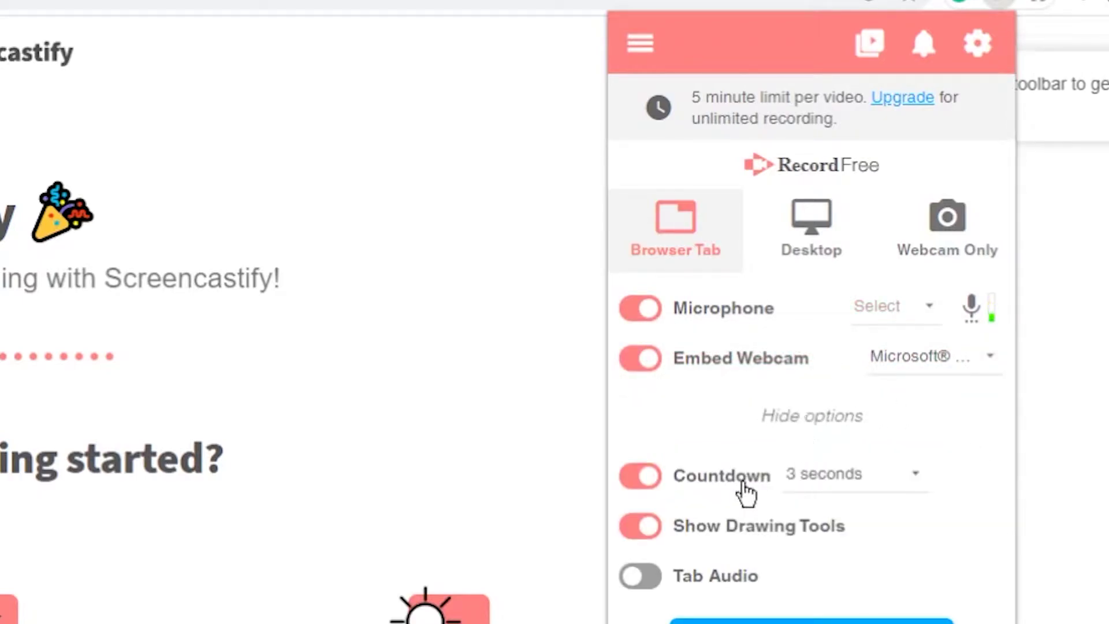
click(851, 481)
click(803, 472)
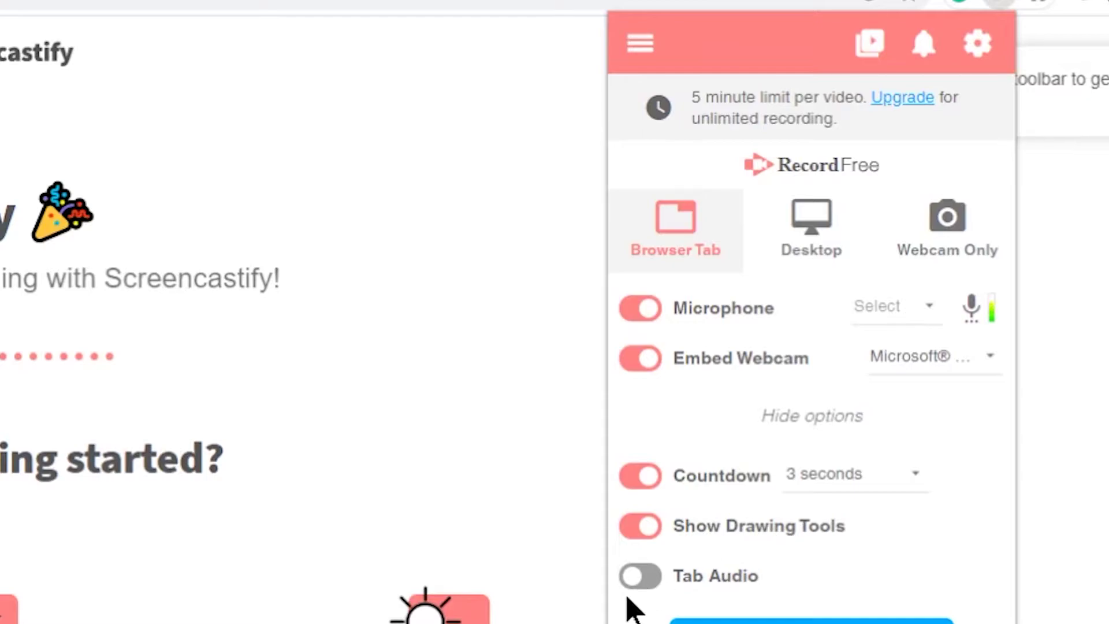
click(815, 242)
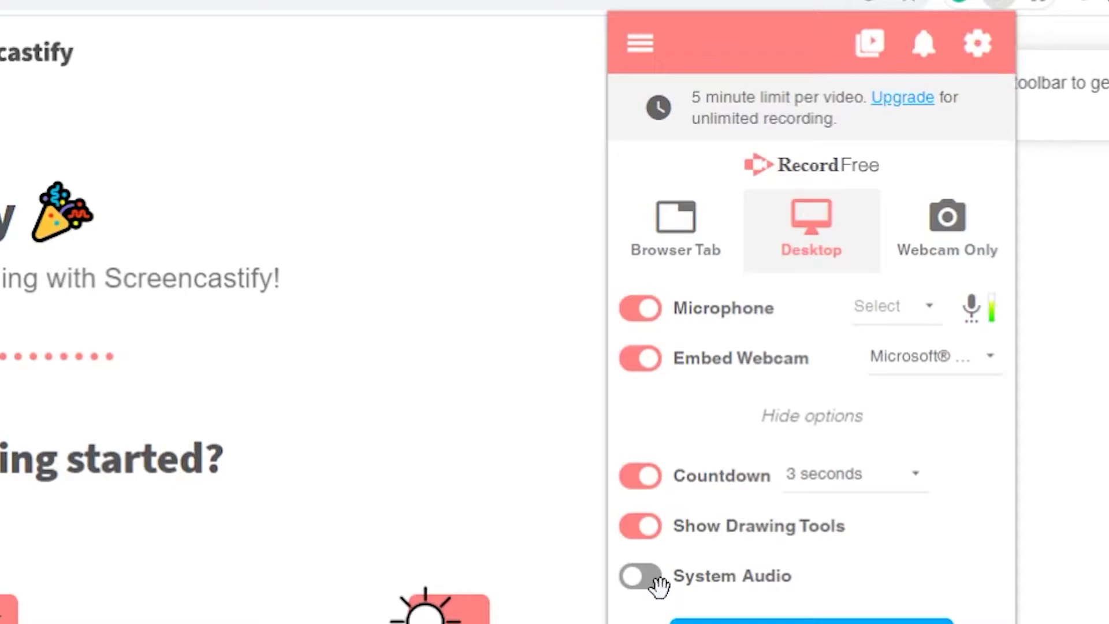
click(639, 577)
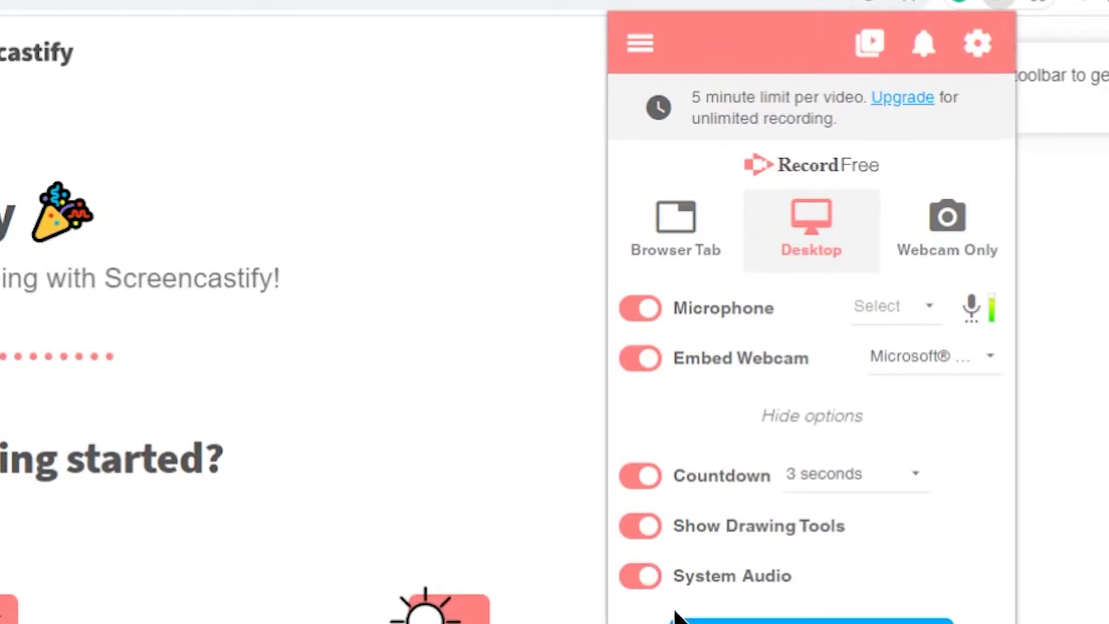
click(641, 581)
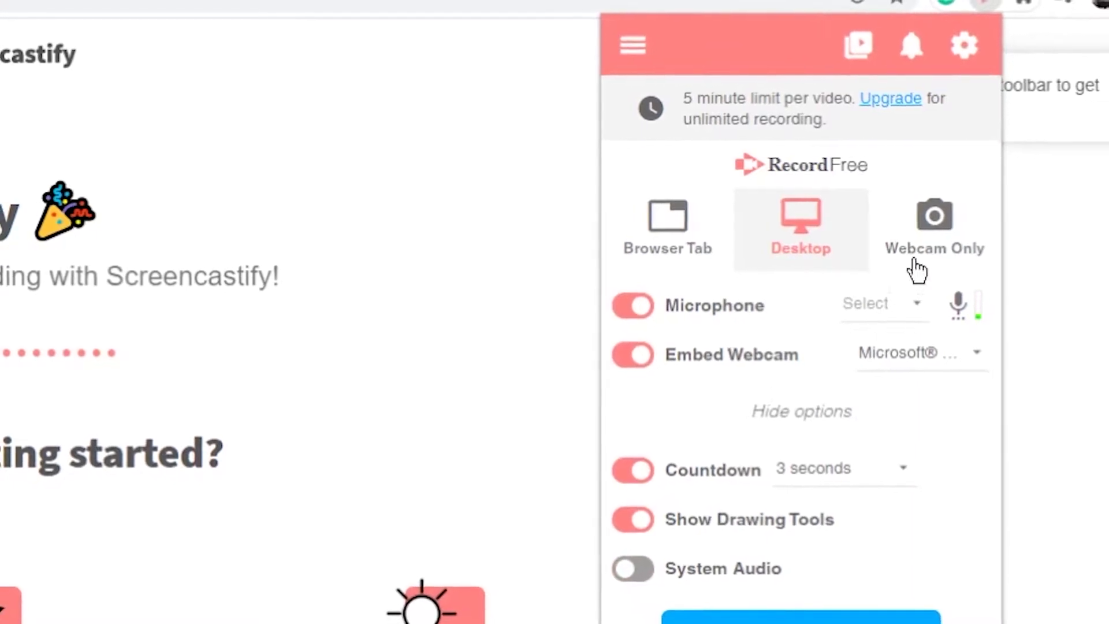
click(915, 254)
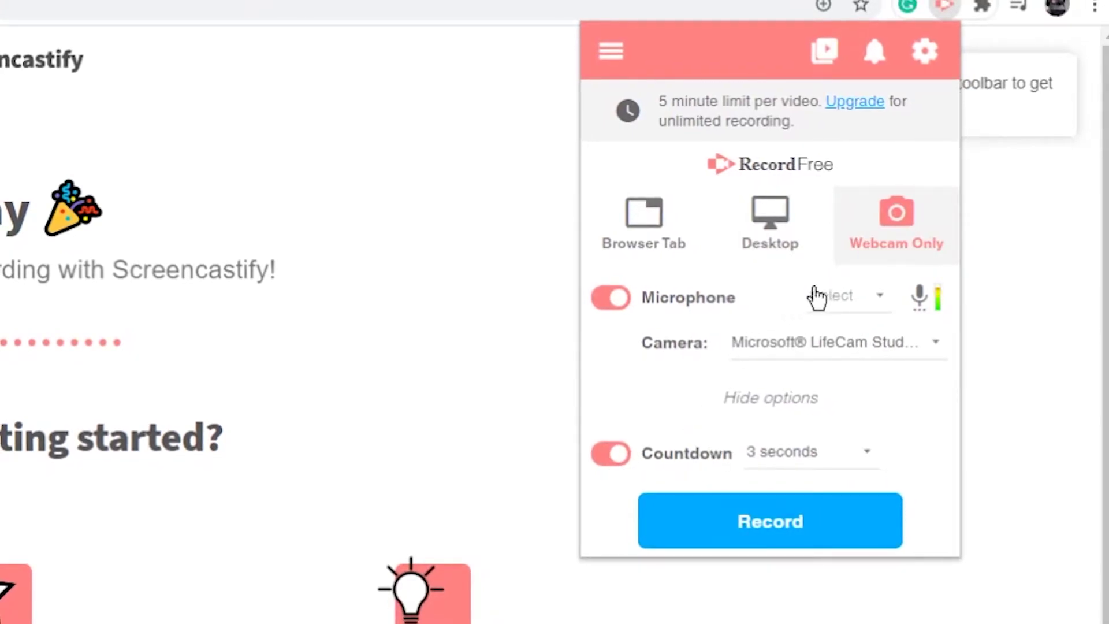
click(774, 208)
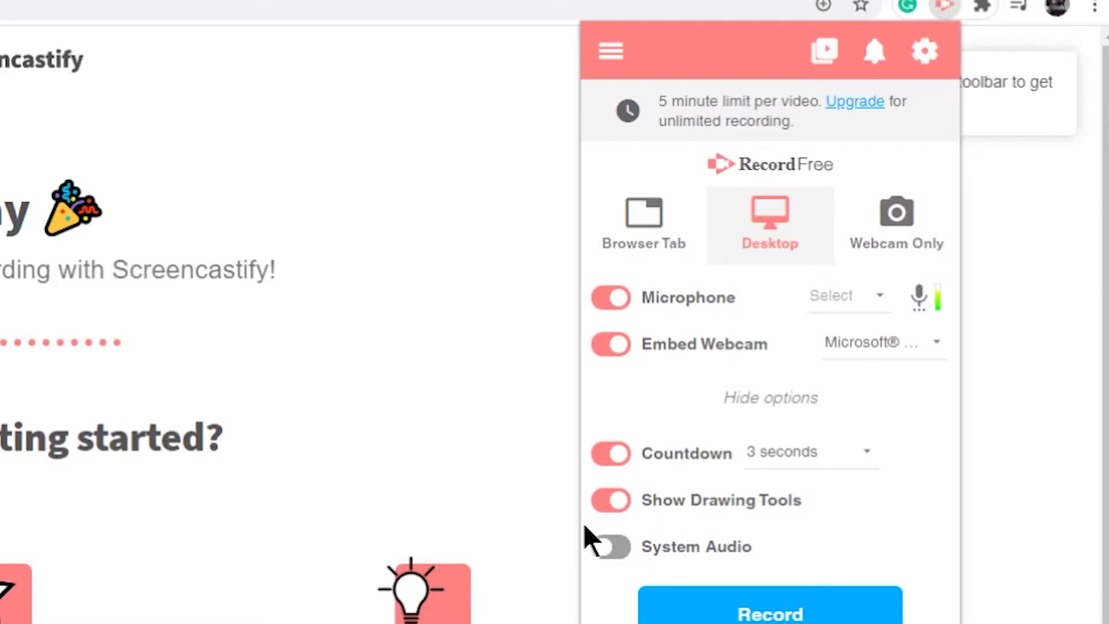
Start a desktop recording and compare Screen 1 and Screen 2 in the share dialog
click(677, 601)
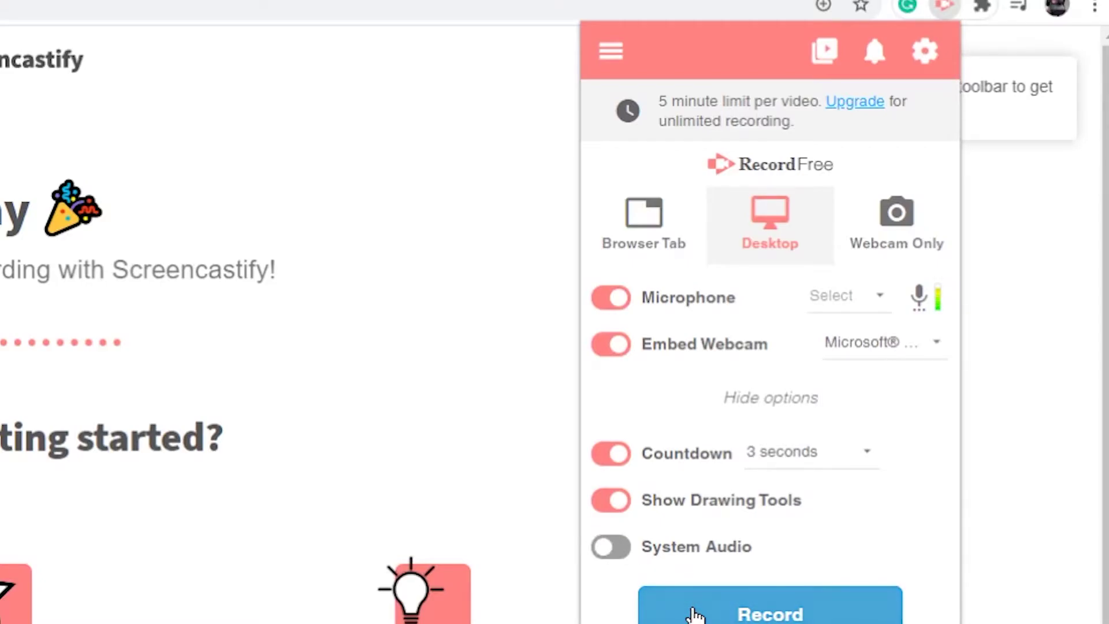
click(1023, 28)
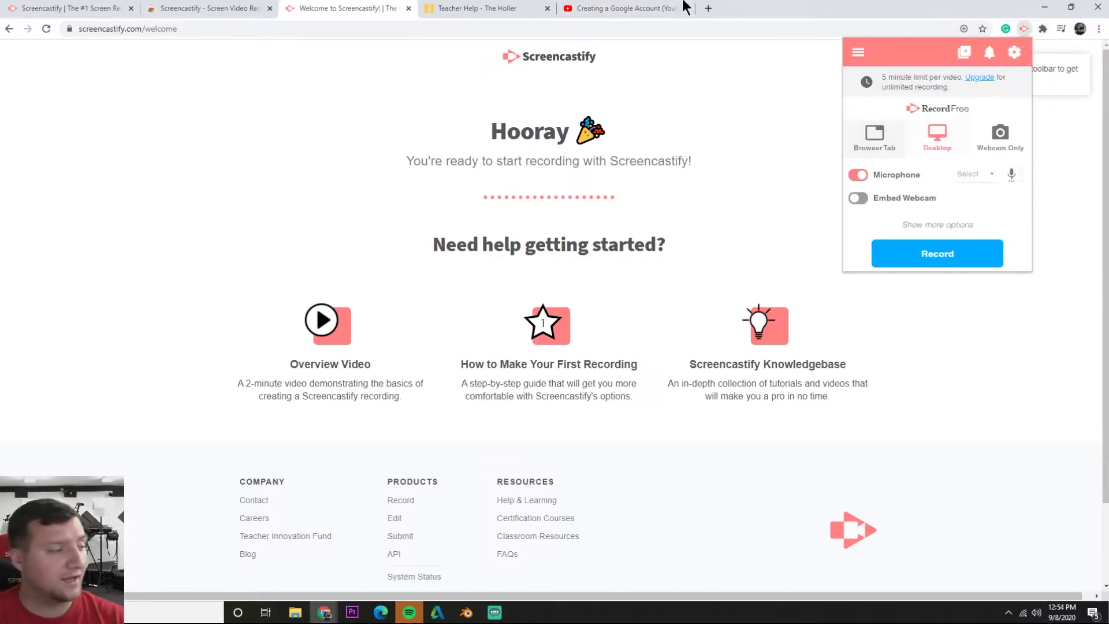
click(911, 252)
click(508, 315)
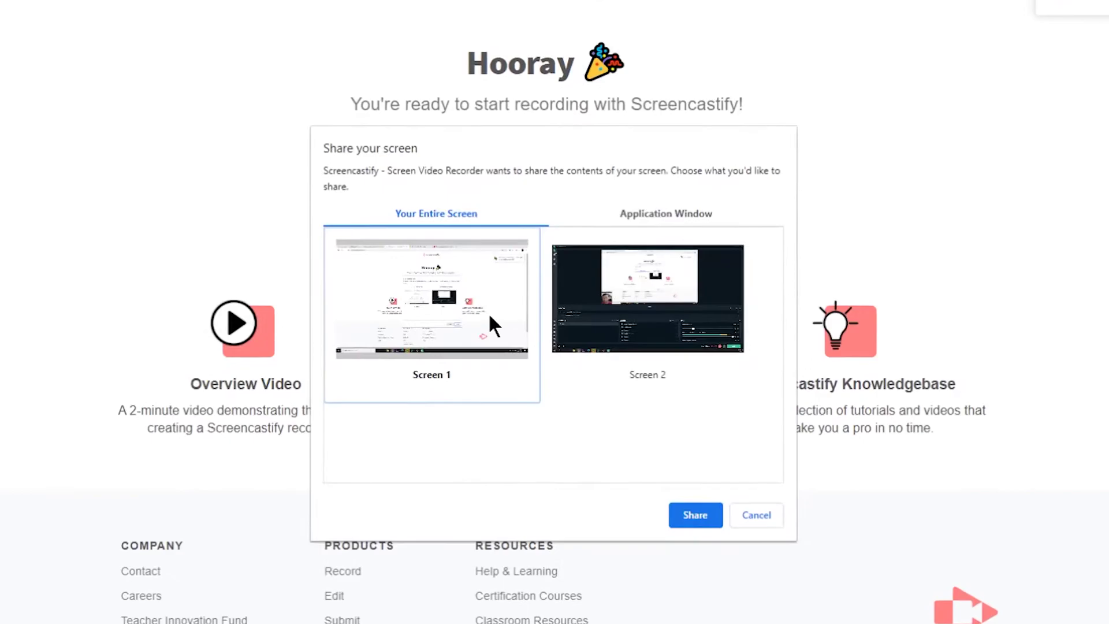
click(649, 284)
click(502, 319)
click(604, 293)
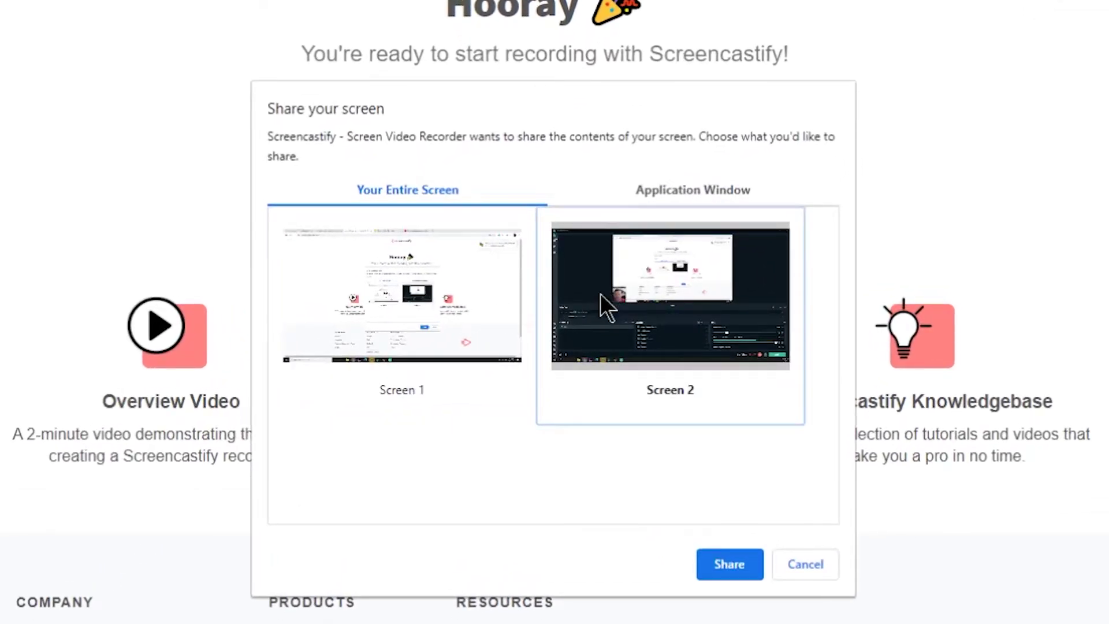
click(471, 308)
click(647, 306)
click(500, 319)
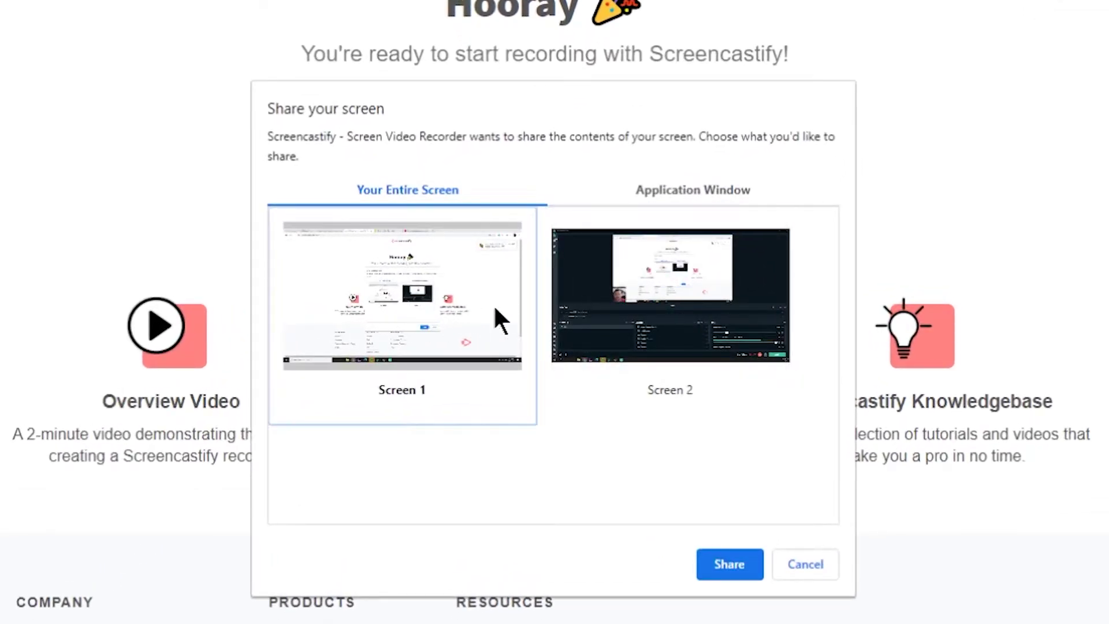
click(574, 323)
click(391, 341)
click(693, 294)
click(428, 306)
click(658, 283)
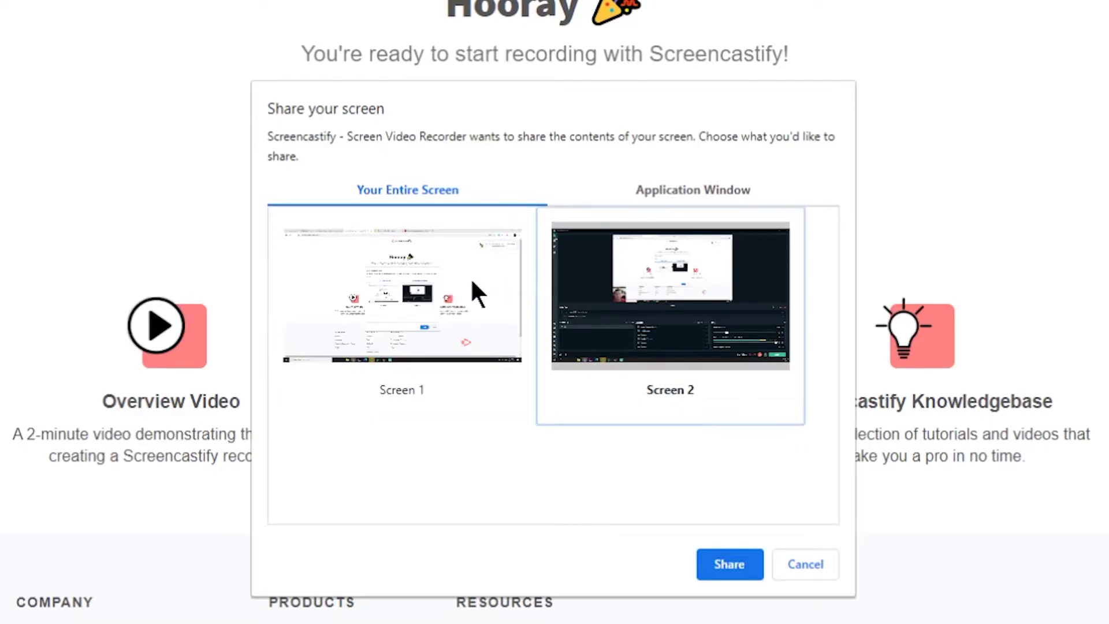
Share the Welcome to Screencastify application window to begin recording
click(427, 284)
click(673, 194)
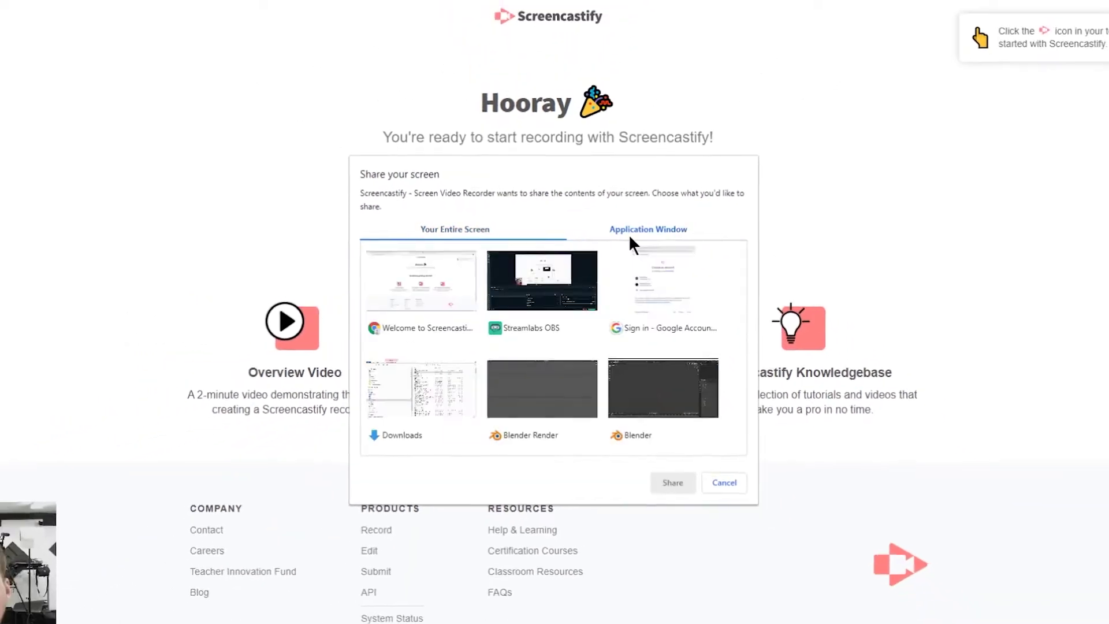
click(679, 296)
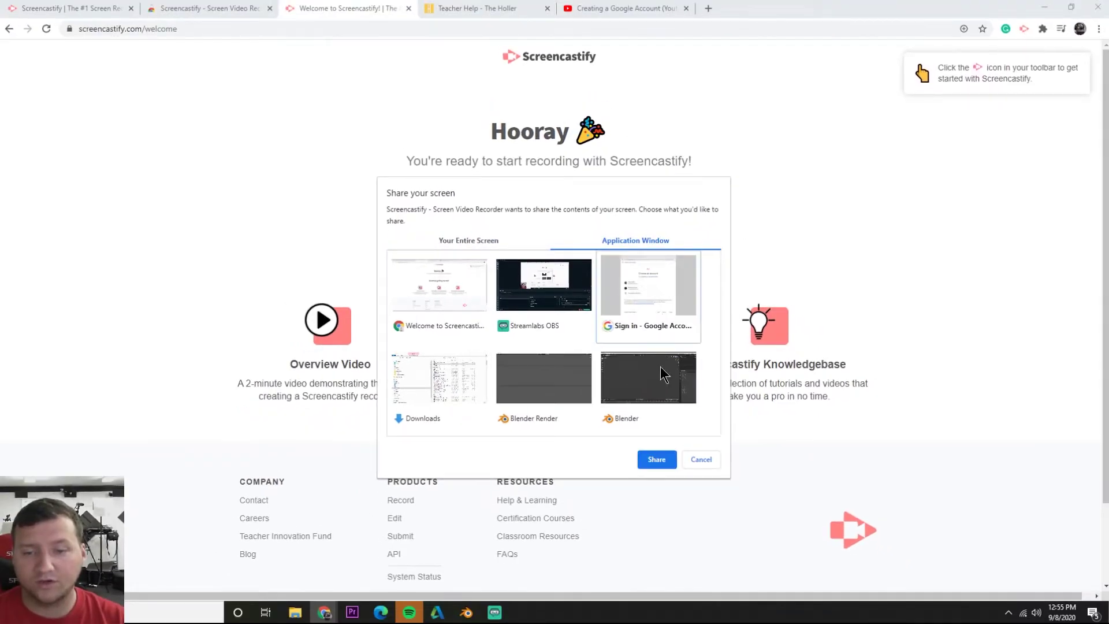
click(523, 386)
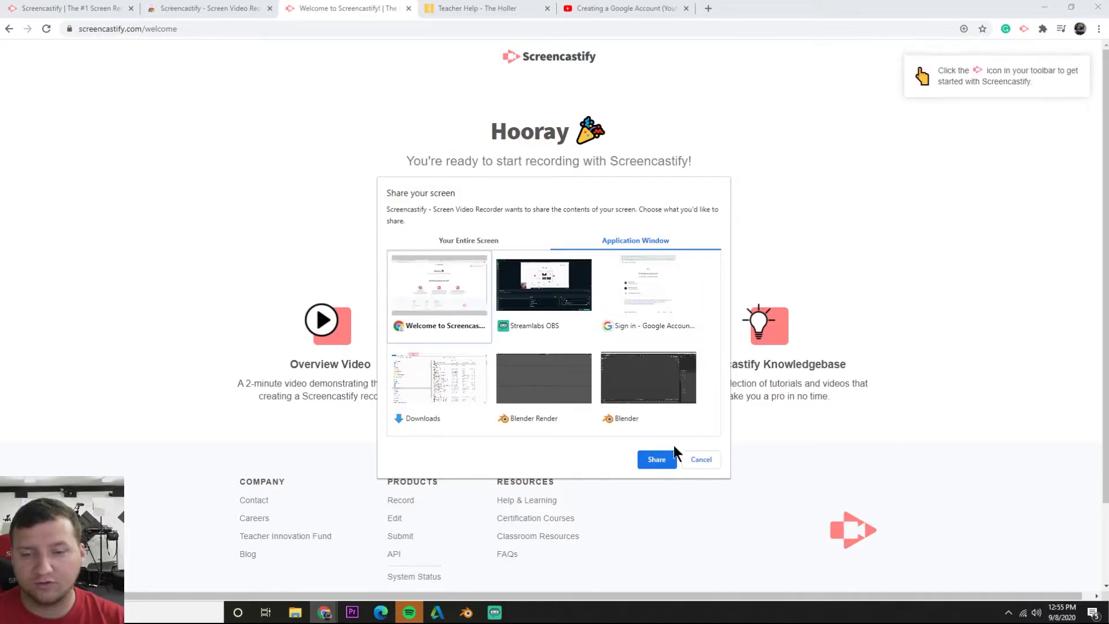
click(662, 461)
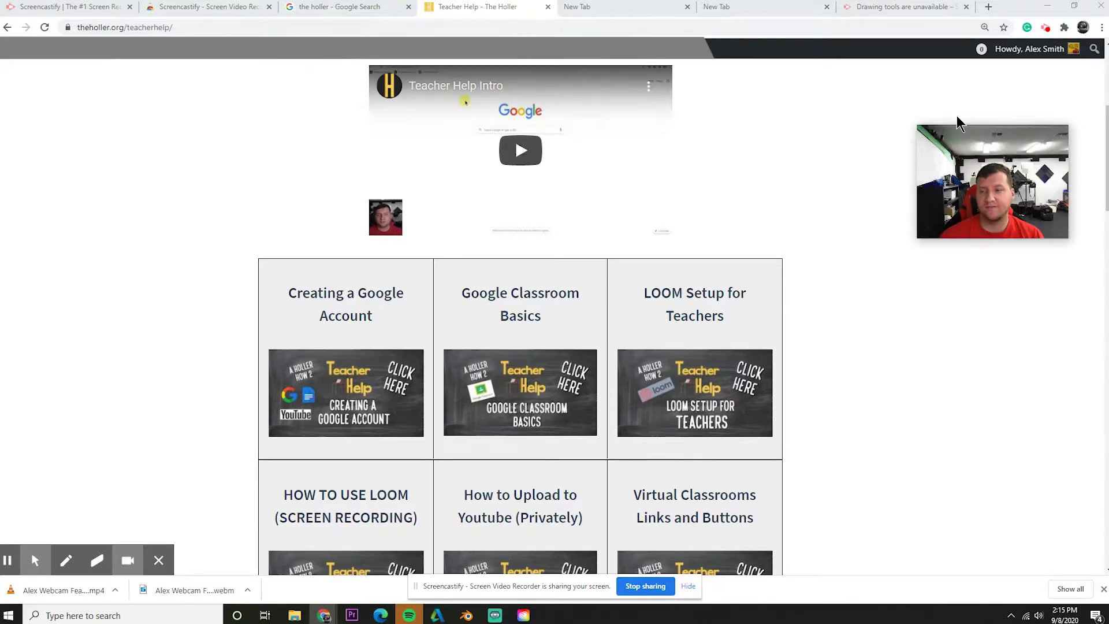
Move the webcam overlay up the left side of the page and close the downloads bar
mouse_move(926, 156)
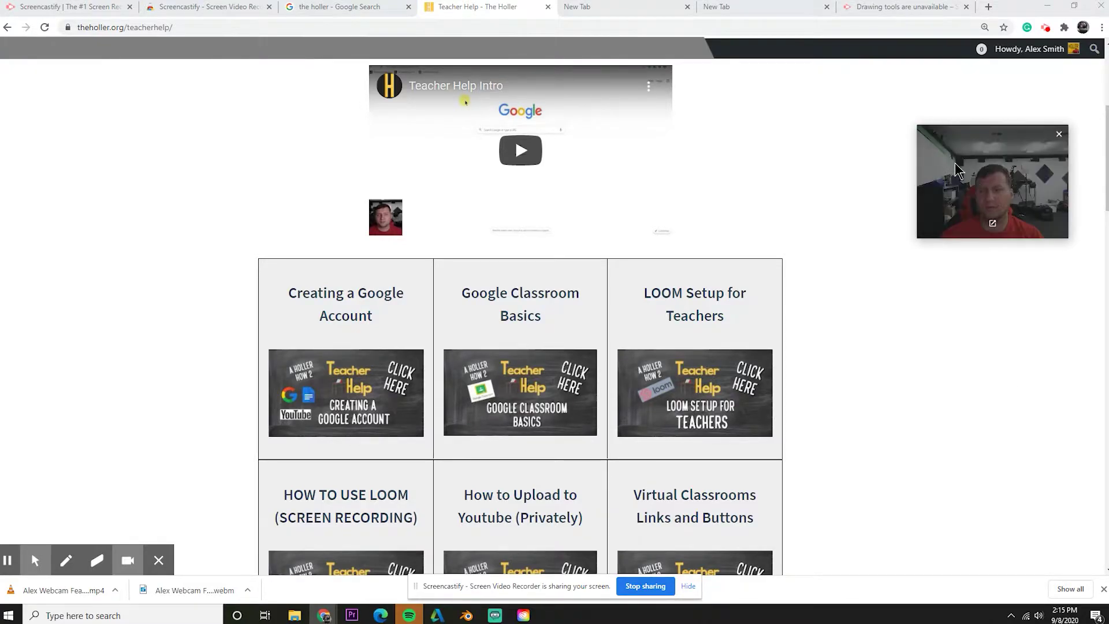
drag(974, 177, 87, 500)
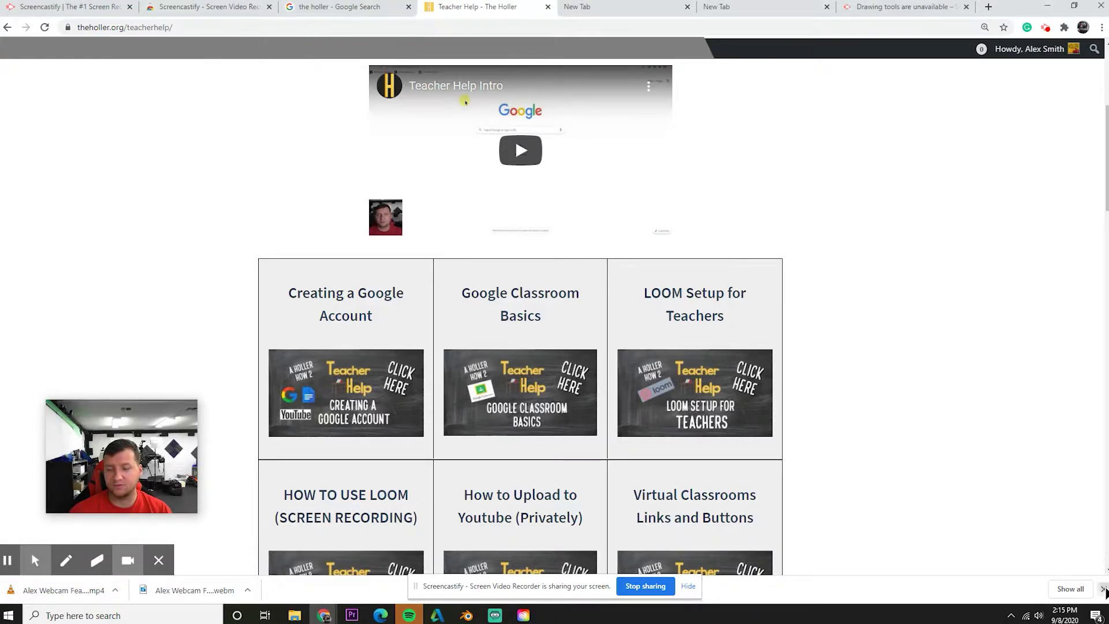
click(1100, 588)
drag(95, 454, 87, 219)
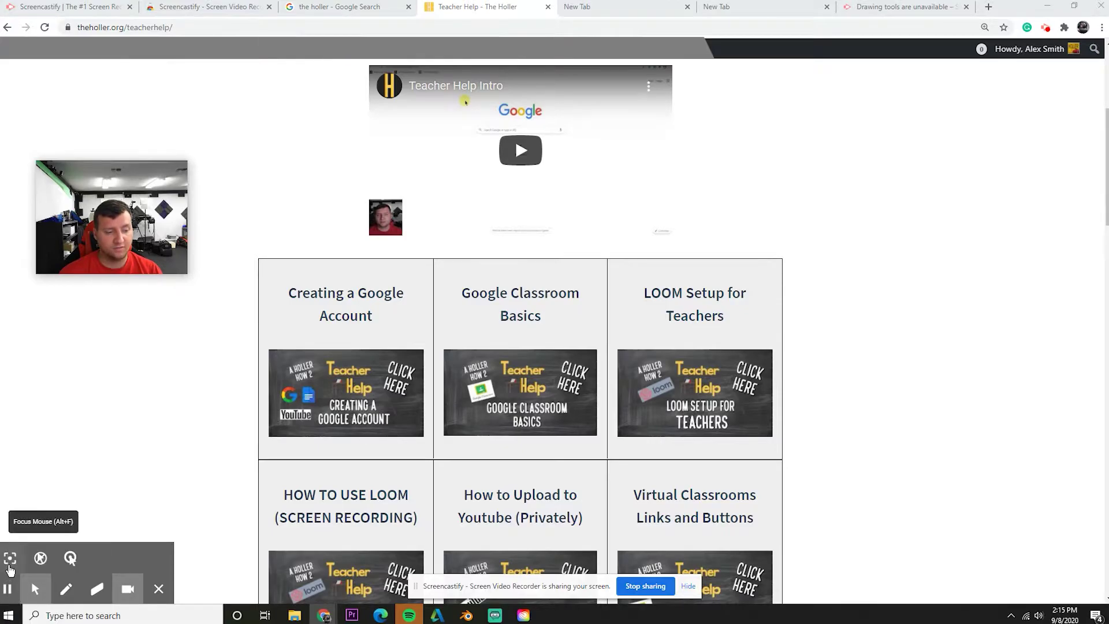
Turn on Focus Mouse and Hide cursor when not moved
click(10, 558)
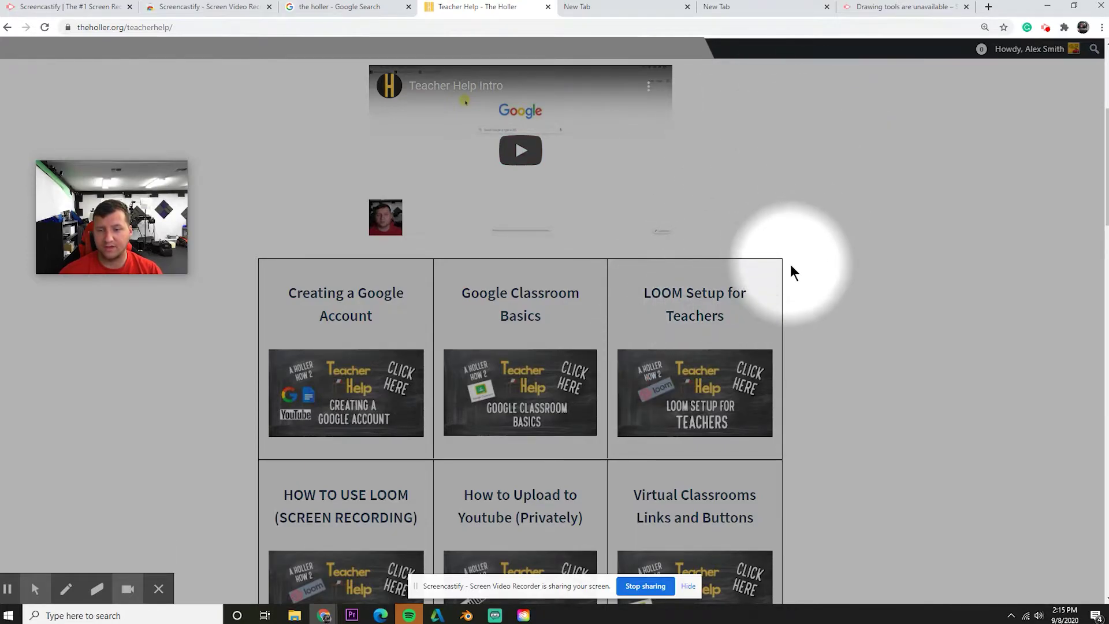
mouse_move(17, 572)
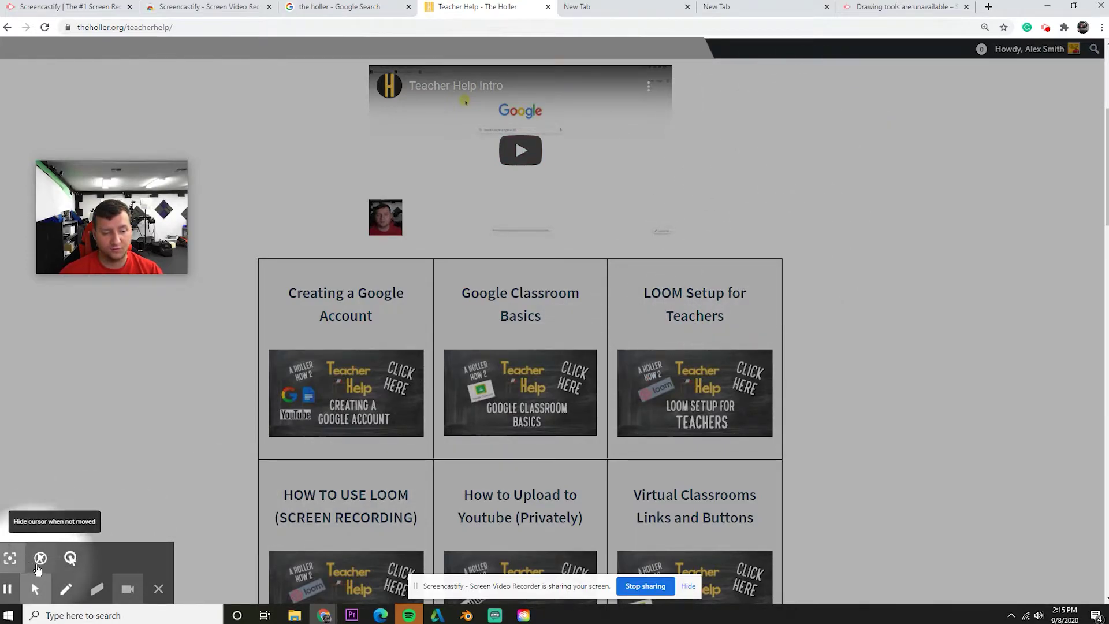
click(40, 557)
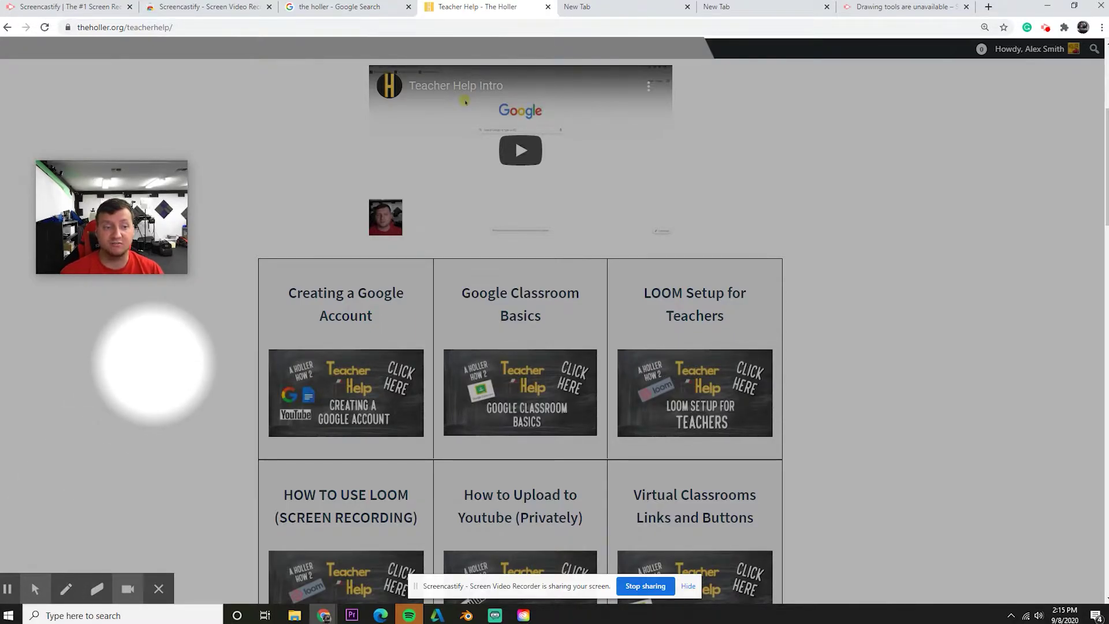
mouse_move(17, 580)
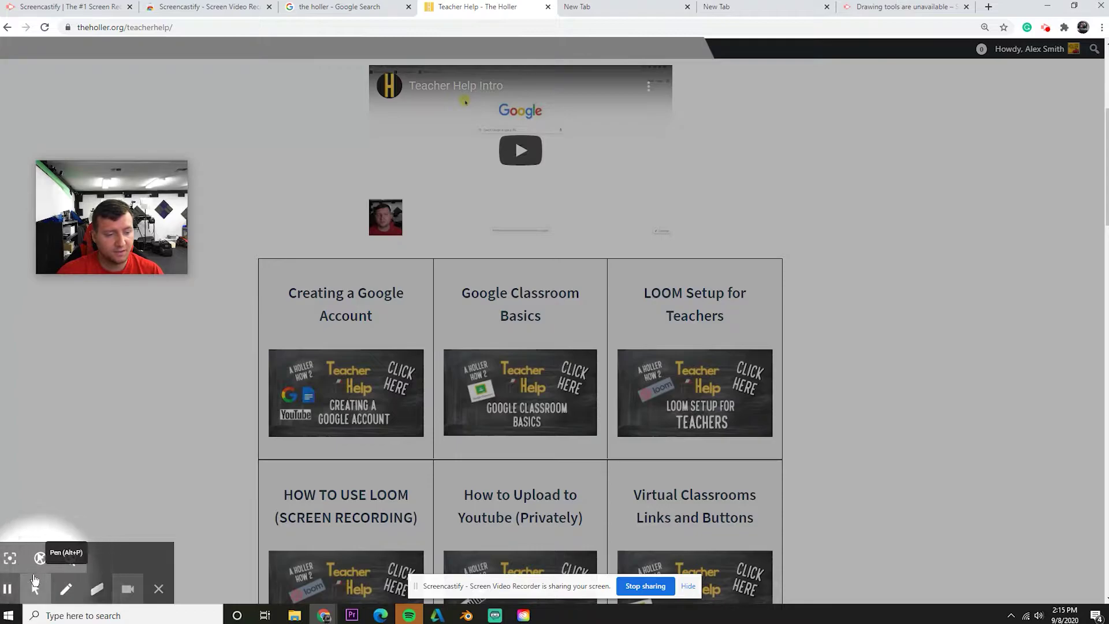
Draw cyan pen marks near Creating a Google Account, erase them, then scribble purple beside the intro video
click(67, 589)
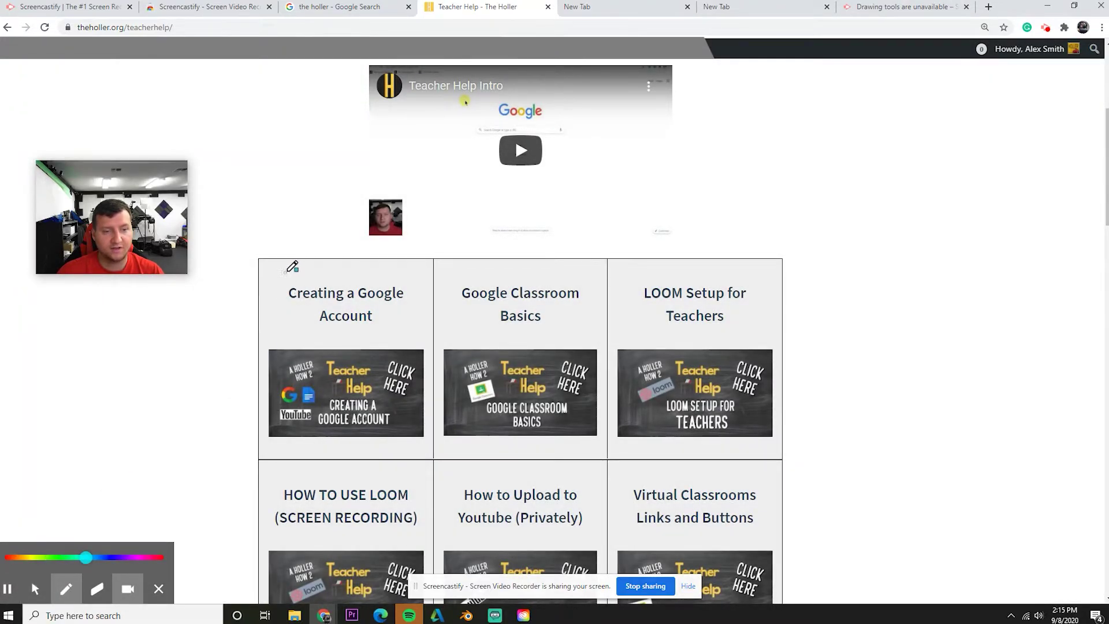
drag(312, 272, 392, 276)
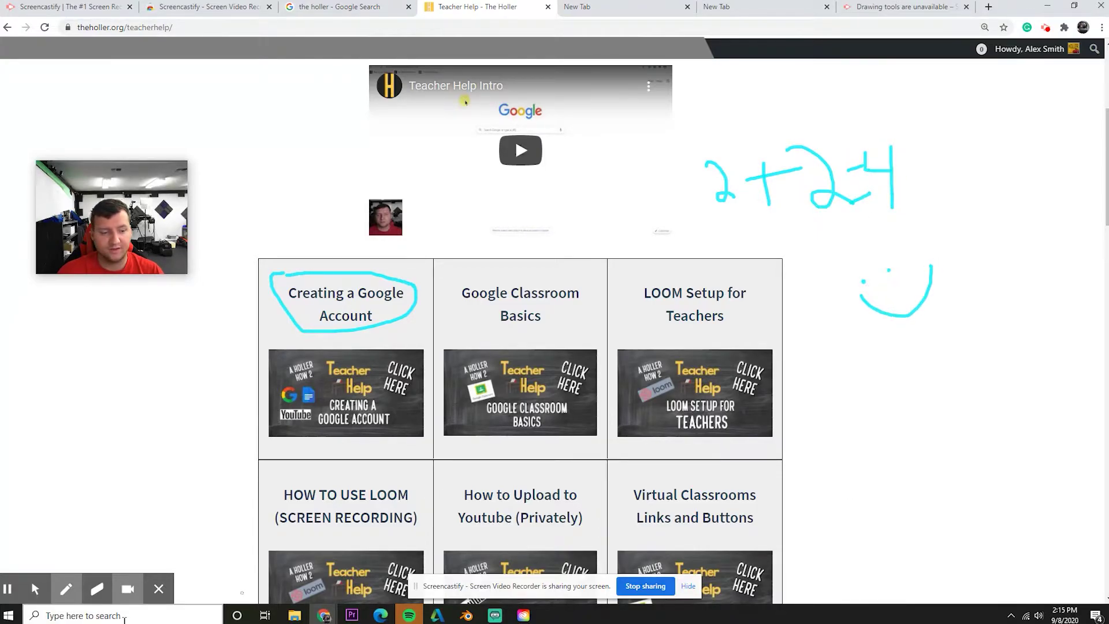
mouse_move(67, 592)
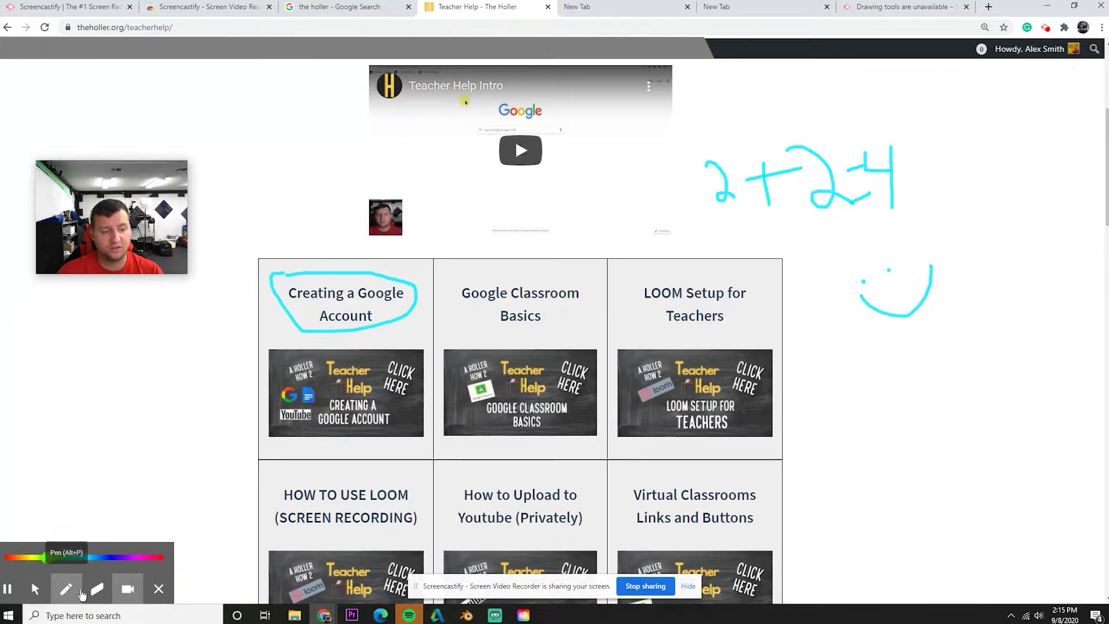
click(97, 589)
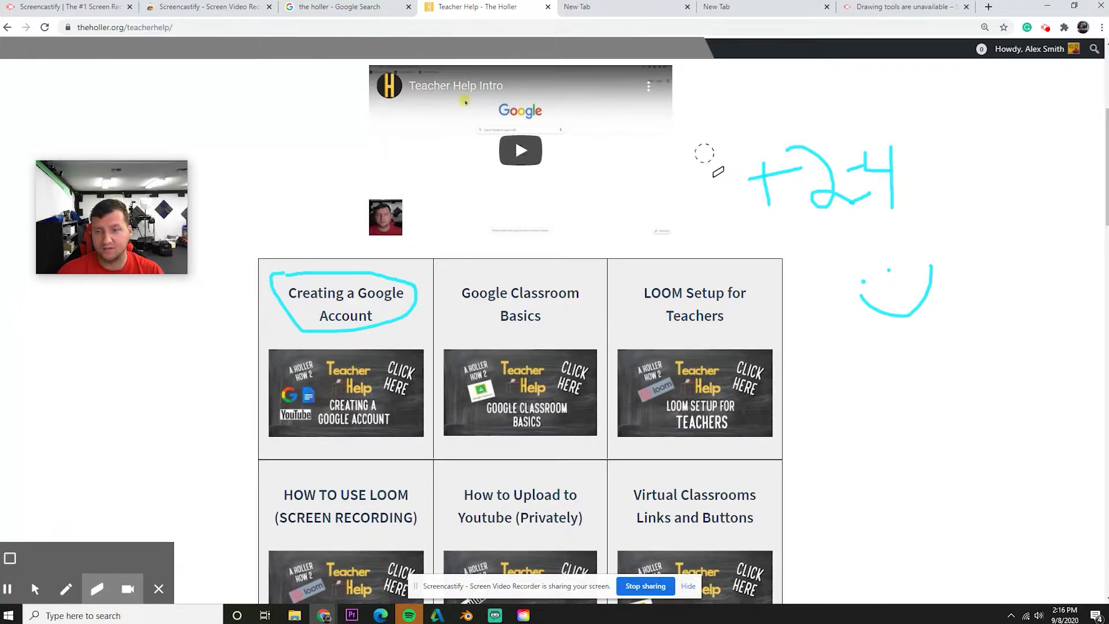
drag(705, 153, 778, 197)
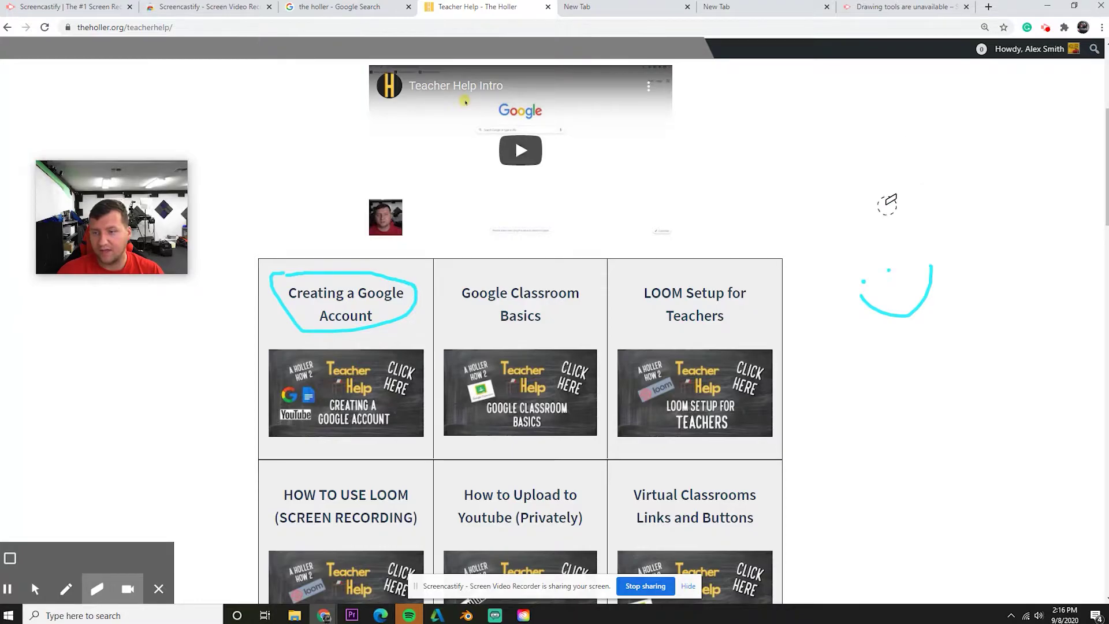
click(887, 203)
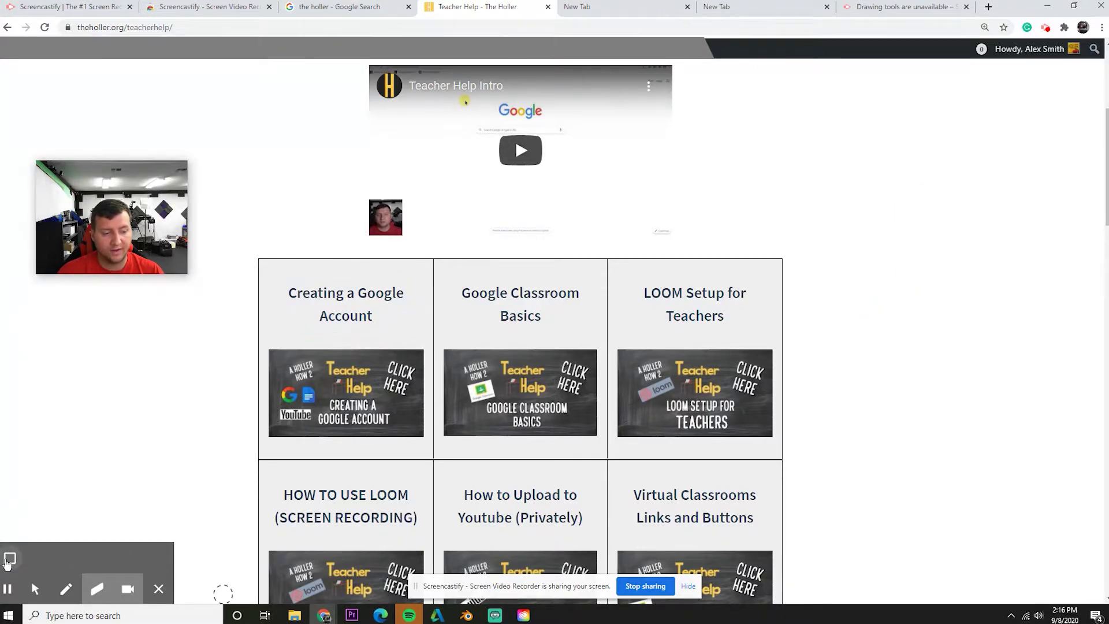
click(66, 589)
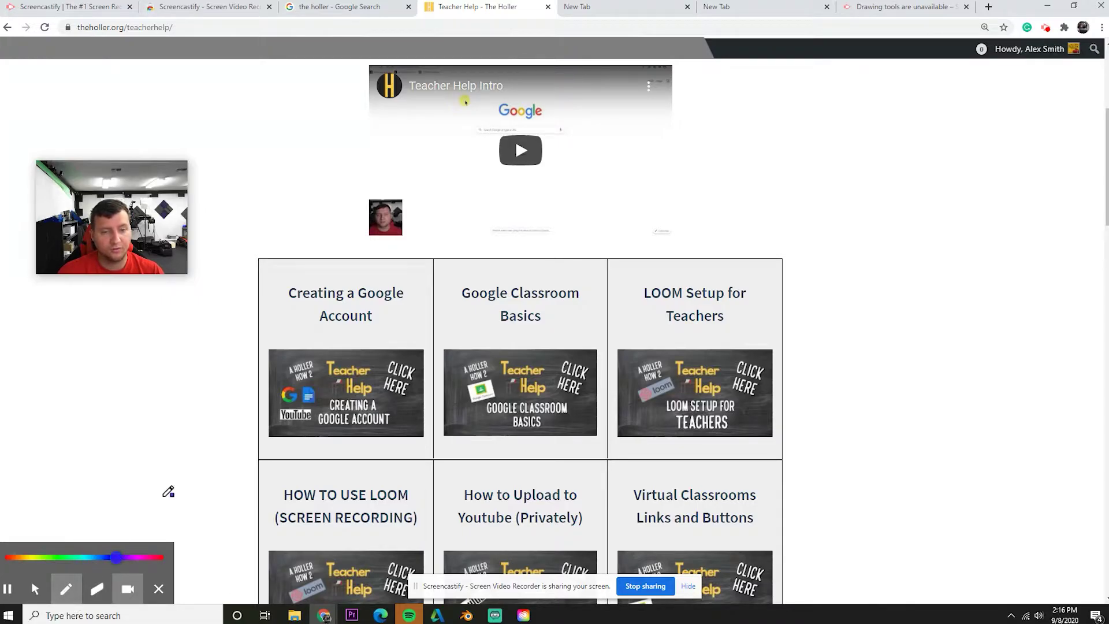
mouse_move(750, 227)
mouse_down()
mouse_move(871, 223)
mouse_move(871, 239)
mouse_move(803, 273)
mouse_up()
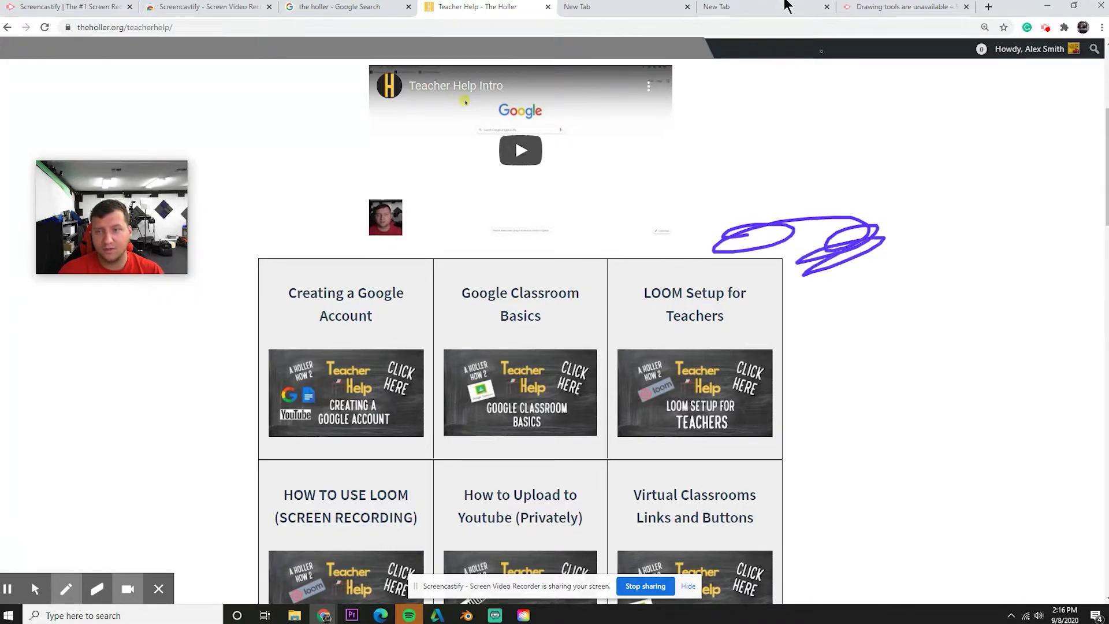
Cycle through the blank tabs and return to the Teacher Help page
click(737, 9)
click(617, 6)
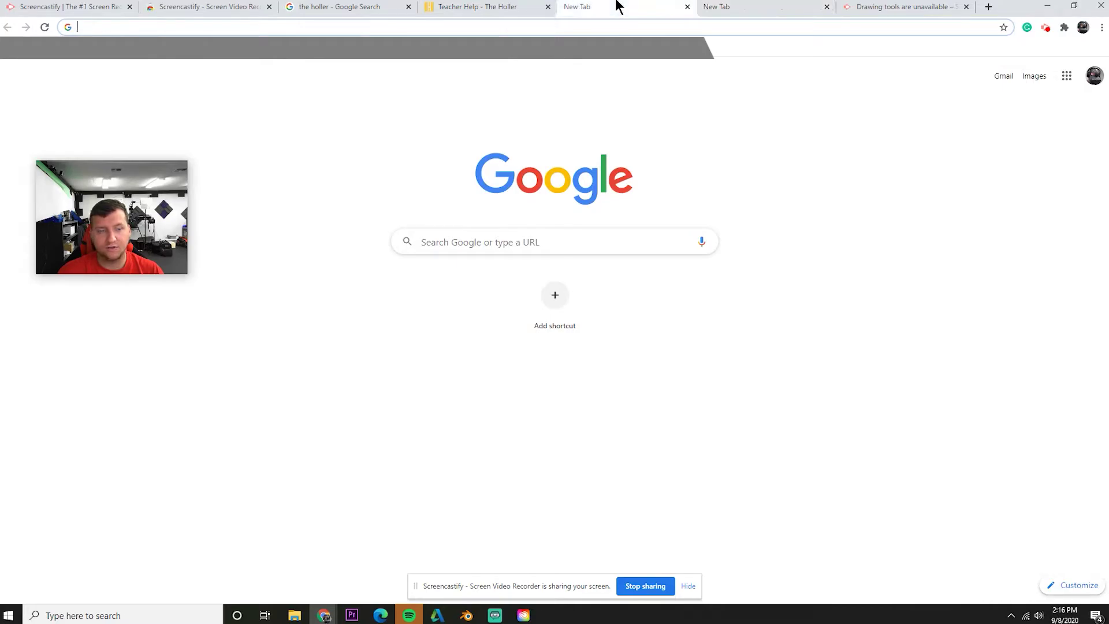
click(527, 5)
click(624, 12)
click(814, 6)
click(531, 6)
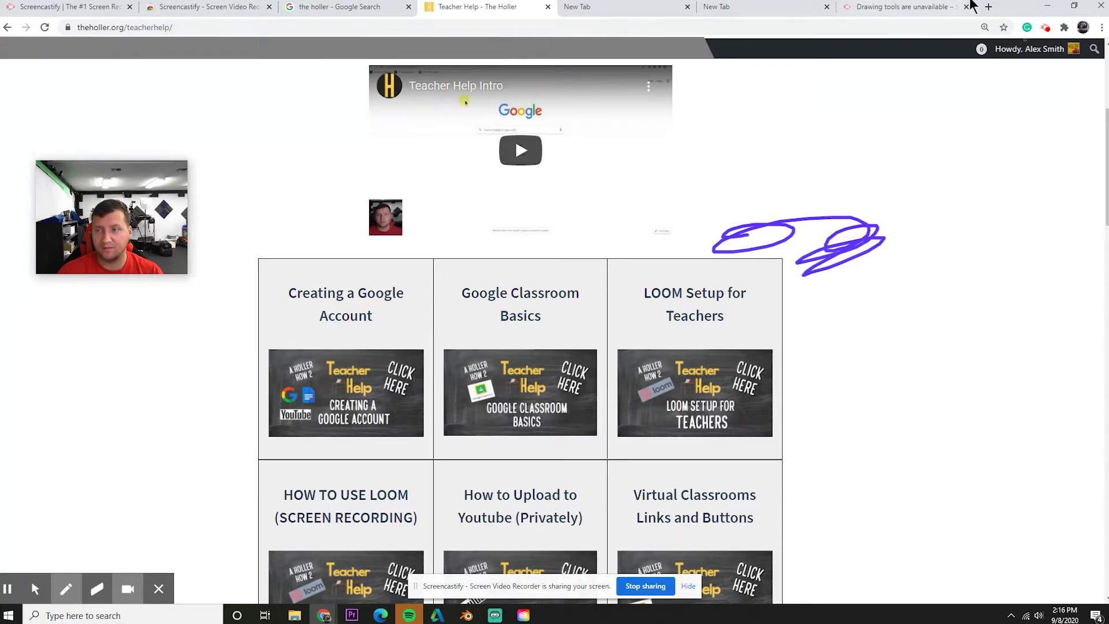
click(865, 7)
click(613, 7)
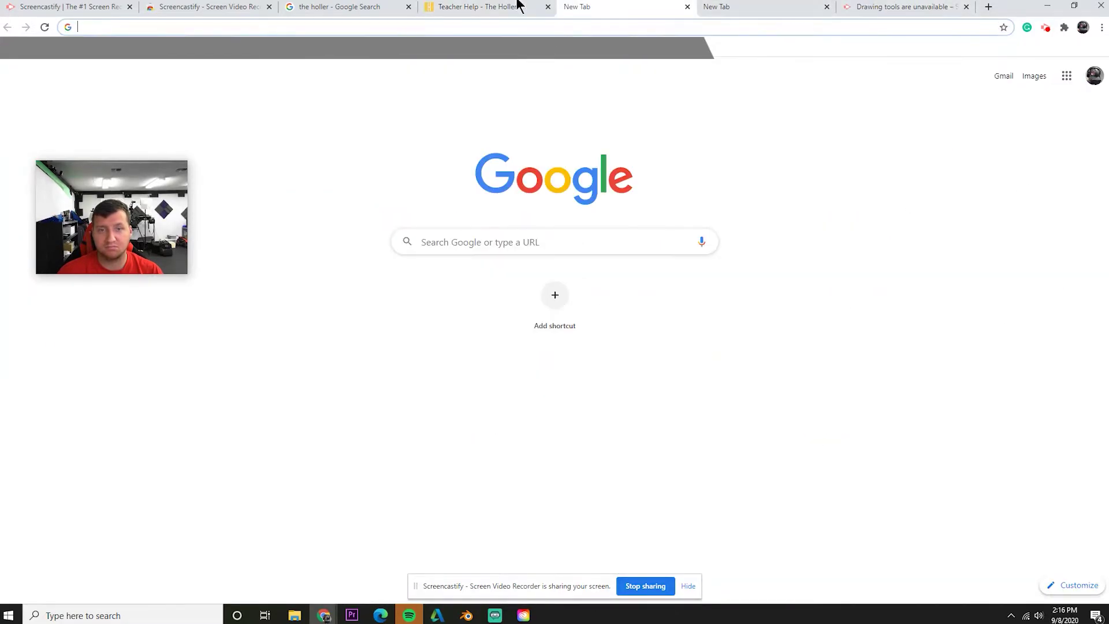
click(512, 6)
Open another blank tab, then return to the Teacher Help - The Holler tab
click(988, 7)
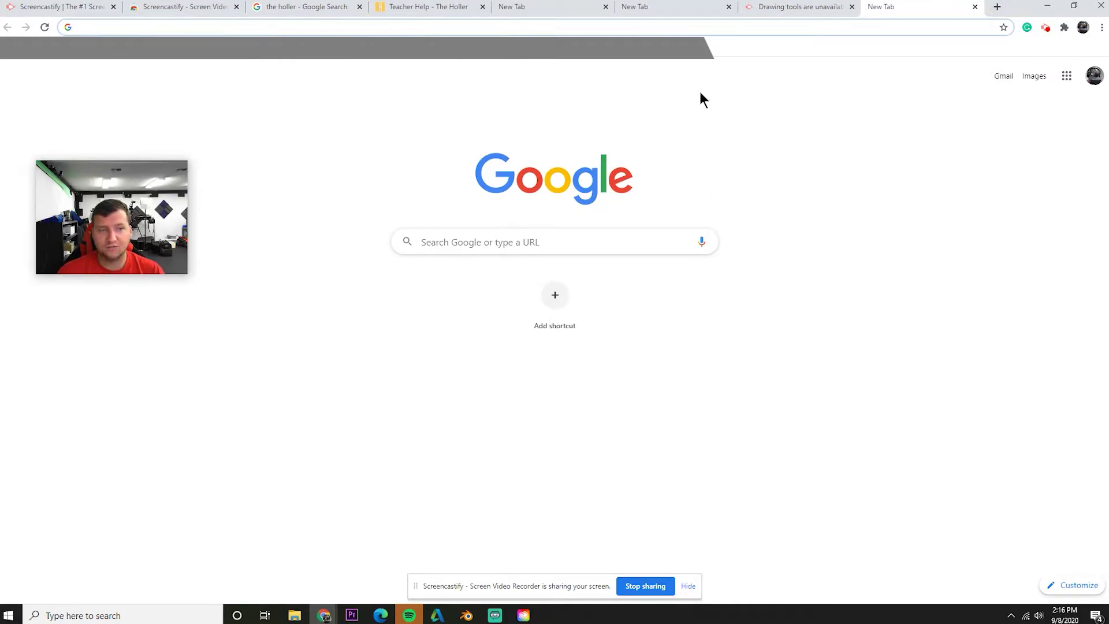
click(630, 6)
click(499, 7)
click(417, 6)
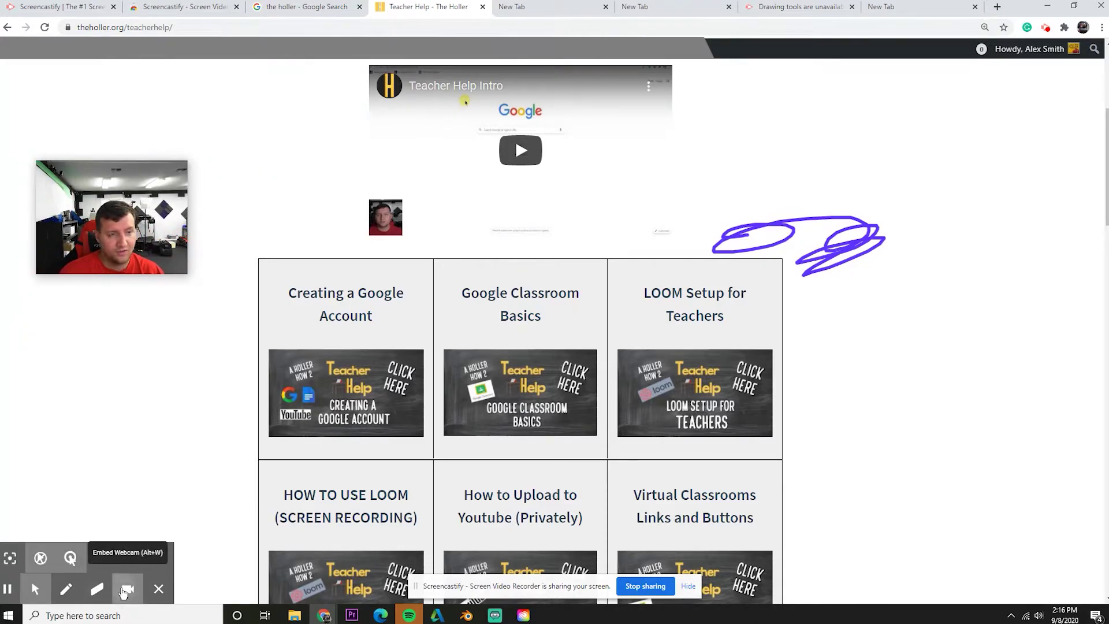
Toggle the webcam overlay off and on, then enlarge it and move it to the top-right corner
click(124, 589)
click(124, 592)
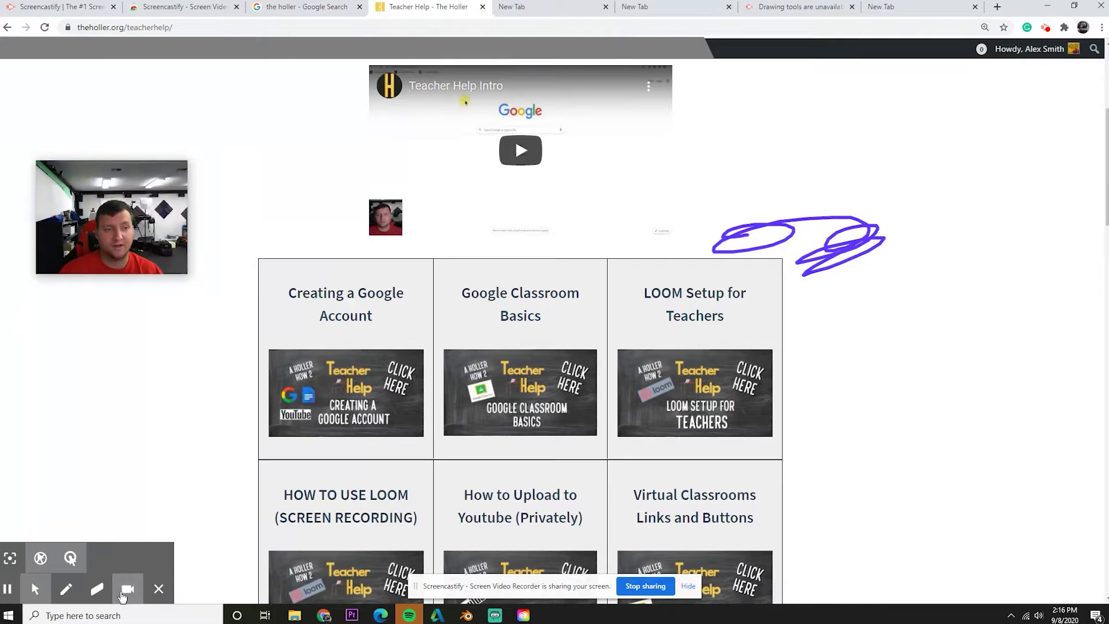
drag(35, 172, 0, 149)
drag(86, 254, 516, 354)
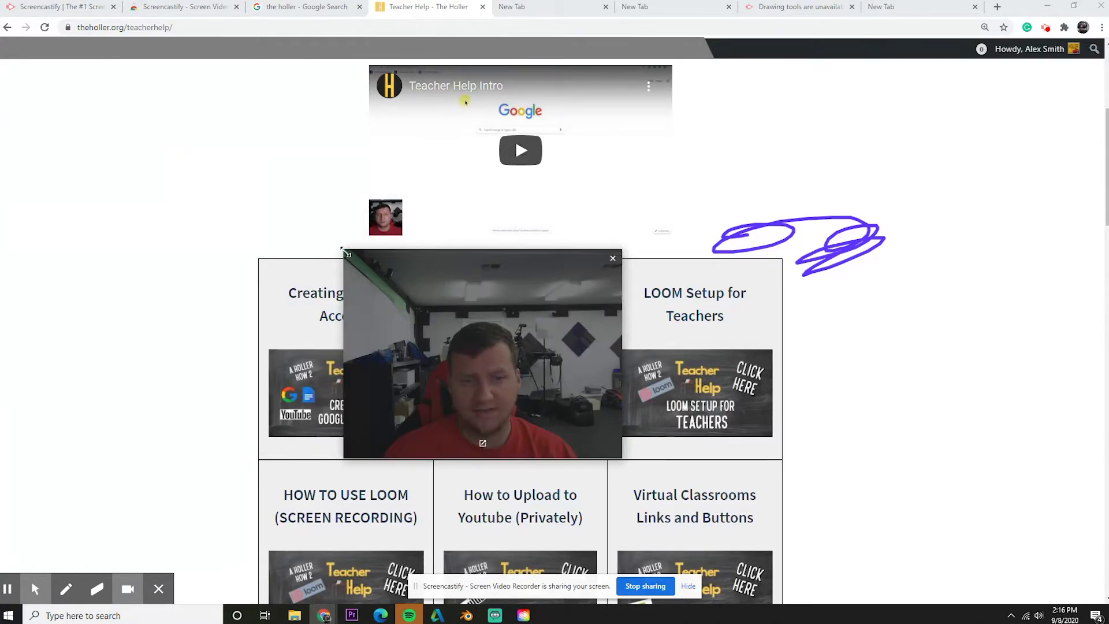
drag(341, 248, 172, 144)
drag(308, 244, 785, 89)
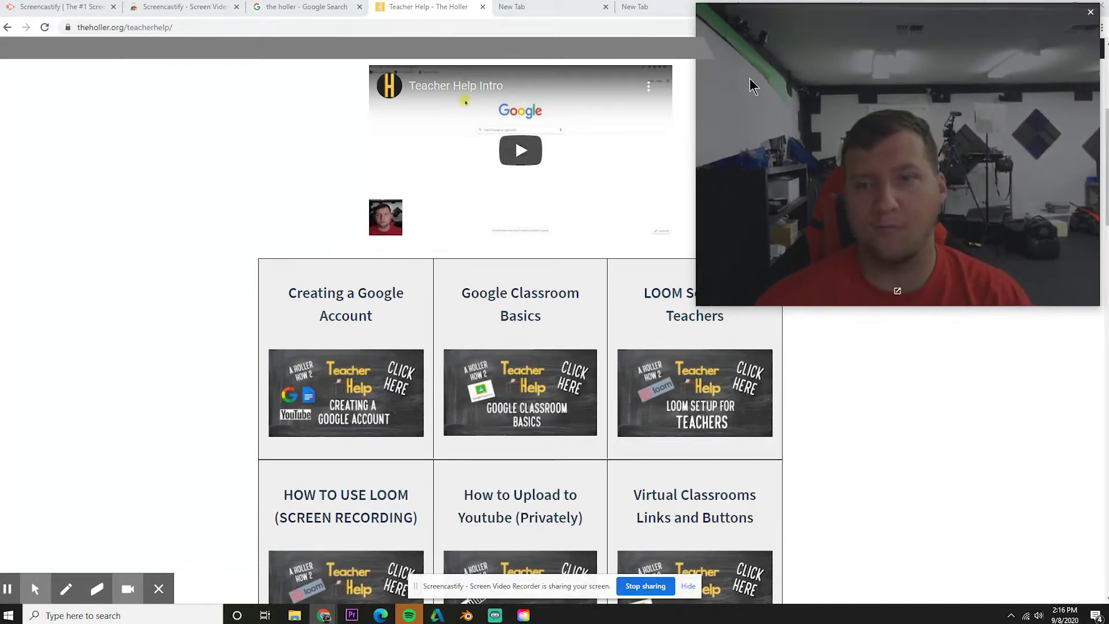
Shrink the webcam overlay and place it in the top-left corner
mouse_move(696, 20)
mouse_down()
mouse_move(765, 5)
mouse_move(742, 243)
mouse_move(1048, 242)
mouse_up()
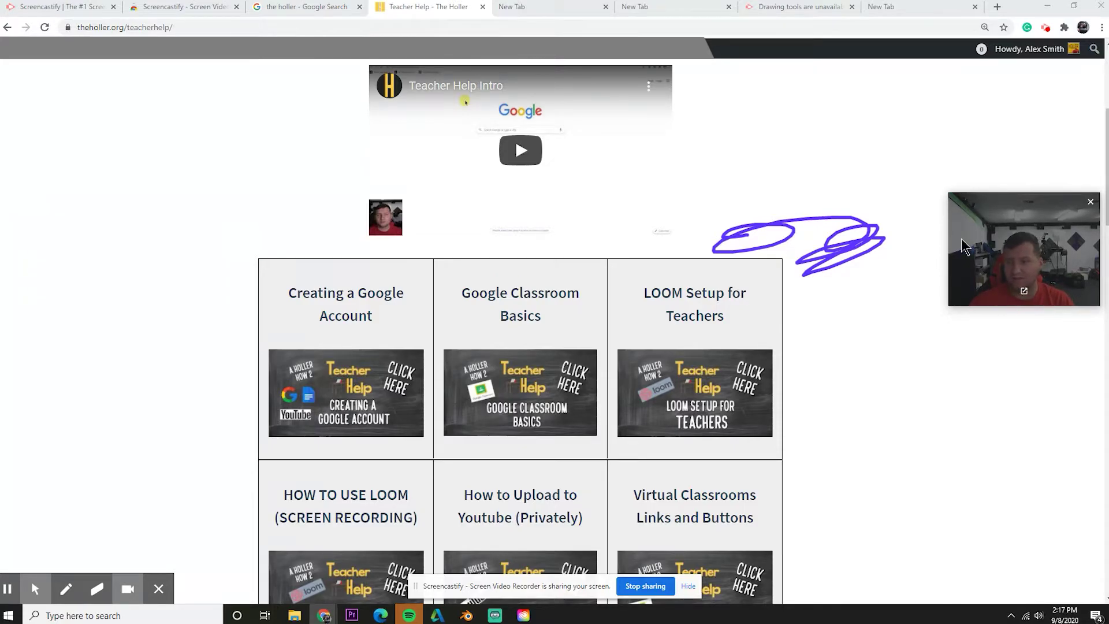
drag(952, 235, 948, 208)
drag(1028, 249, 56, 109)
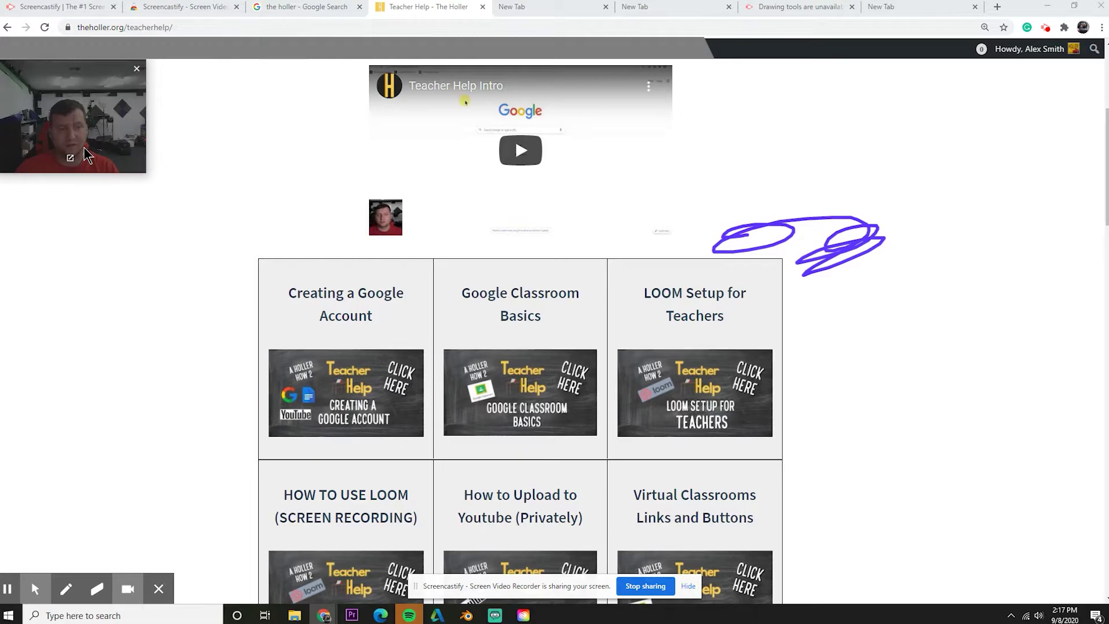
Hide the webcam overlay from the extra annotation options, then turn it back on
click(34, 589)
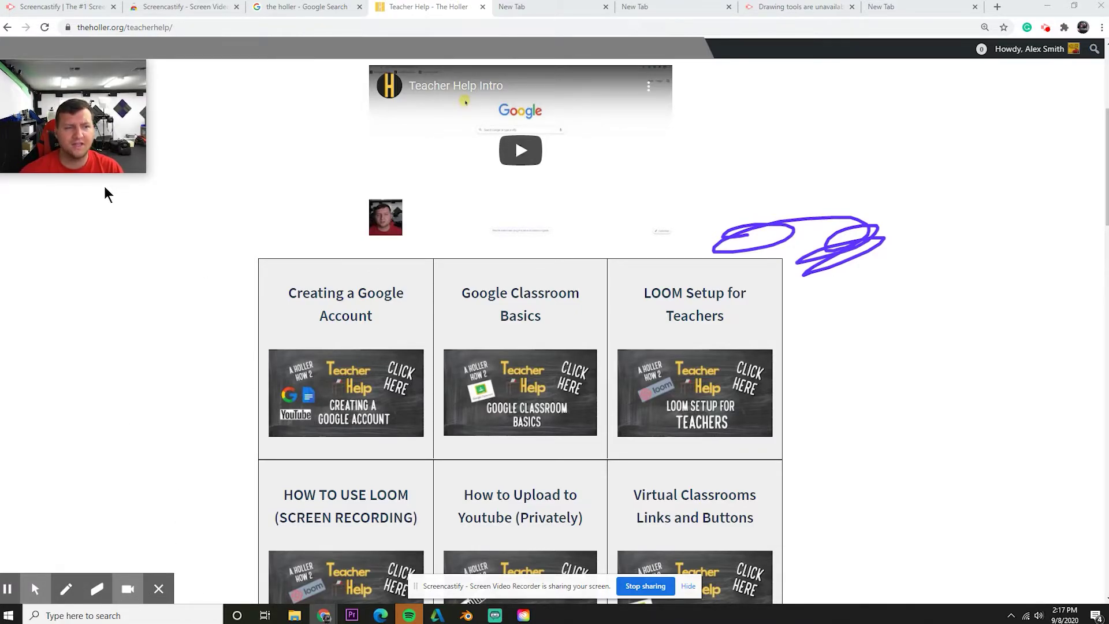
click(70, 160)
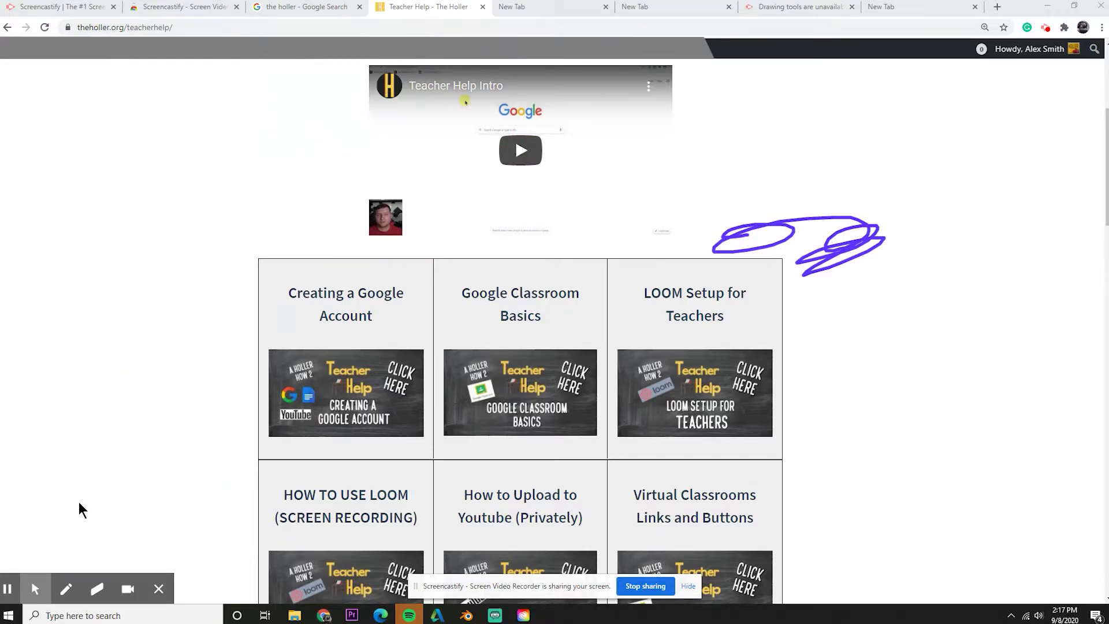
click(129, 591)
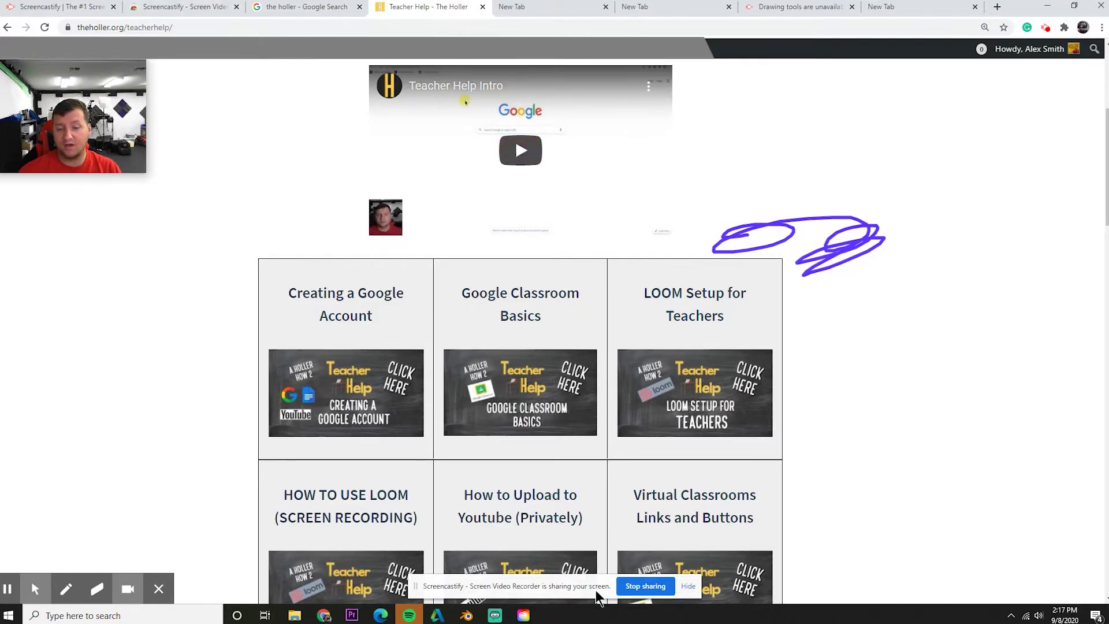
Hide the screen-sharing notice and open the Screencastify recording popup
click(686, 587)
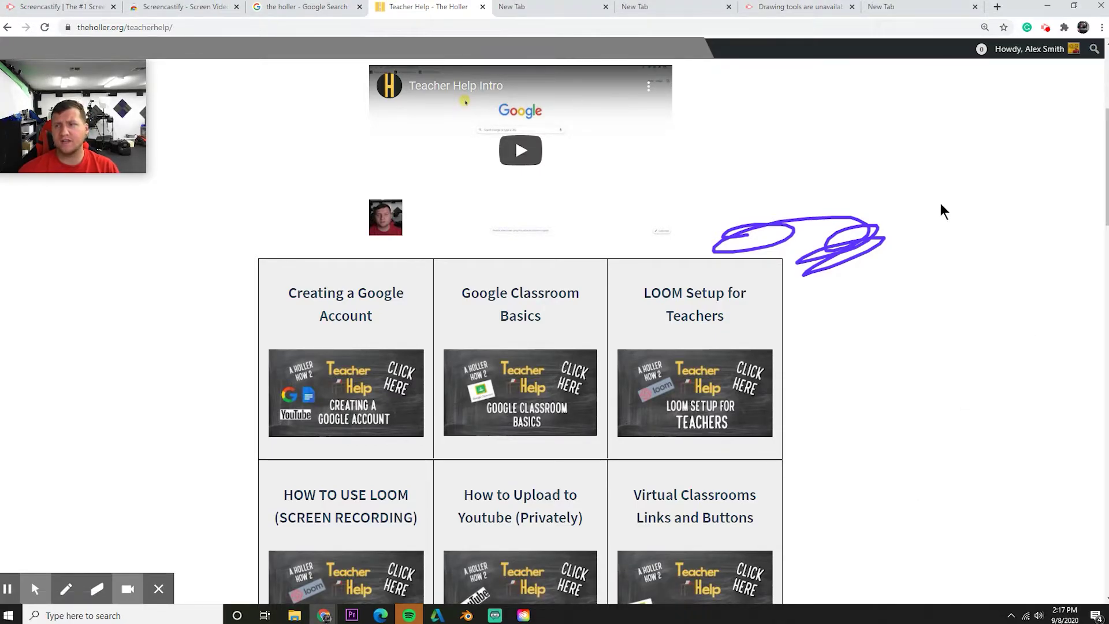
click(1045, 29)
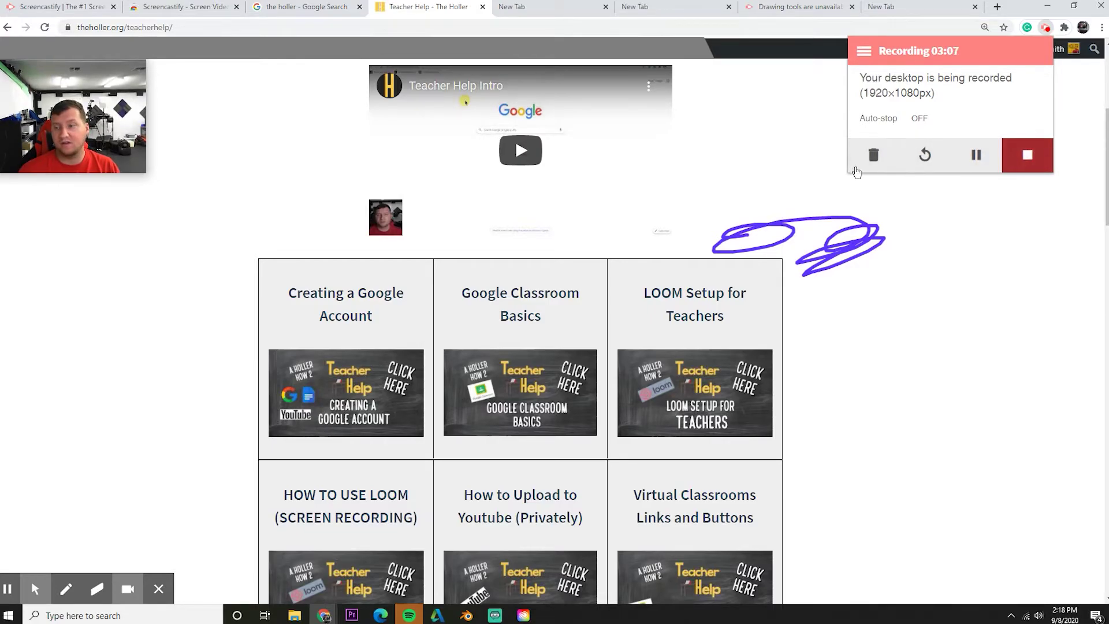
Start restarting the recording, then cancel to keep the current take
click(942, 164)
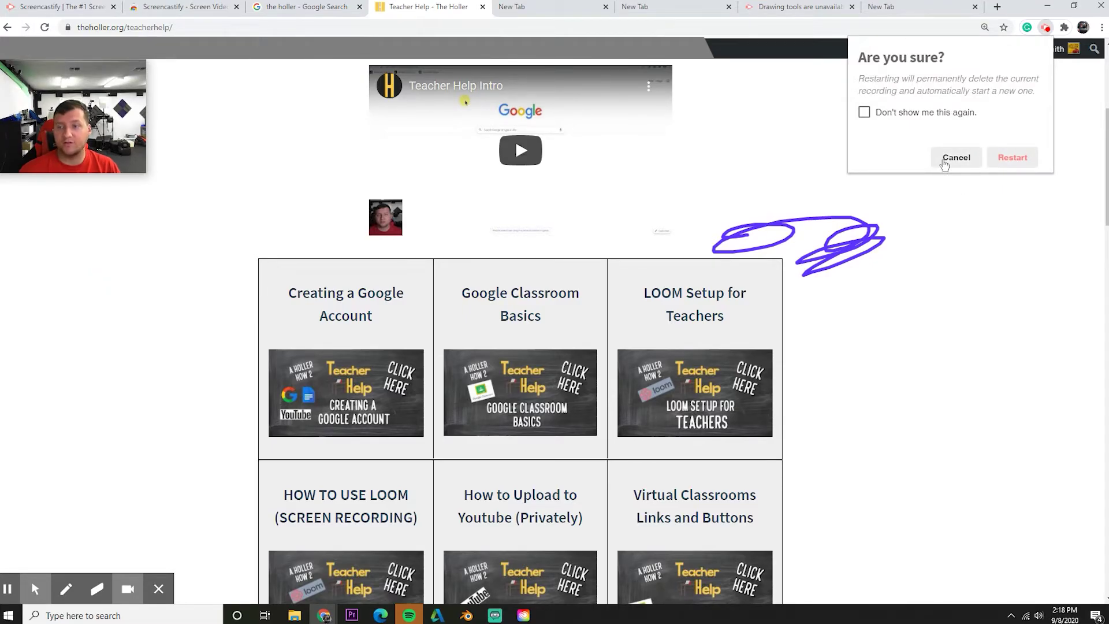
click(944, 165)
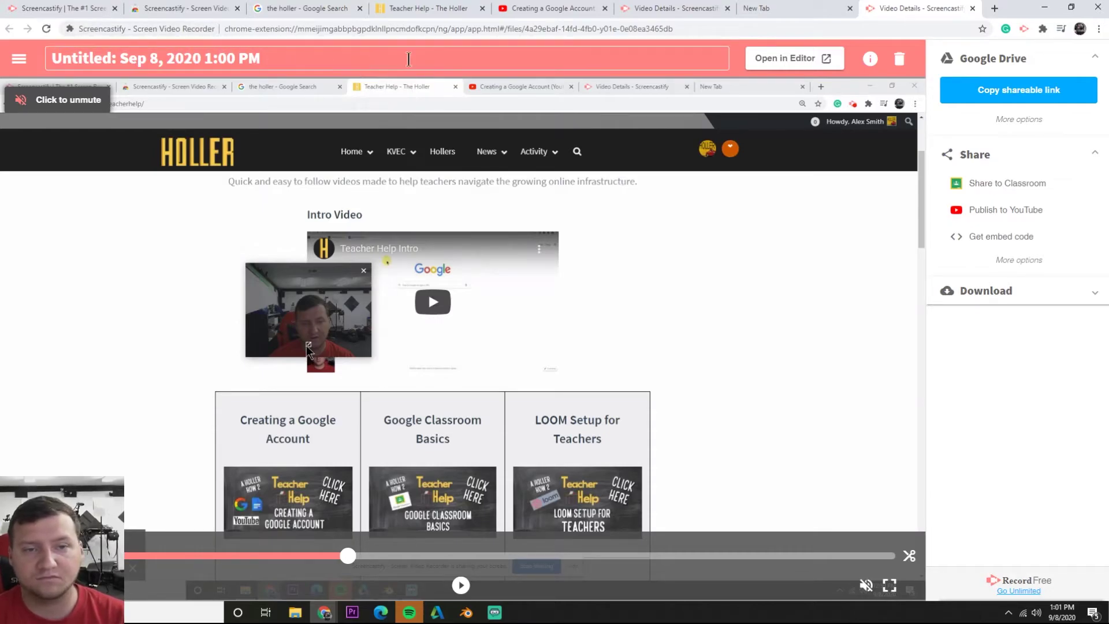
Retitle the video as the presenter's first name followed by 'Webcam Features'
click(102, 62)
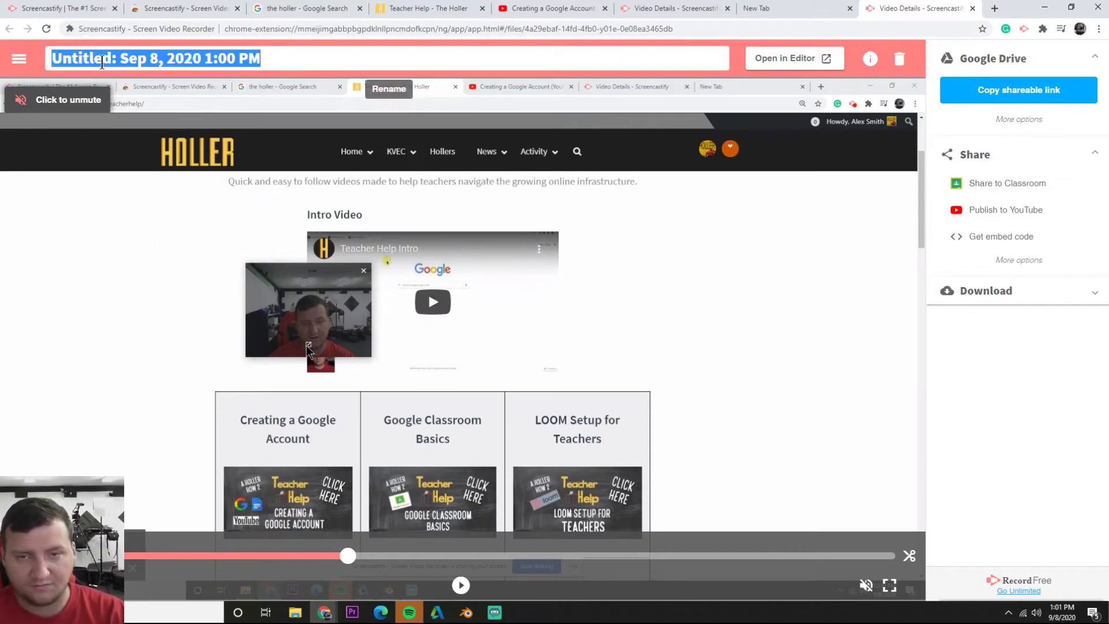
text(ALe)
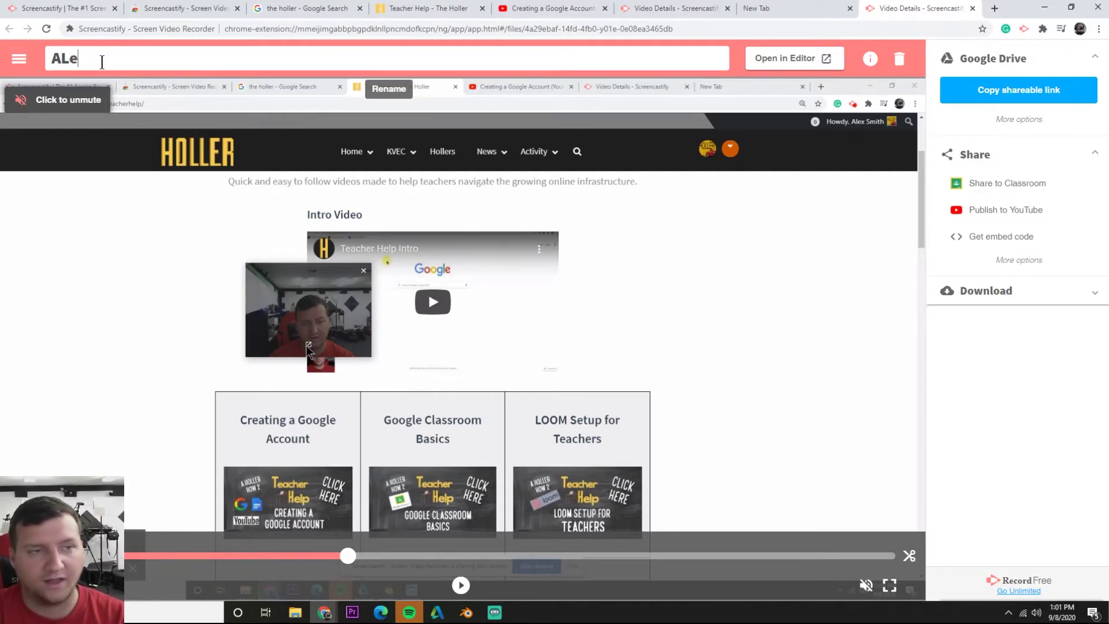
key(BackSpace)
key(BackSpace)
text(Alex)
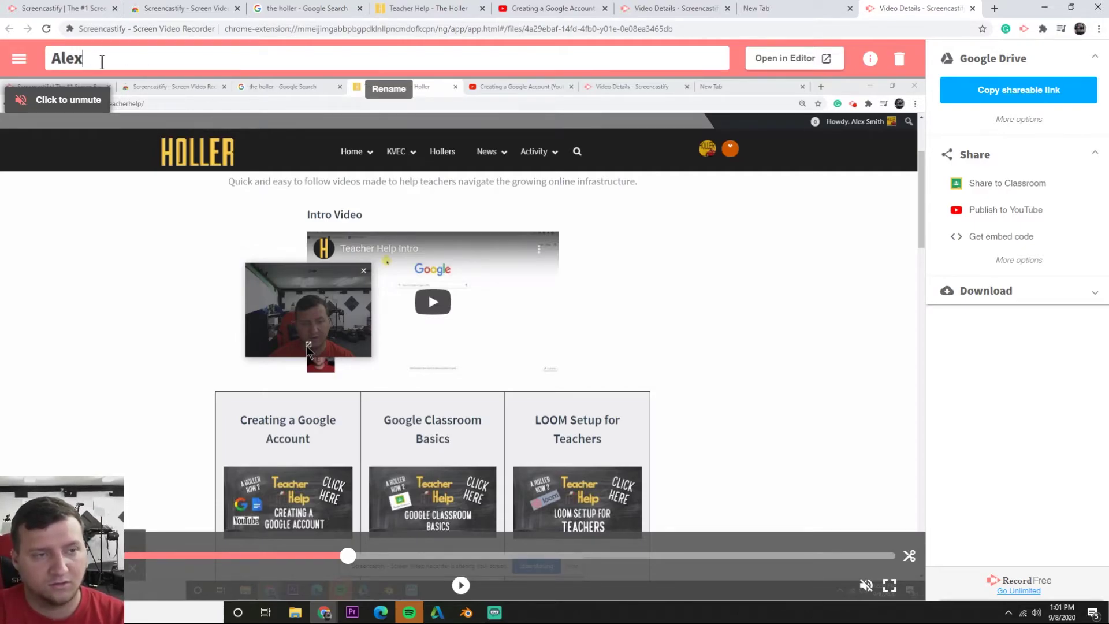
text( Webcam )
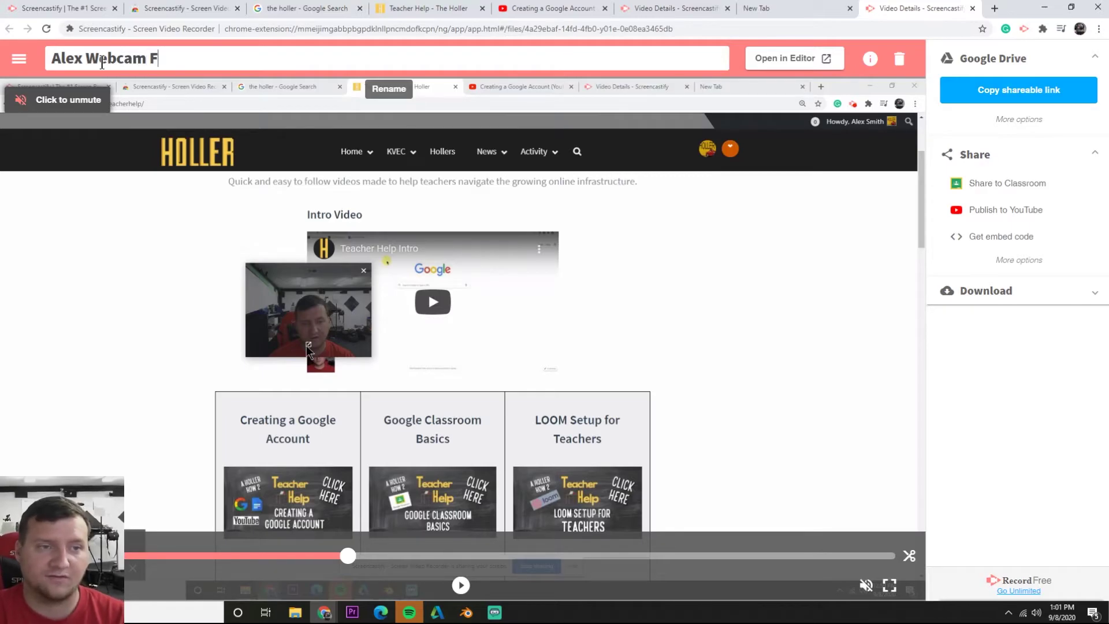
text(Features)
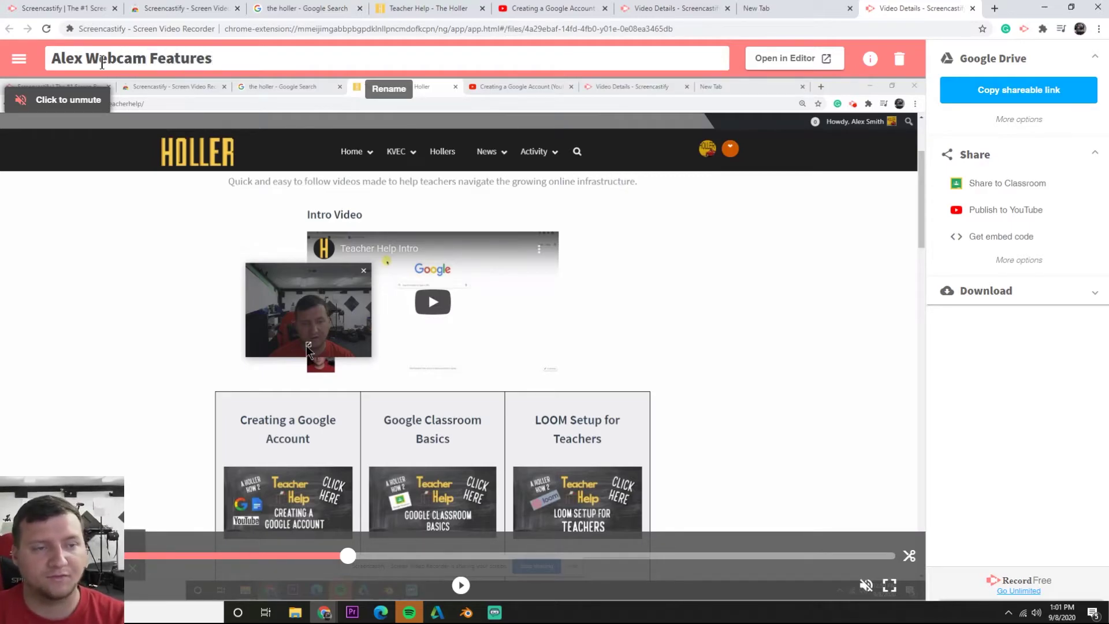
key(Return)
Export the renamed video as an MP4 from the Download options
click(726, 308)
click(982, 291)
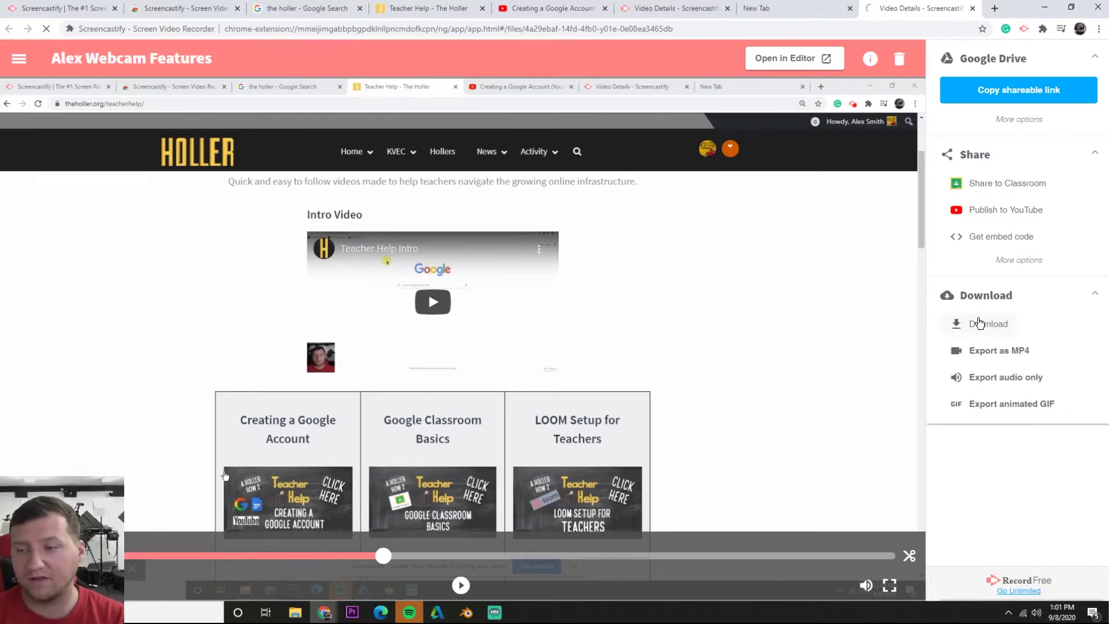
click(998, 354)
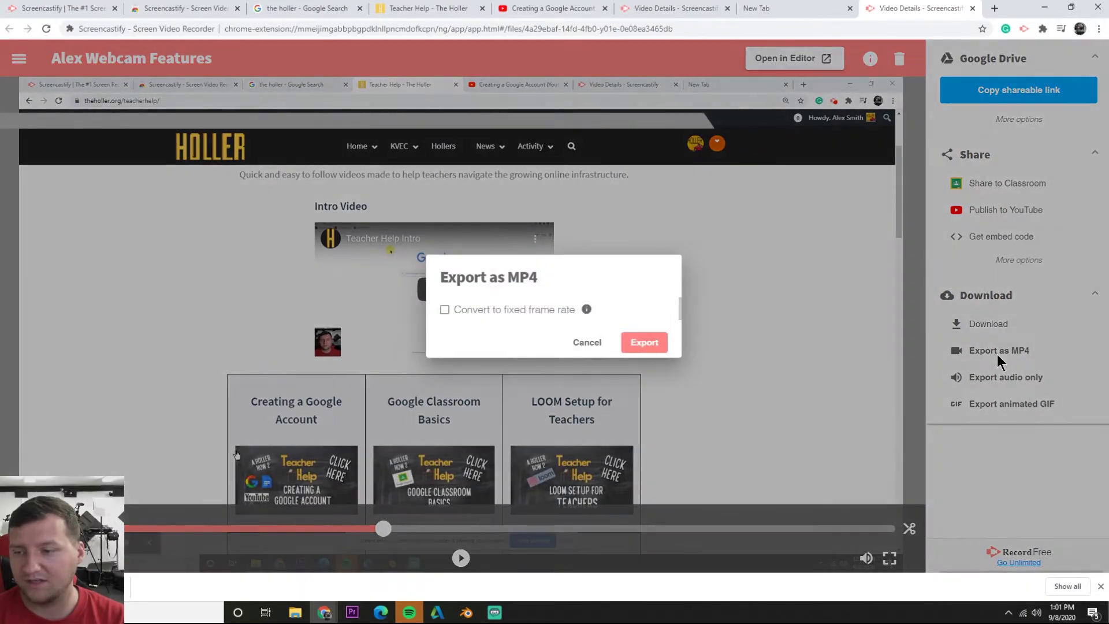
click(628, 336)
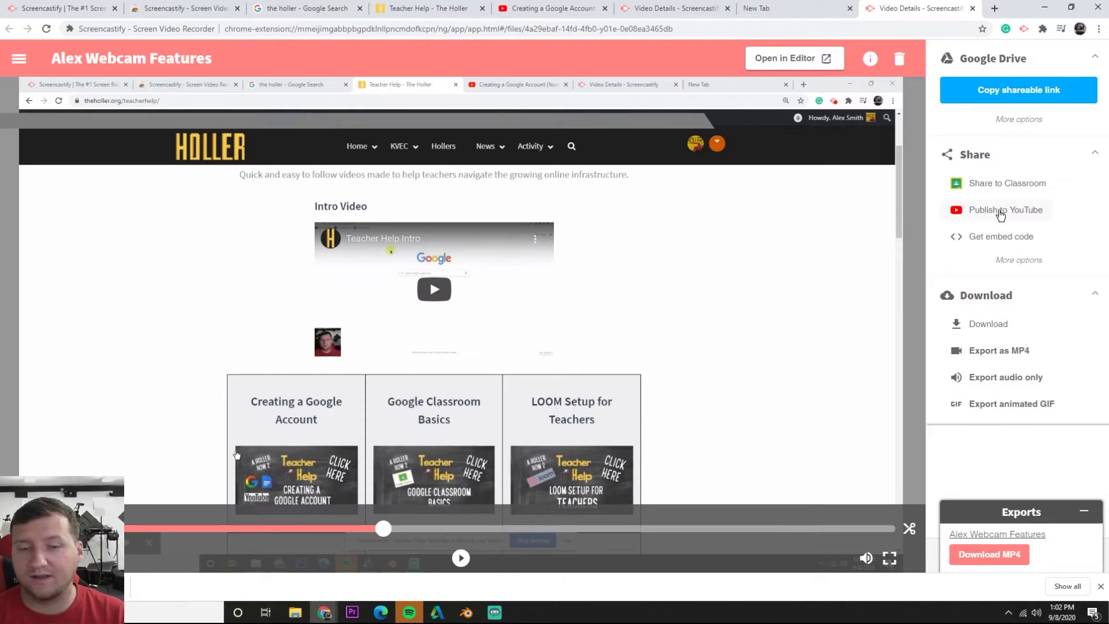
Connect a Google account's YouTube channel to Screencastify for publishing
click(1000, 211)
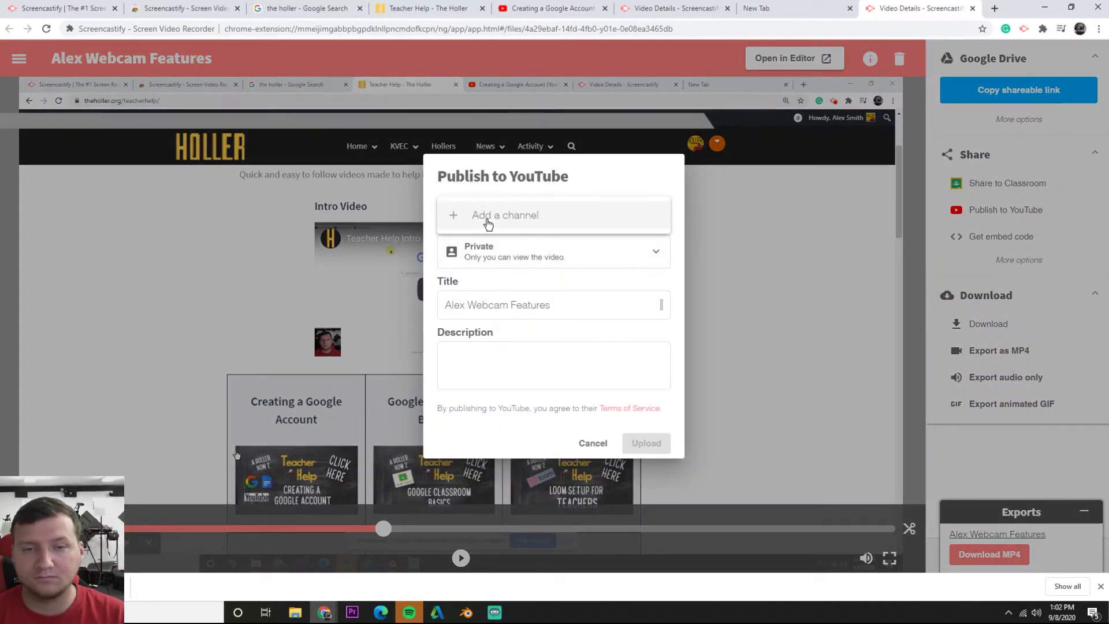
click(507, 216)
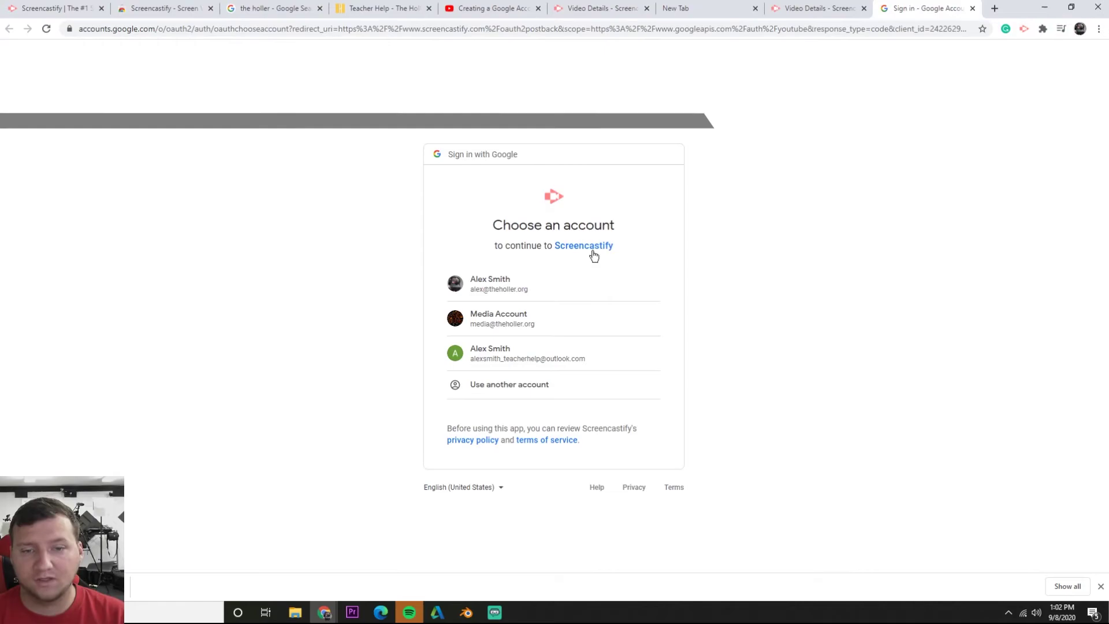
click(488, 362)
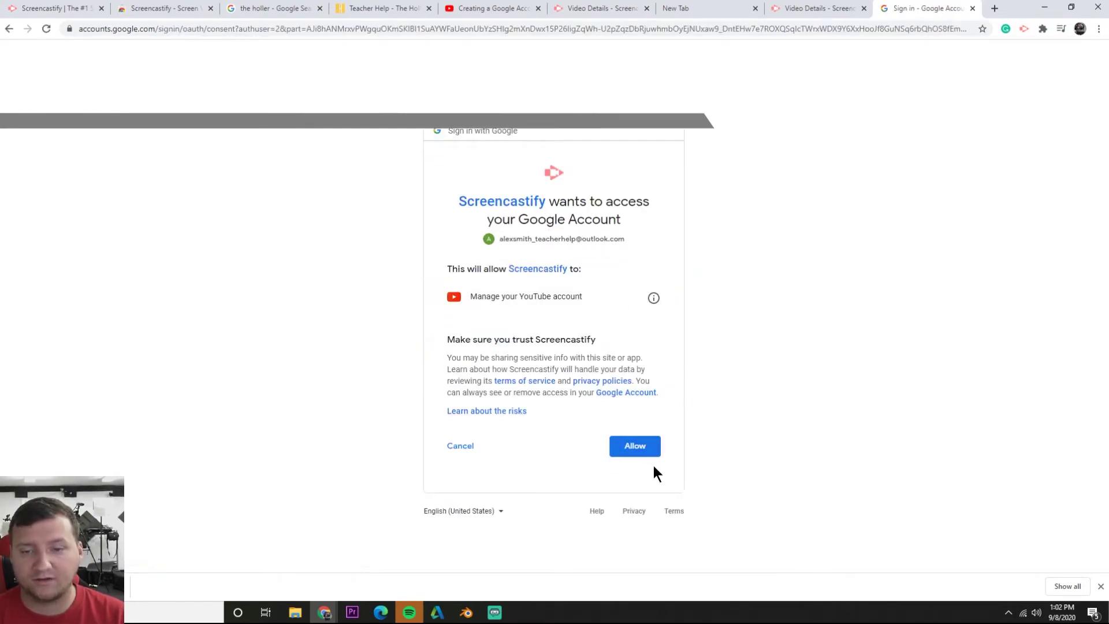
click(631, 450)
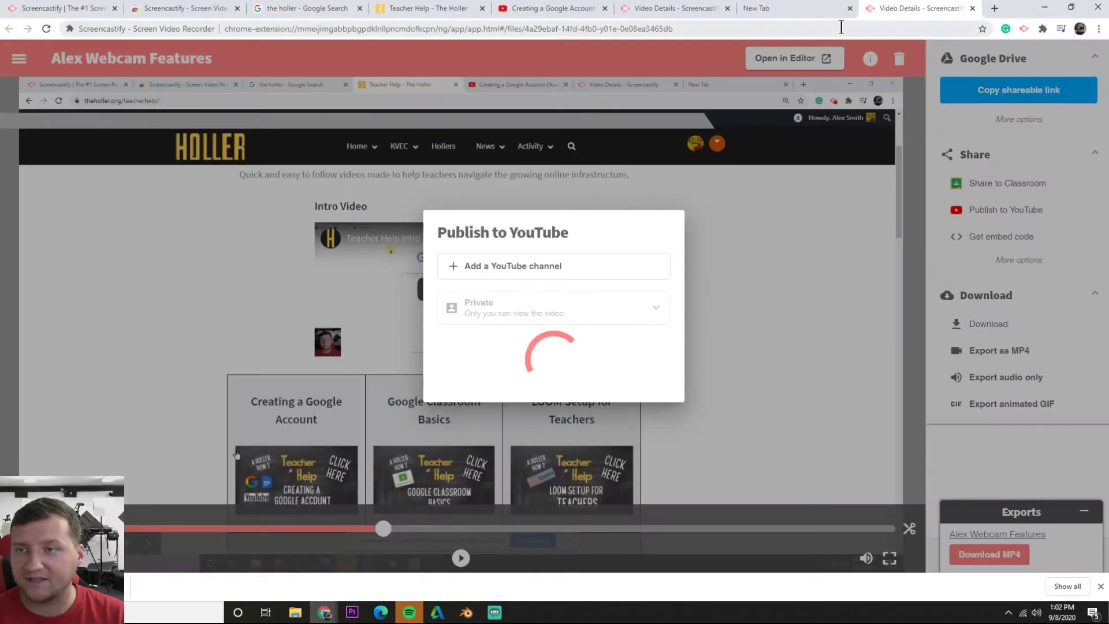
Set the YouTube video's visibility to Unlisted
click(532, 258)
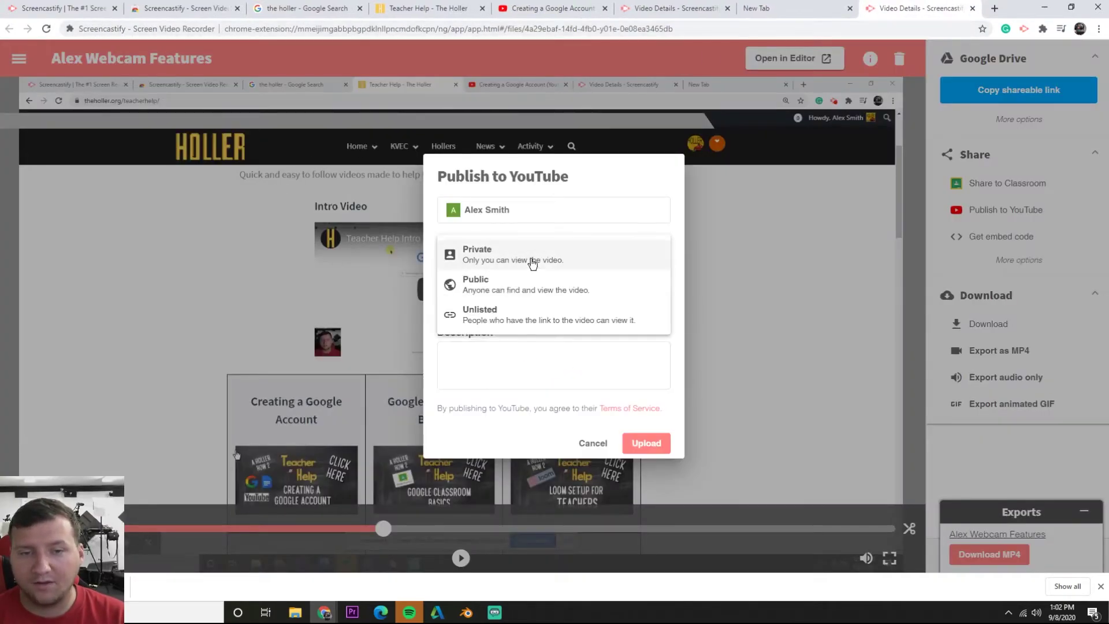
click(496, 260)
click(493, 263)
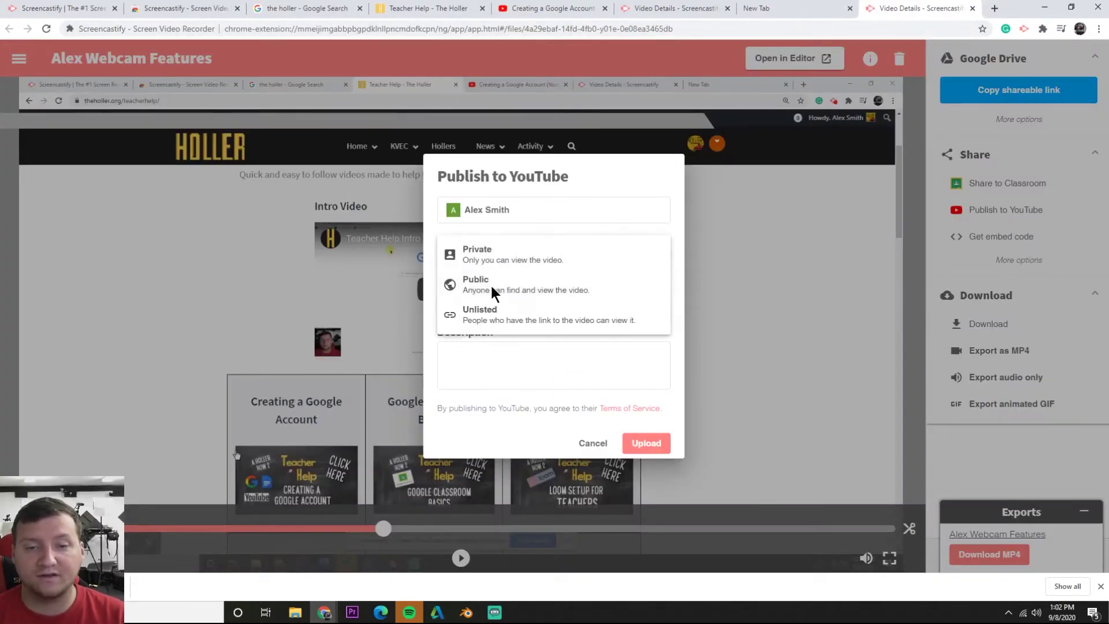
click(492, 290)
click(491, 258)
click(494, 318)
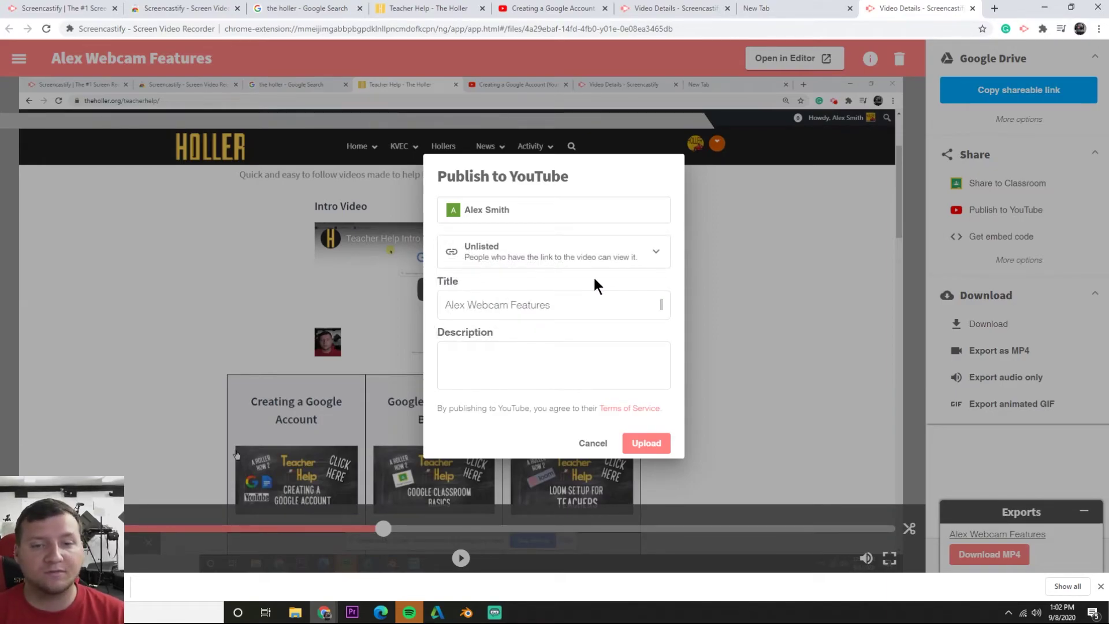
Enter the description "Screencastify's webcam features."
click(553, 376)
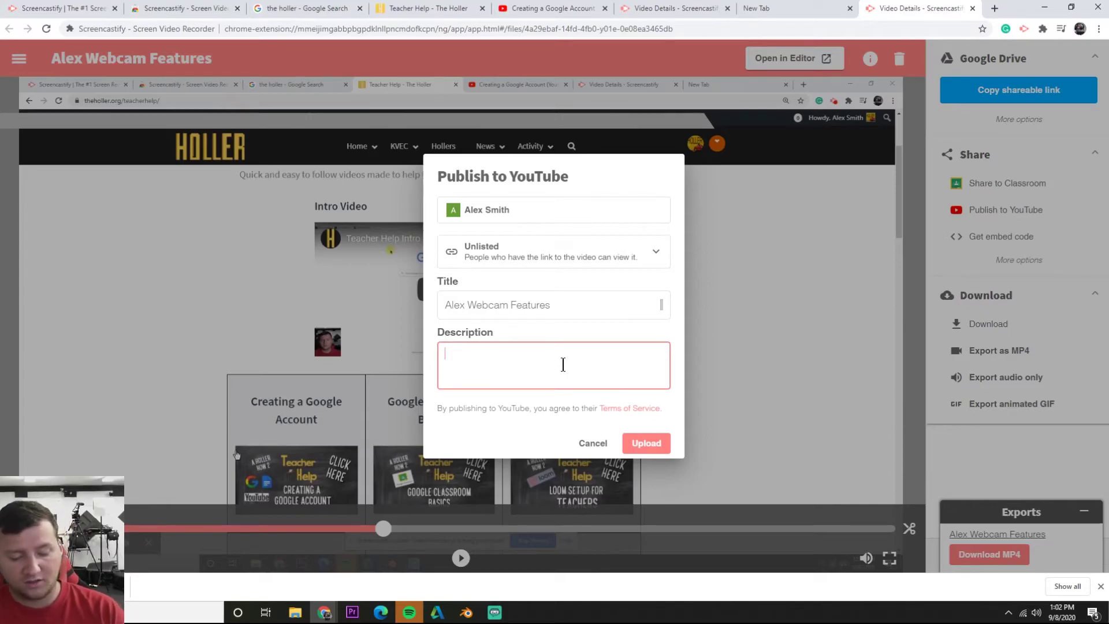
text(Int)
key(BackSpace)
key(BackSpace)
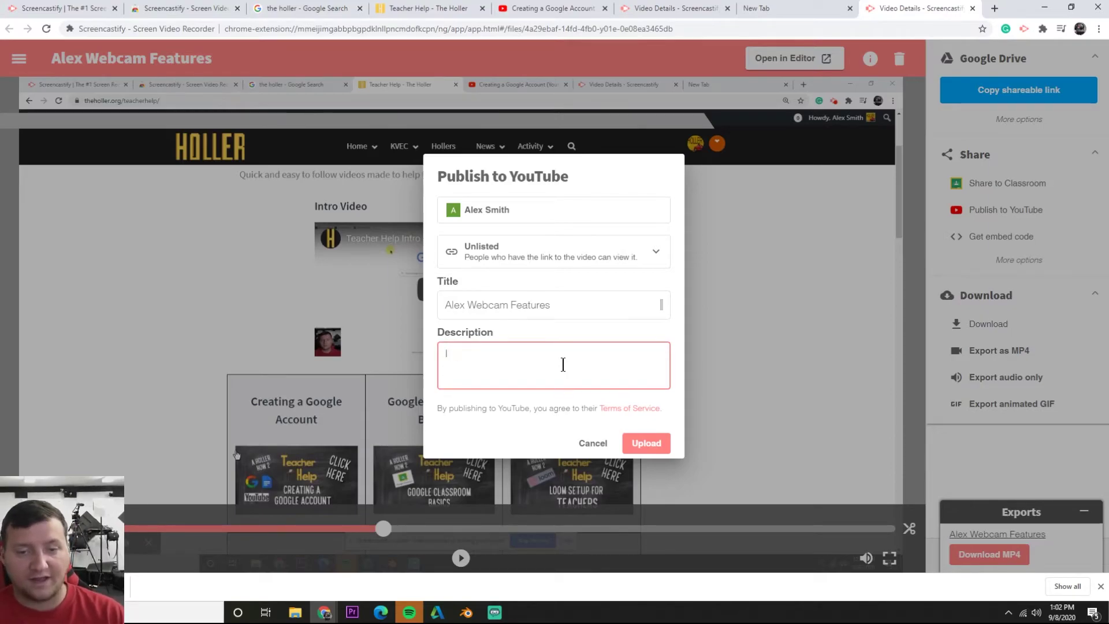
text(didn't)
key(BackSpace)
key(BackSpace)
key(BackSpace)
key(BackSpace)
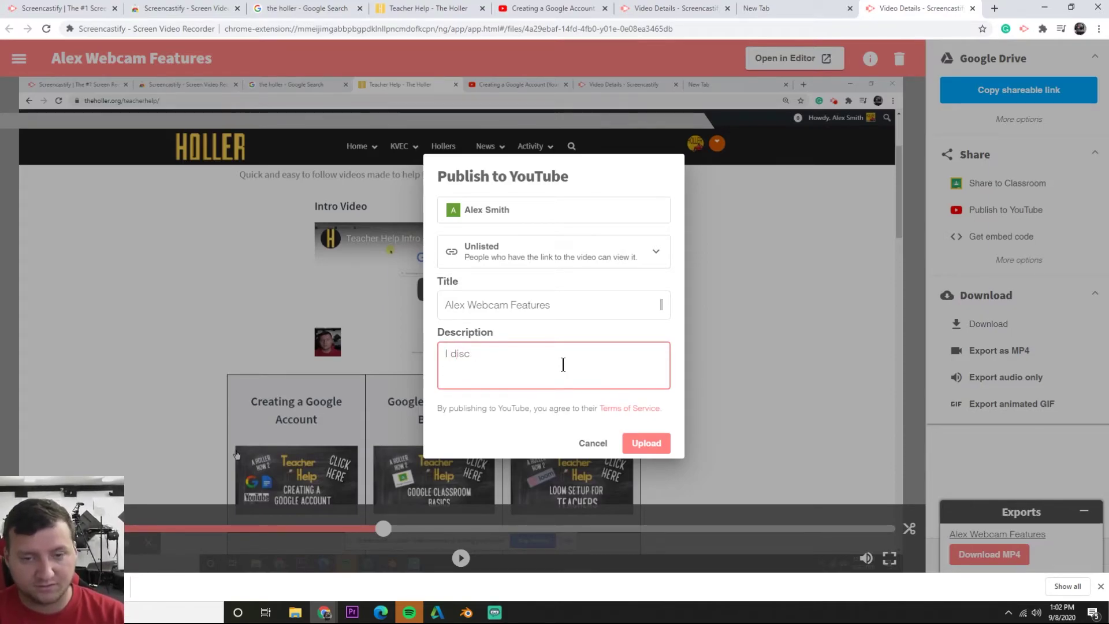
key(BackSpace)
key(BackSpace)
key(BackSpace)
key(BackSpace)
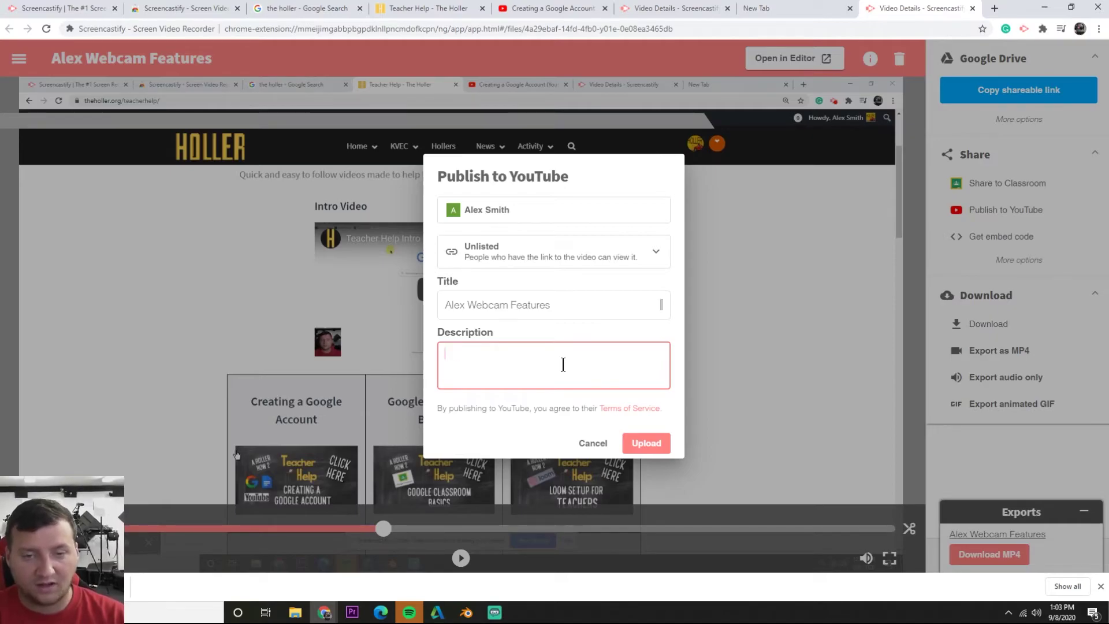
text(Scr)
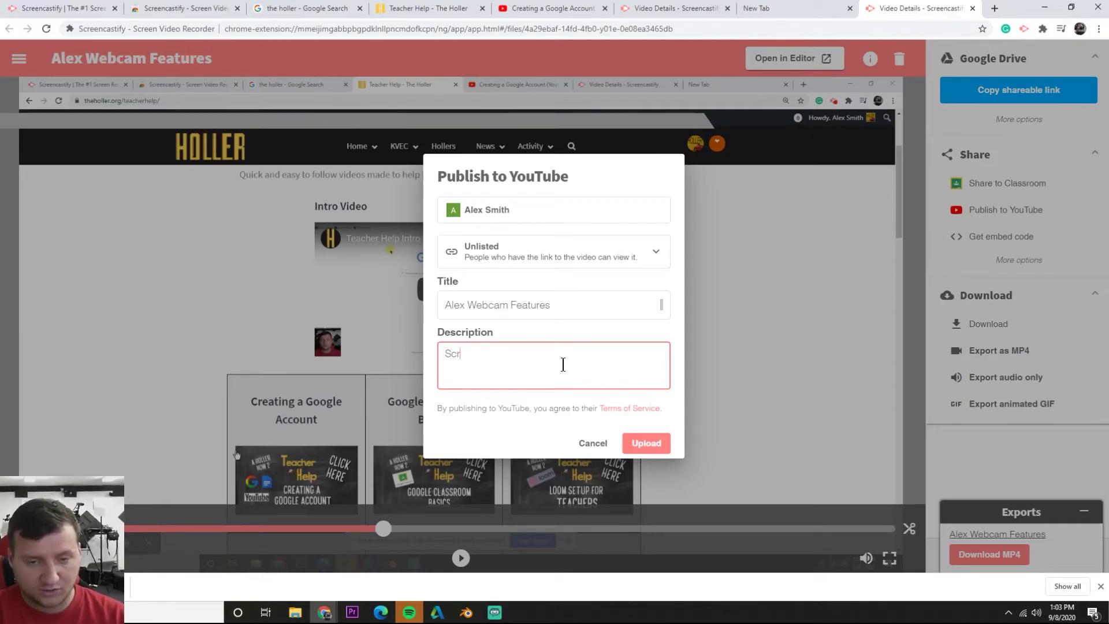
text(eencastify)
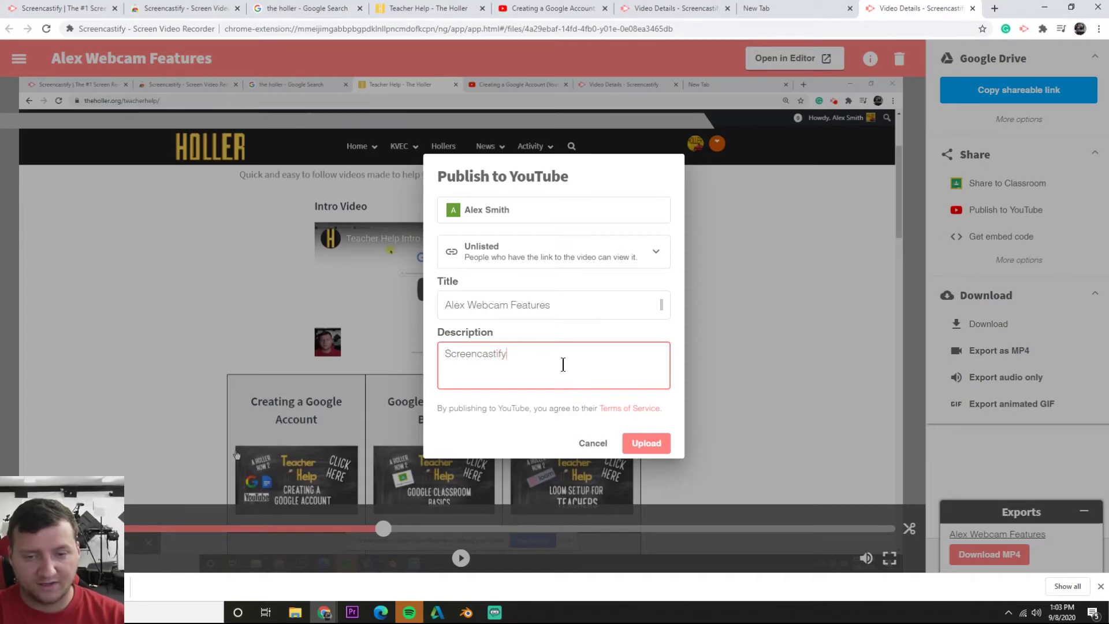
text('s webcam)
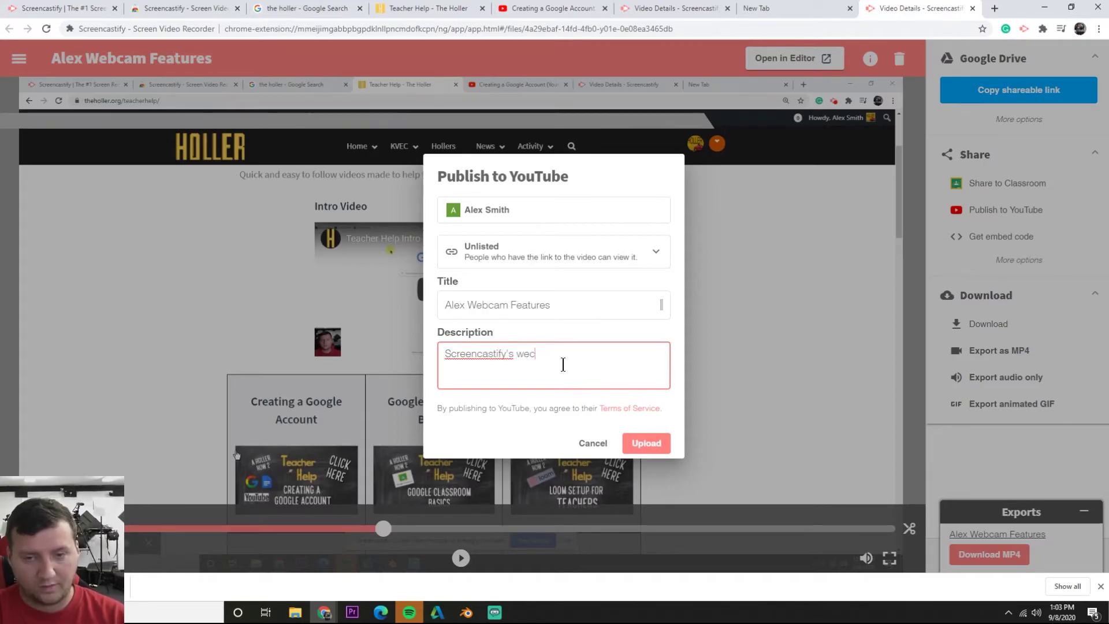
text( f)
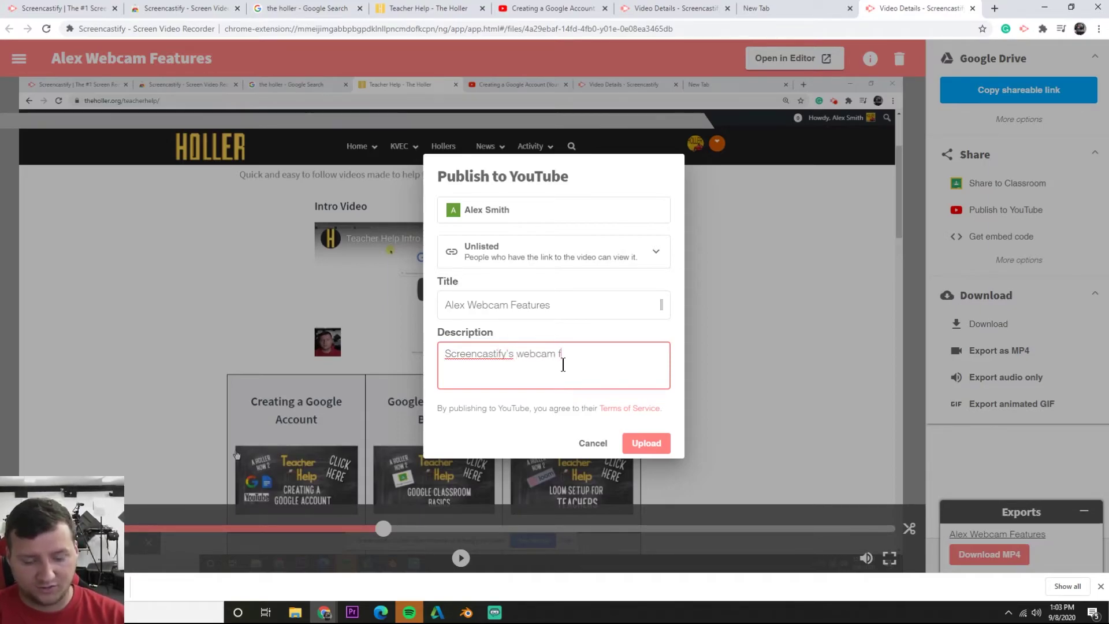
text(eatures.)
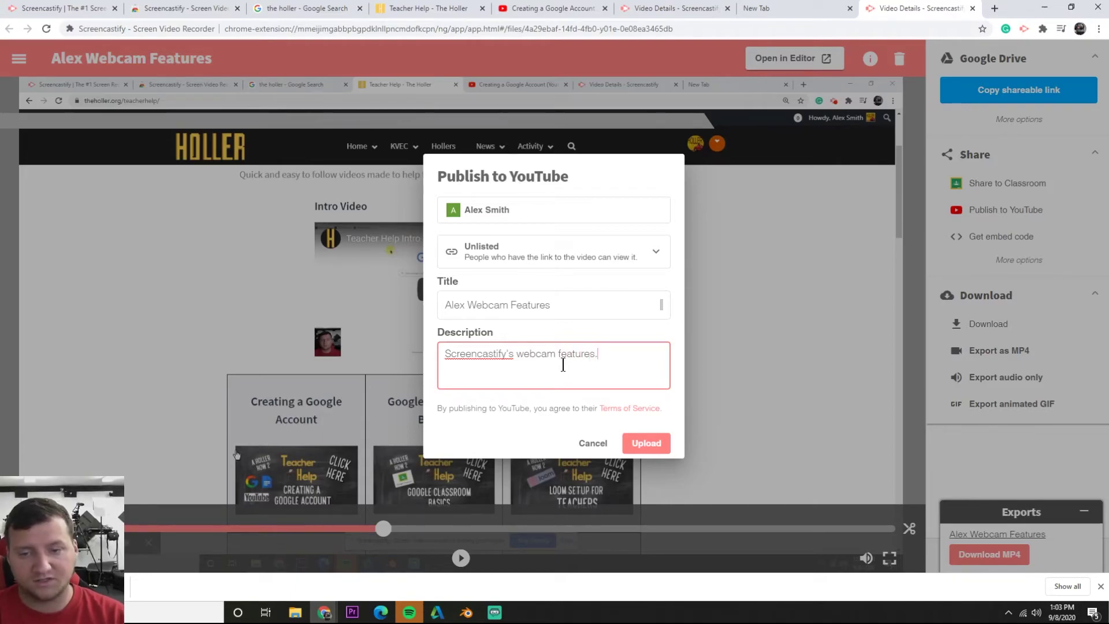
Upload the video to YouTube, copy its link, and view it on YouTube
click(642, 446)
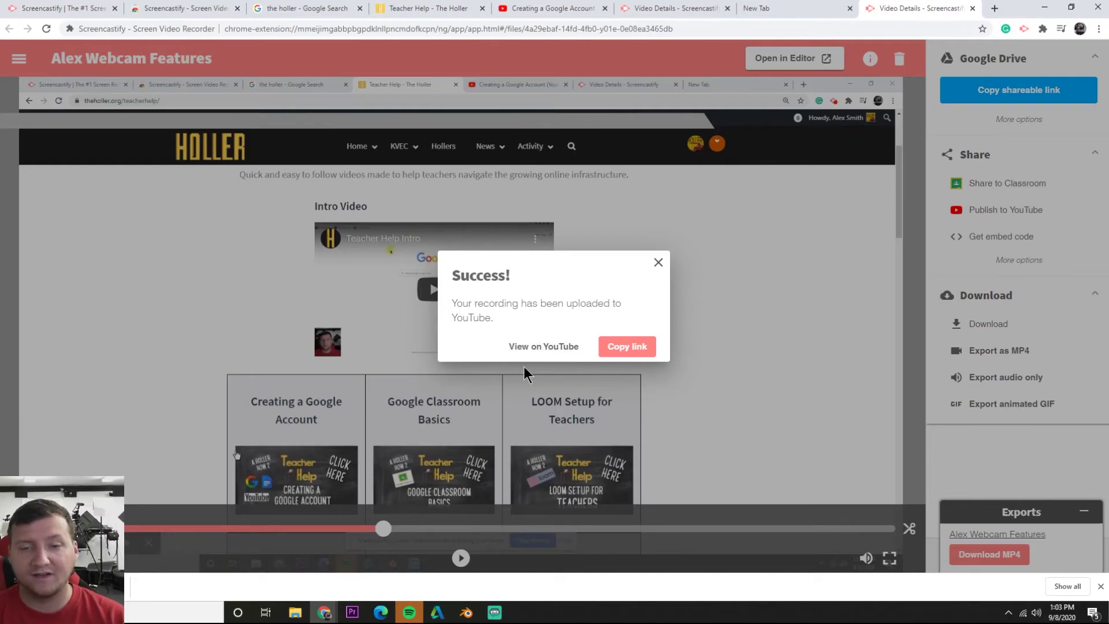
click(625, 358)
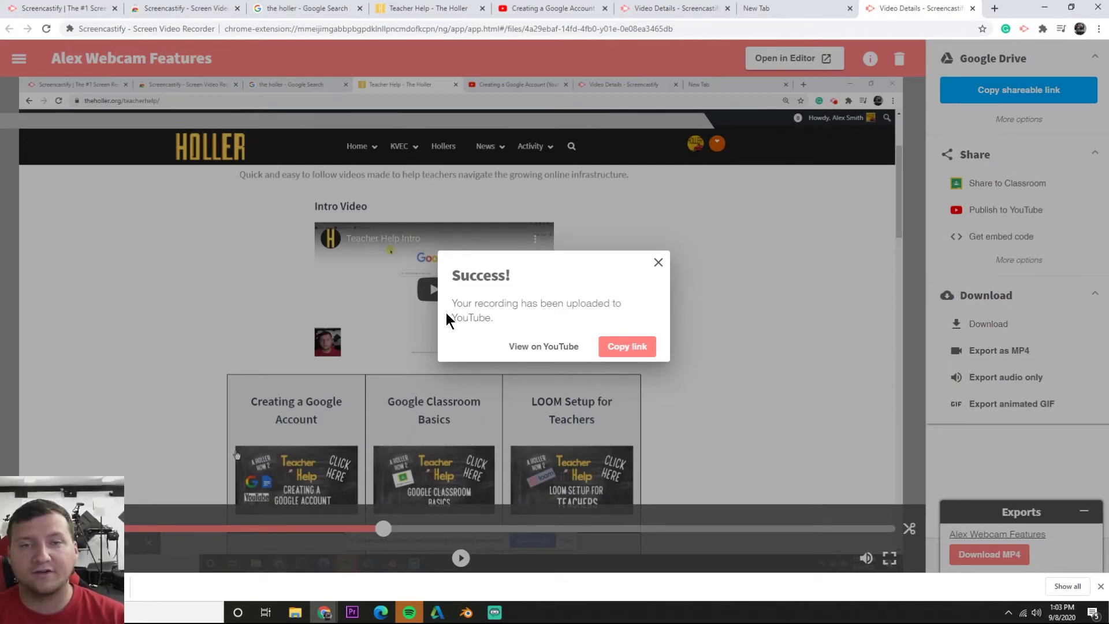
click(546, 348)
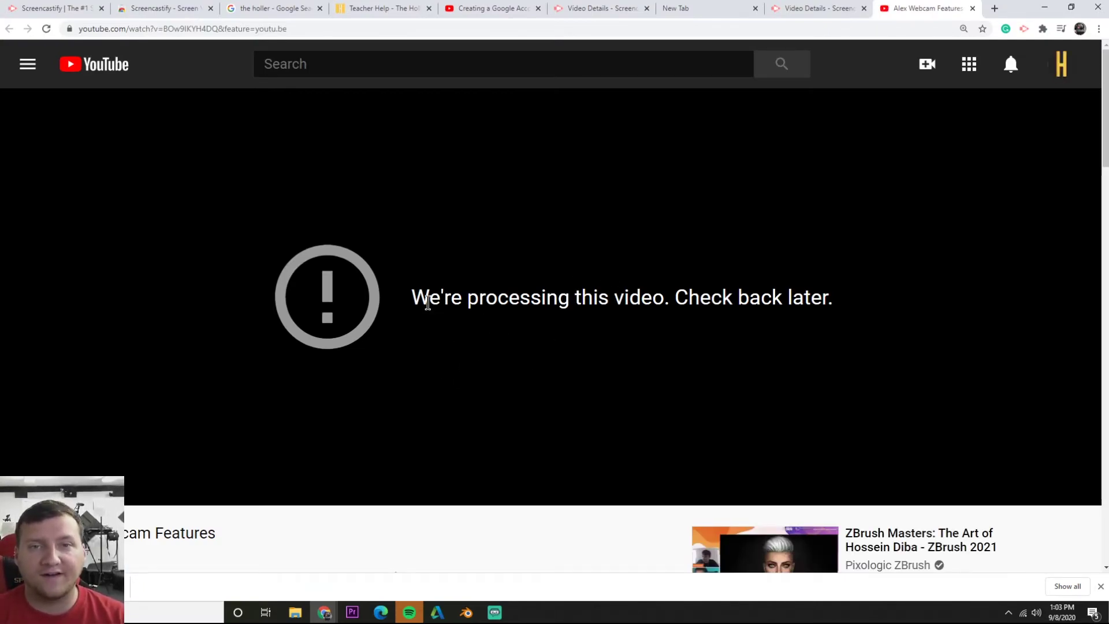
Reload the YouTube video page until the 1:38 recording finishes processing
drag(401, 304, 823, 301)
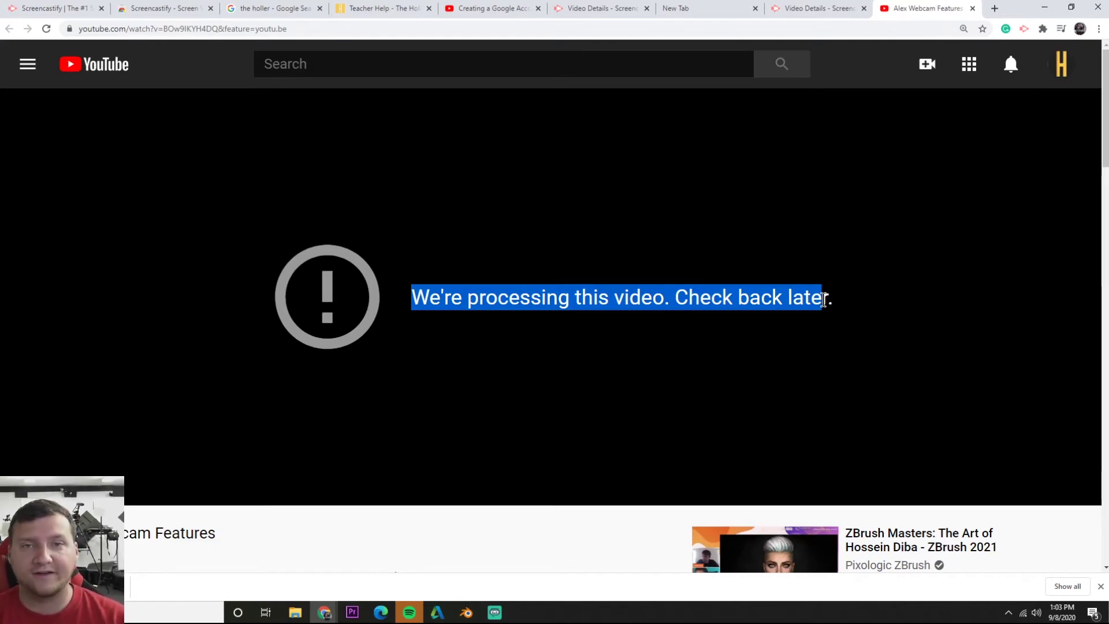
click(918, 193)
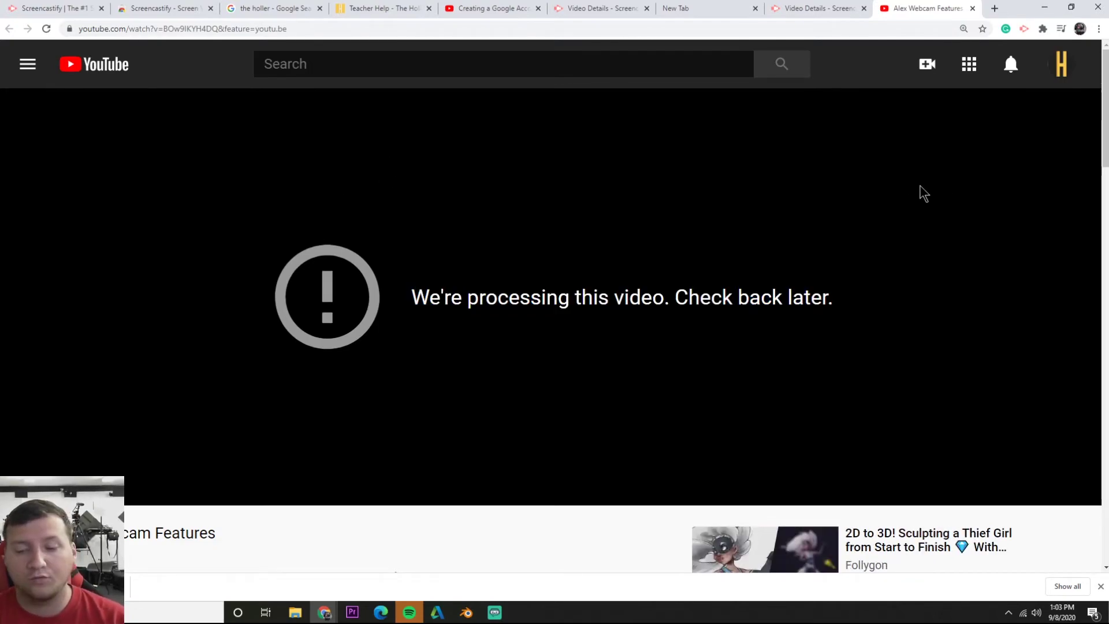
click(401, 27)
key(Return)
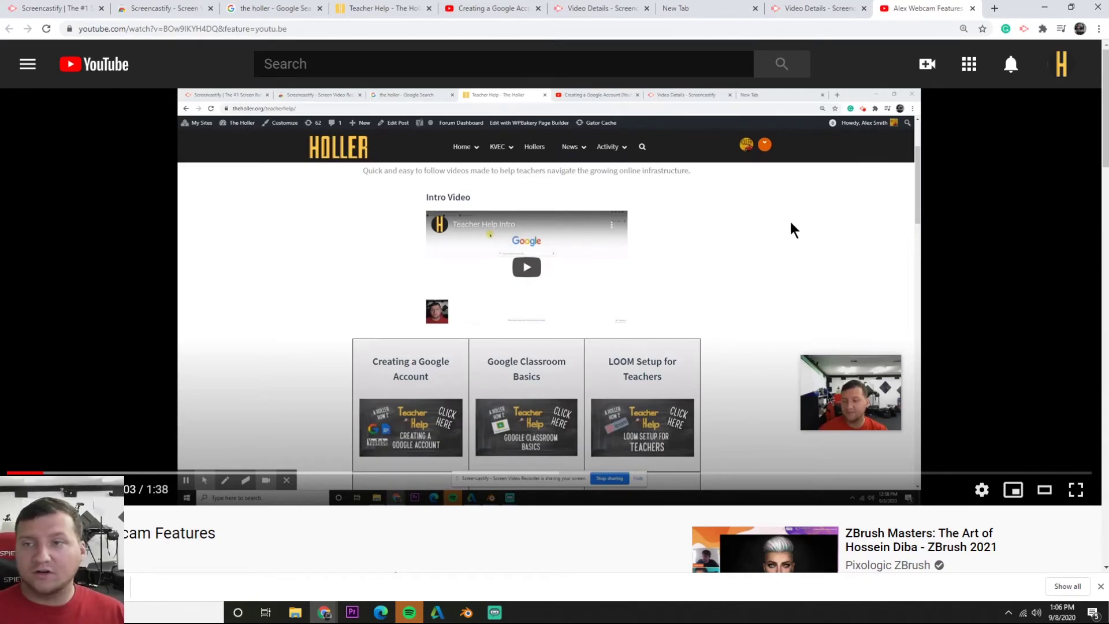
Go to Google Drive and switch to the second account's My Drive
click(902, 27)
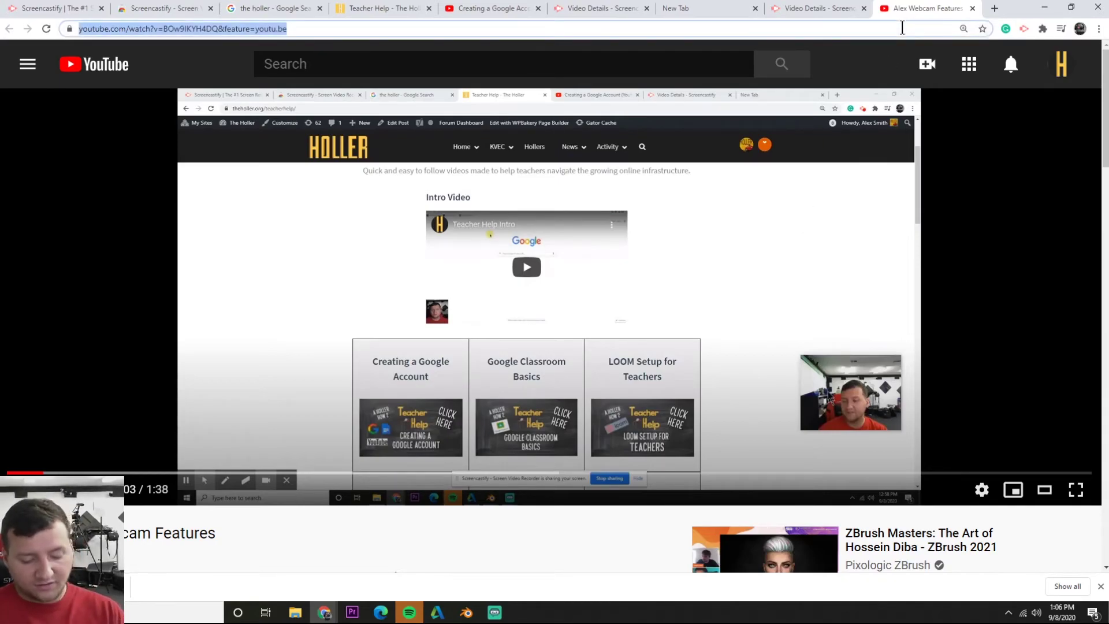
text(google)
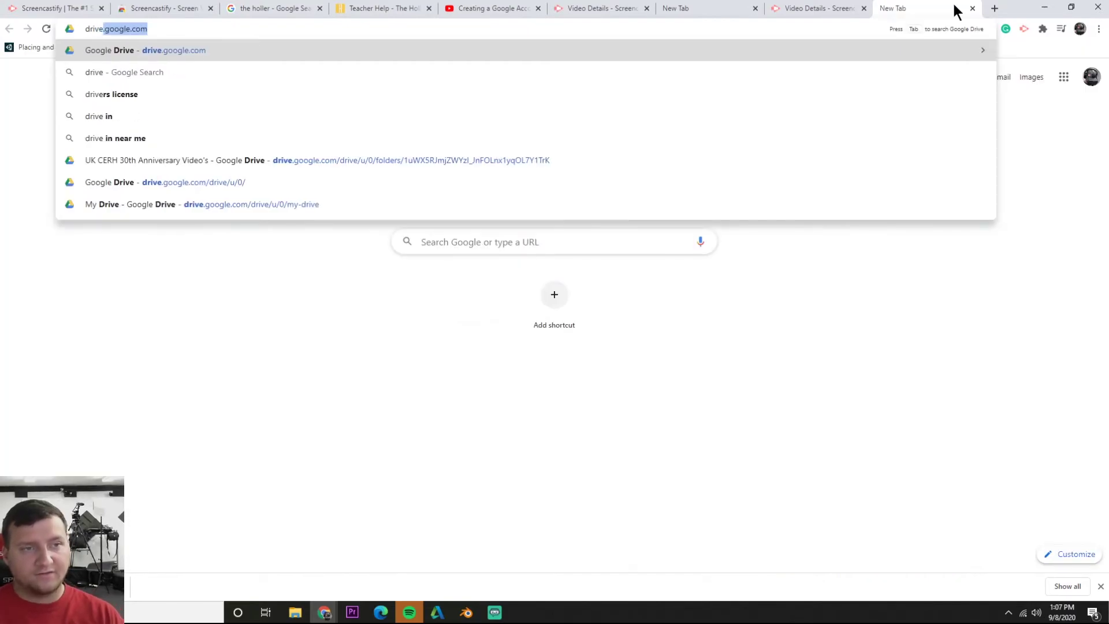
text(drive)
key(Return)
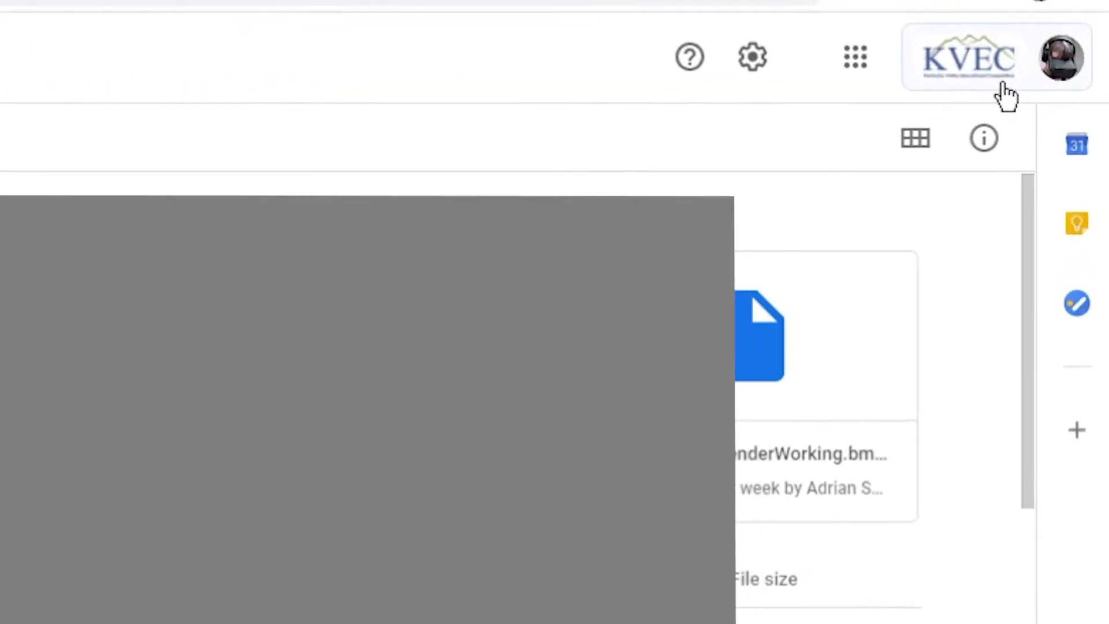
click(1055, 63)
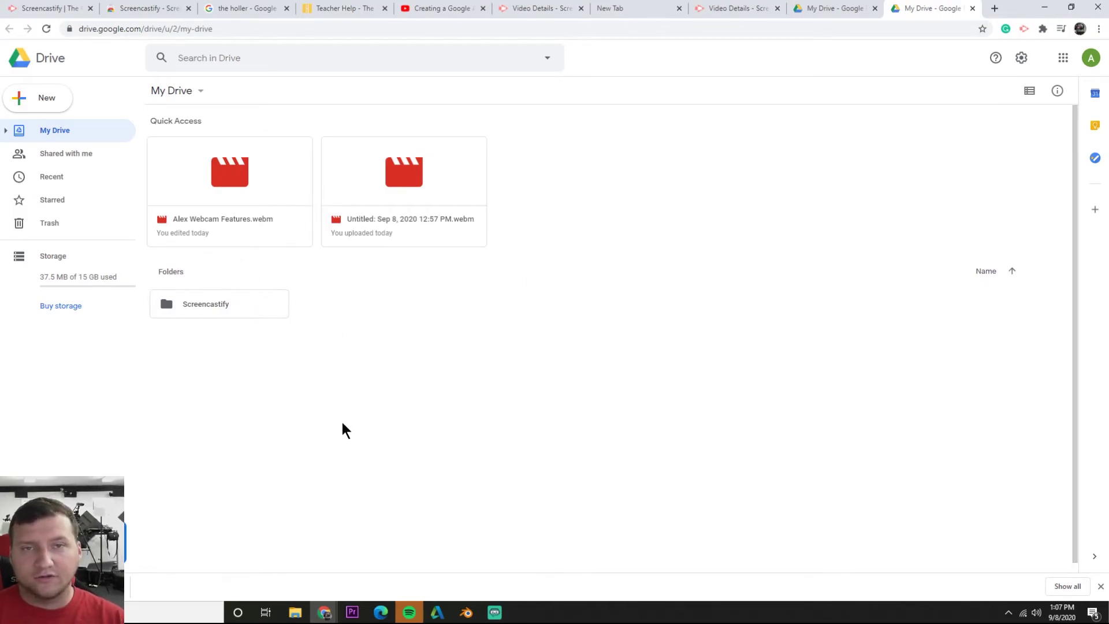
Open the Screencastify folder and preview the Webcam Features .webm recording
double_click(230, 304)
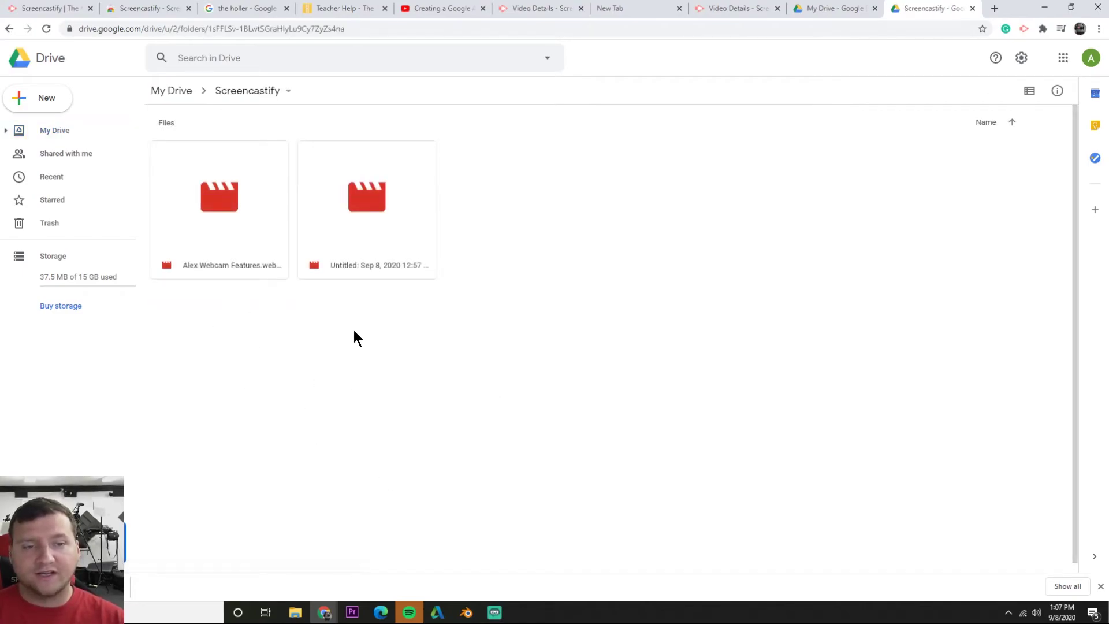
click(193, 260)
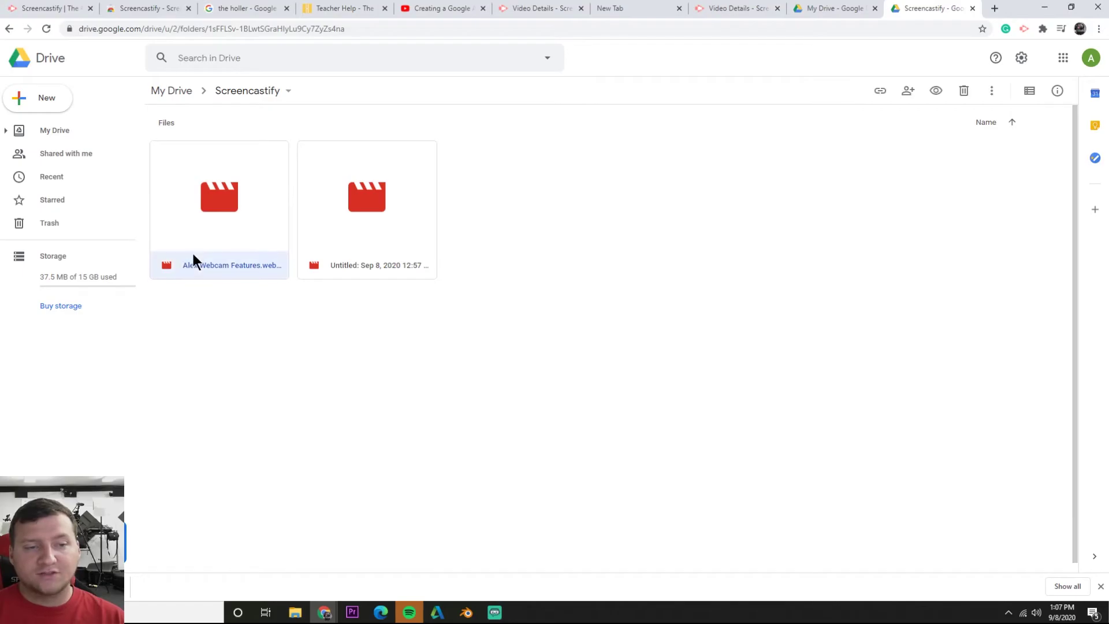
double_click(201, 220)
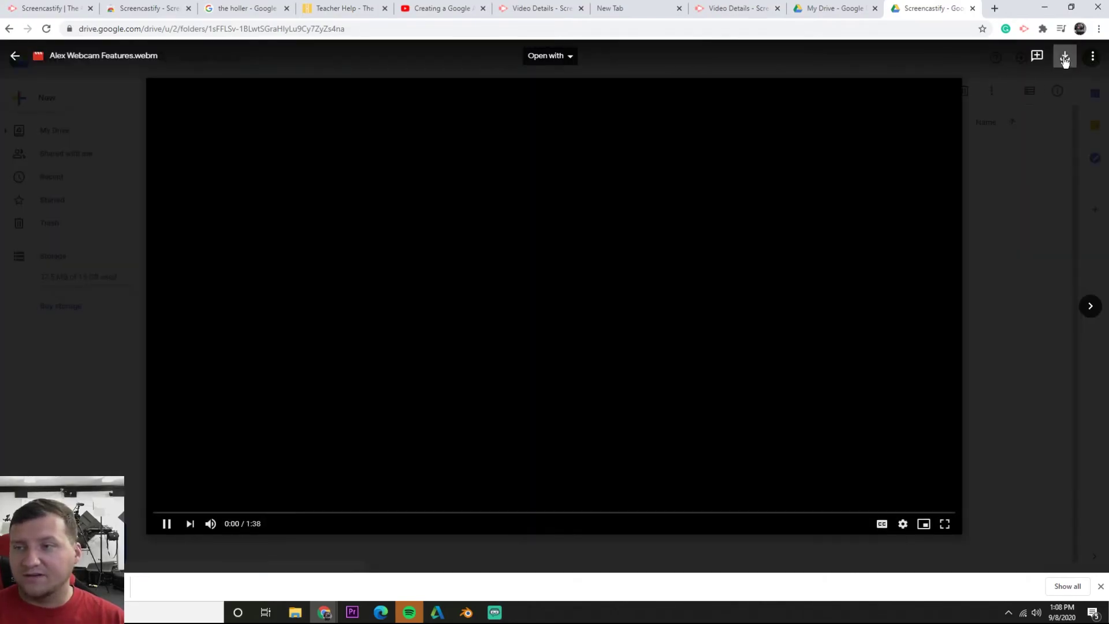
Check the recording's More actions menu, pause playback, and close the preview
click(1092, 56)
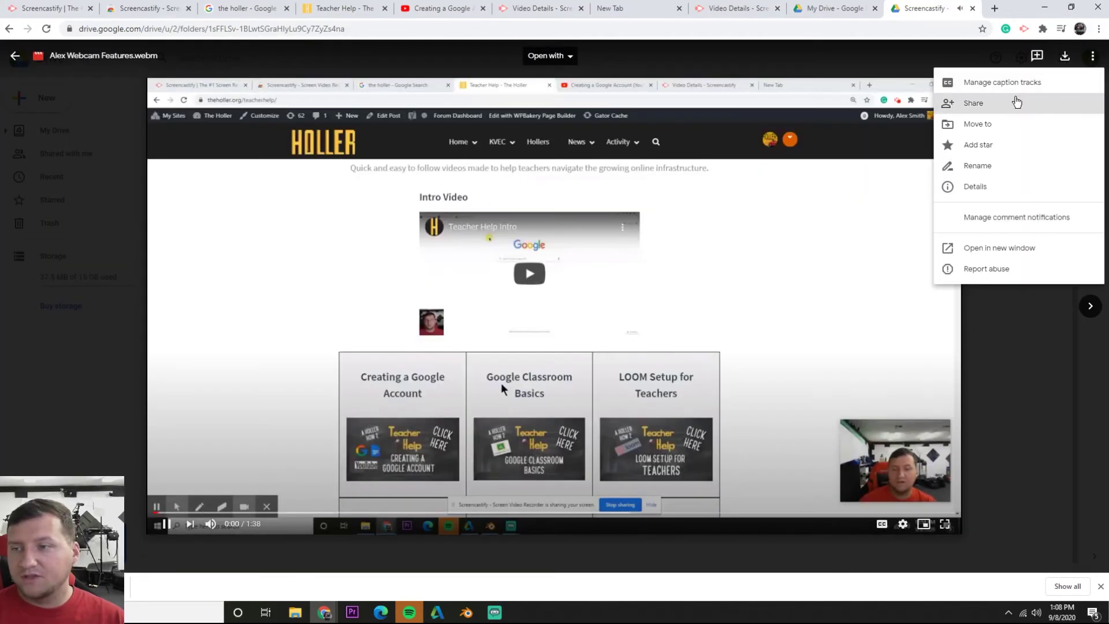
click(1019, 335)
click(706, 332)
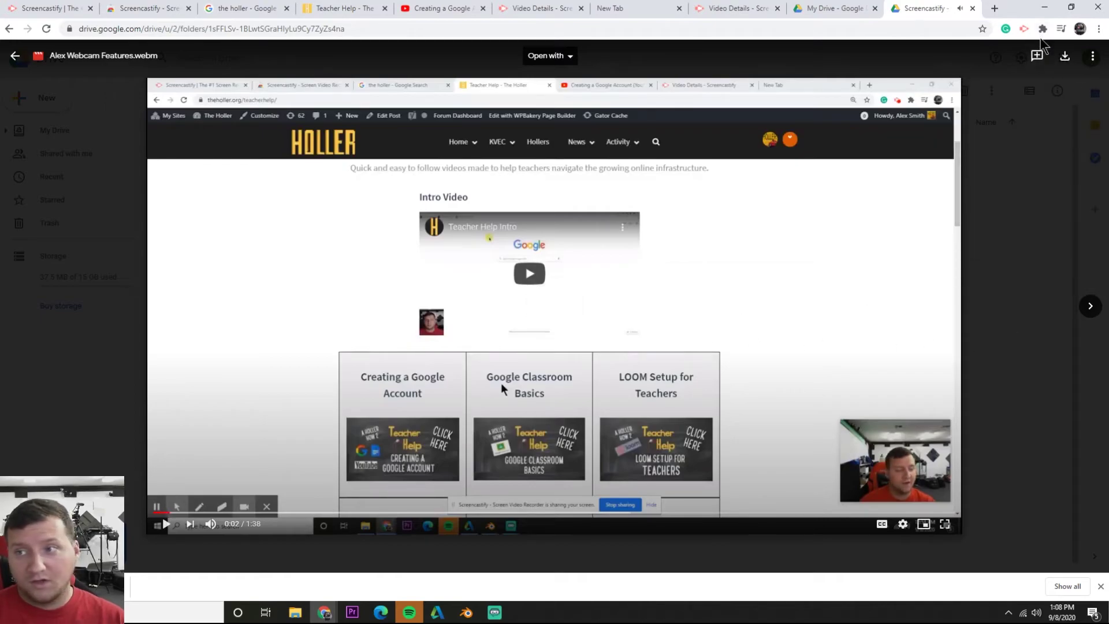
click(1092, 56)
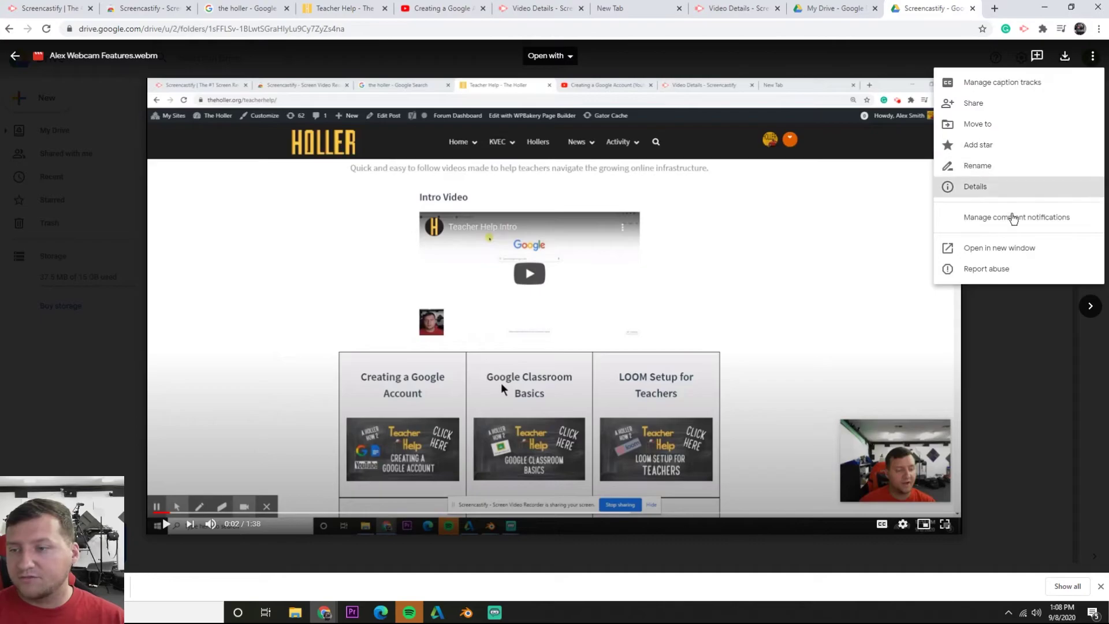
click(1034, 322)
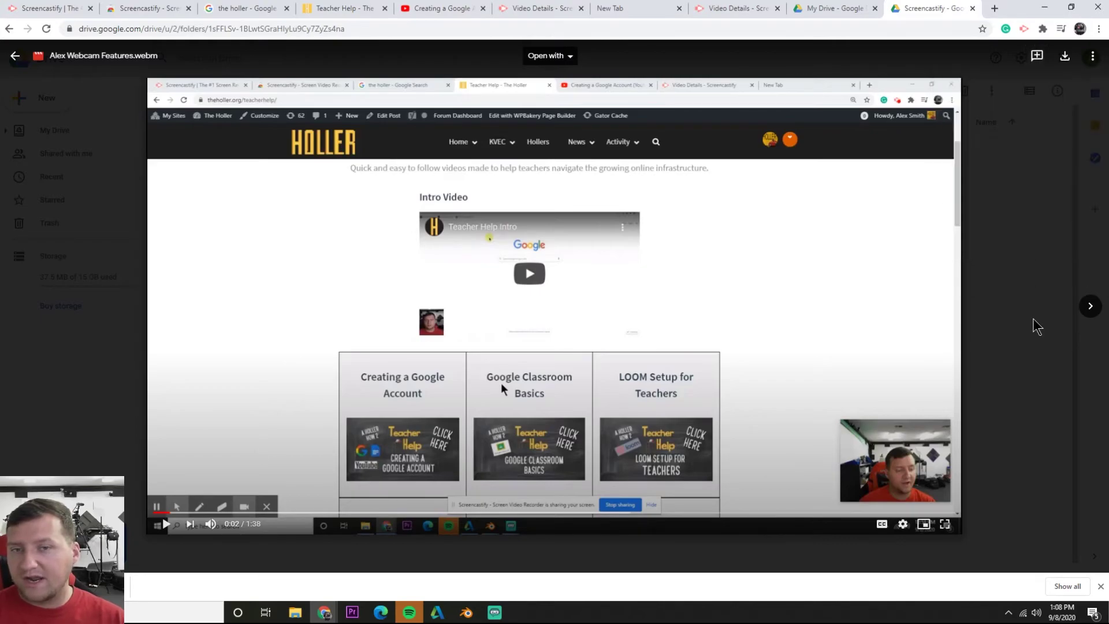
click(1017, 230)
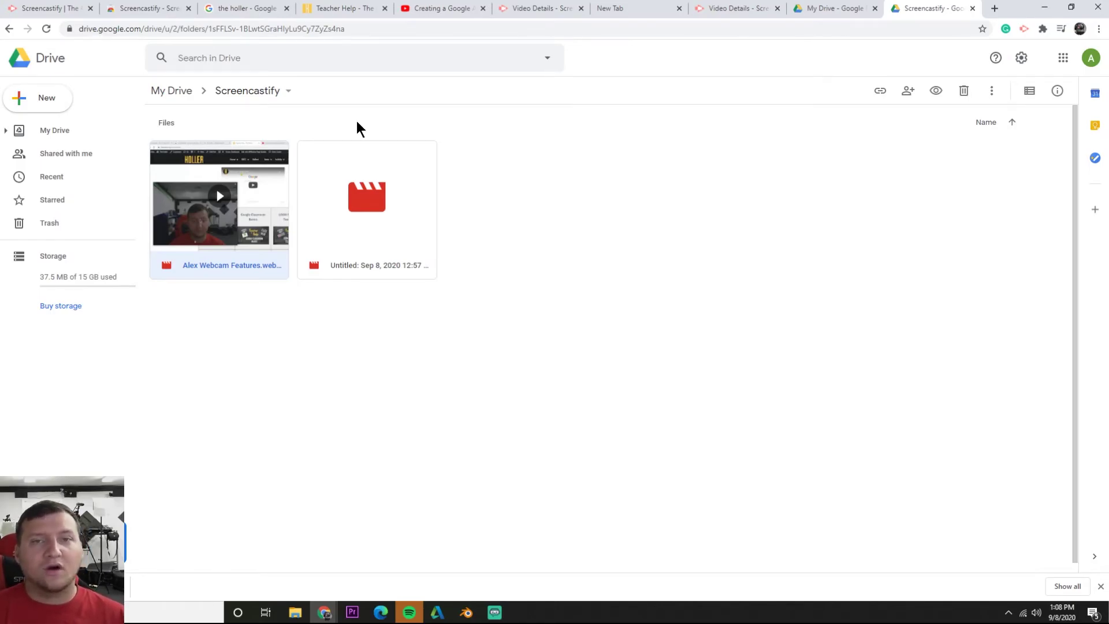
Go back to the Drive folder and open Screencastify's upgrade pricing page from the extension
click(742, 7)
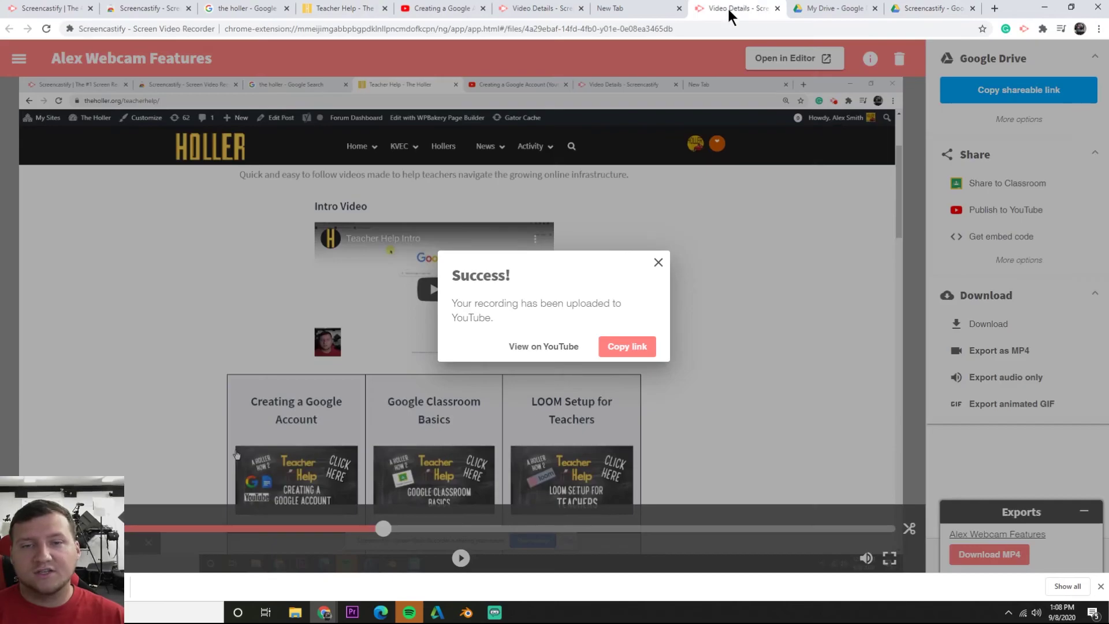
click(955, 8)
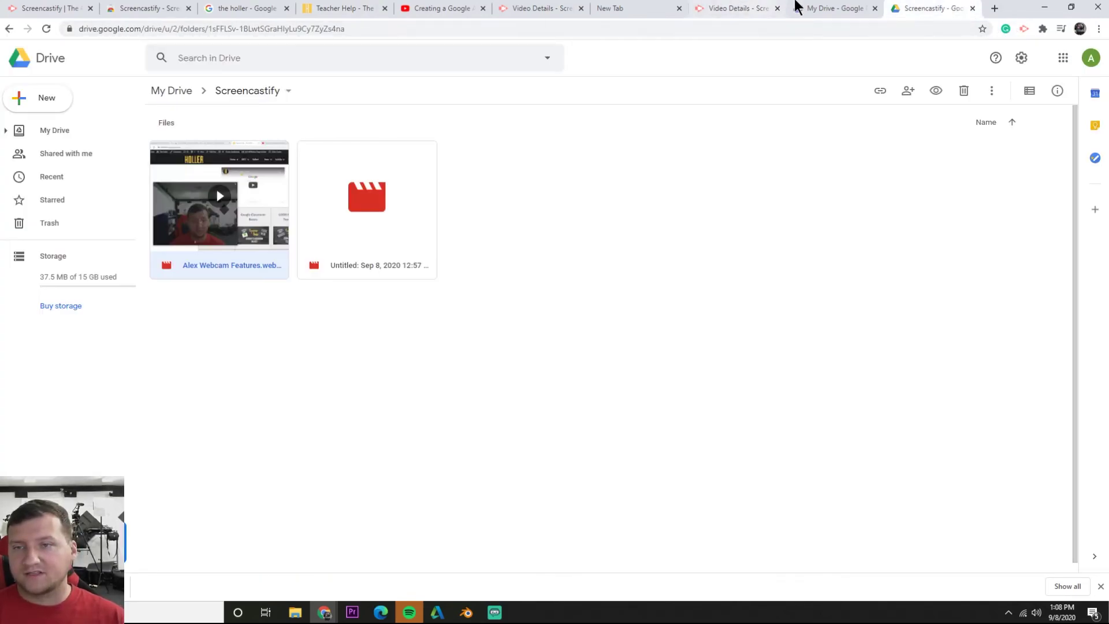
click(1022, 30)
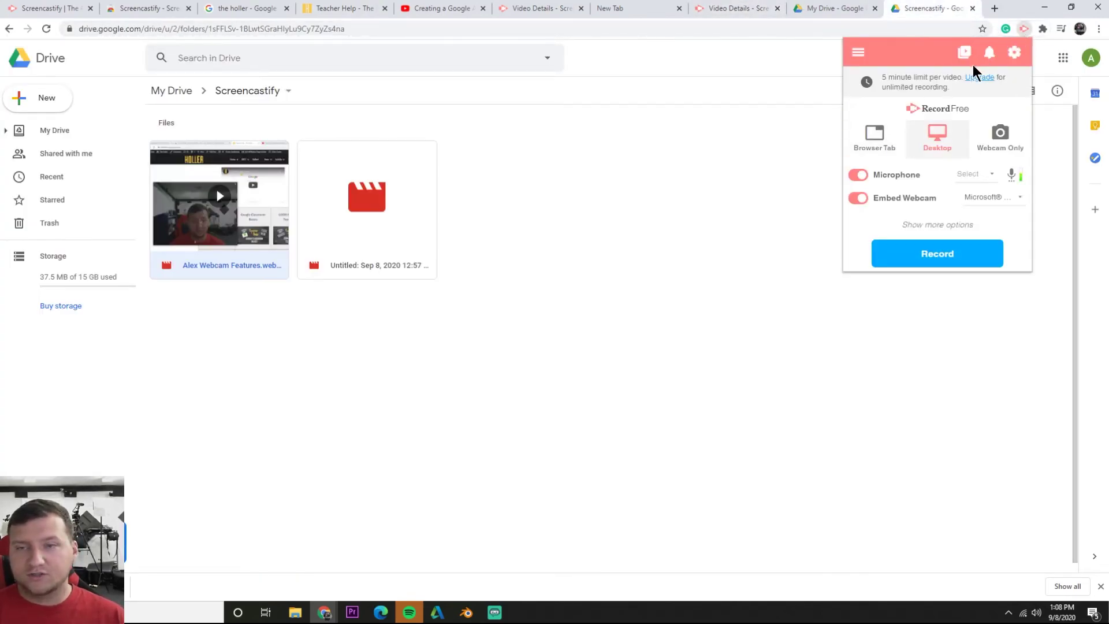
click(980, 78)
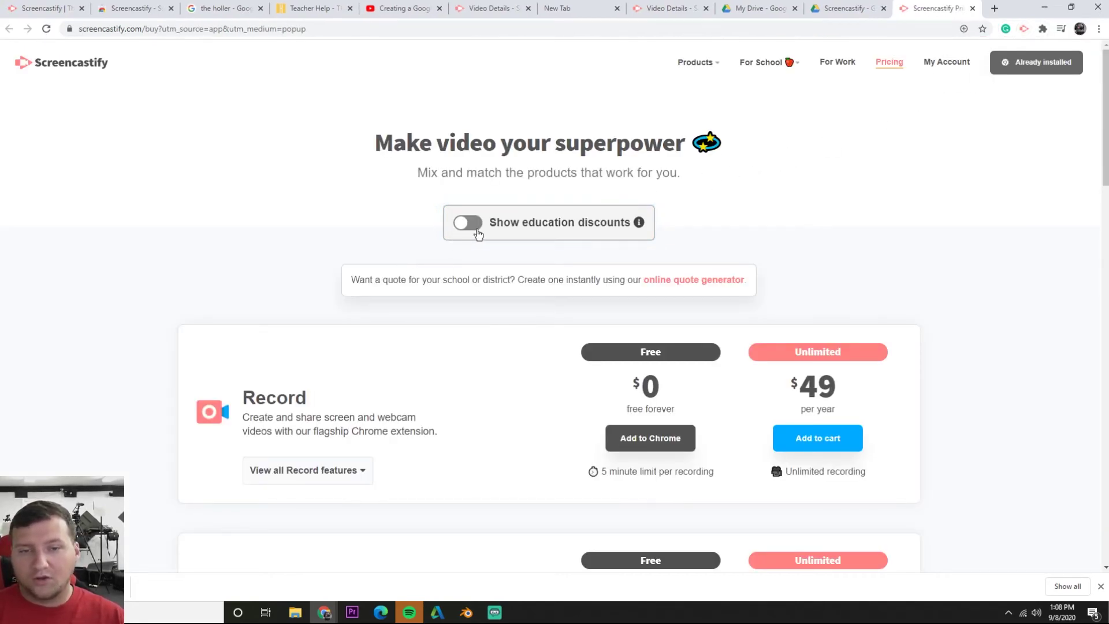
Turn on education discounts so the Unlimited plan shows $29 per year, and review the plans
click(474, 233)
click(474, 233)
click(472, 232)
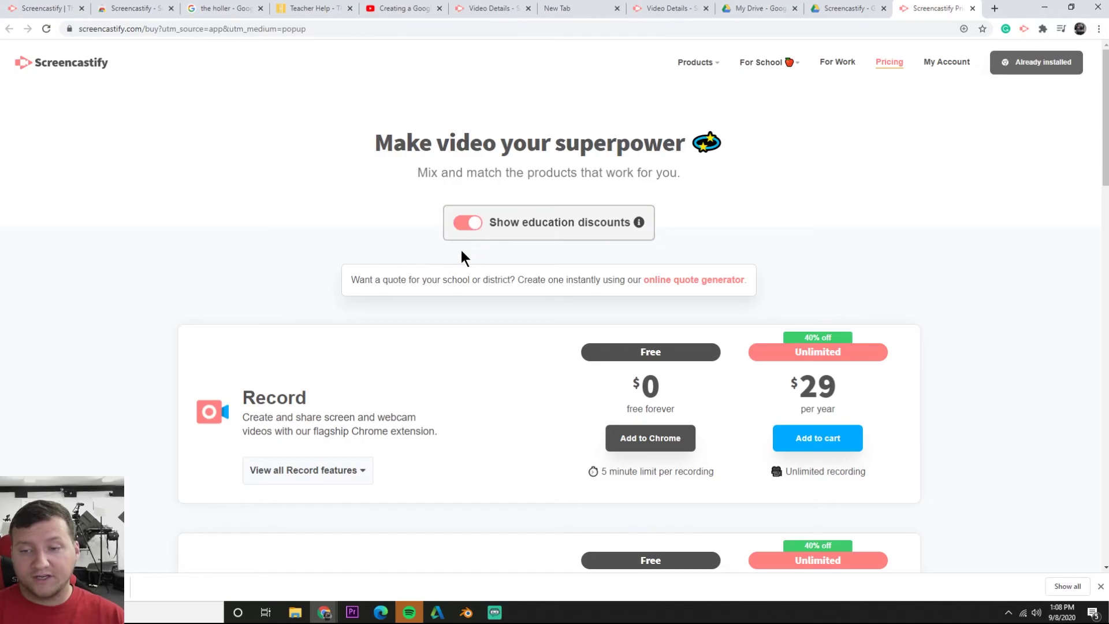
scroll(502, 261, down, 1)
scroll(500, 258, up, 1)
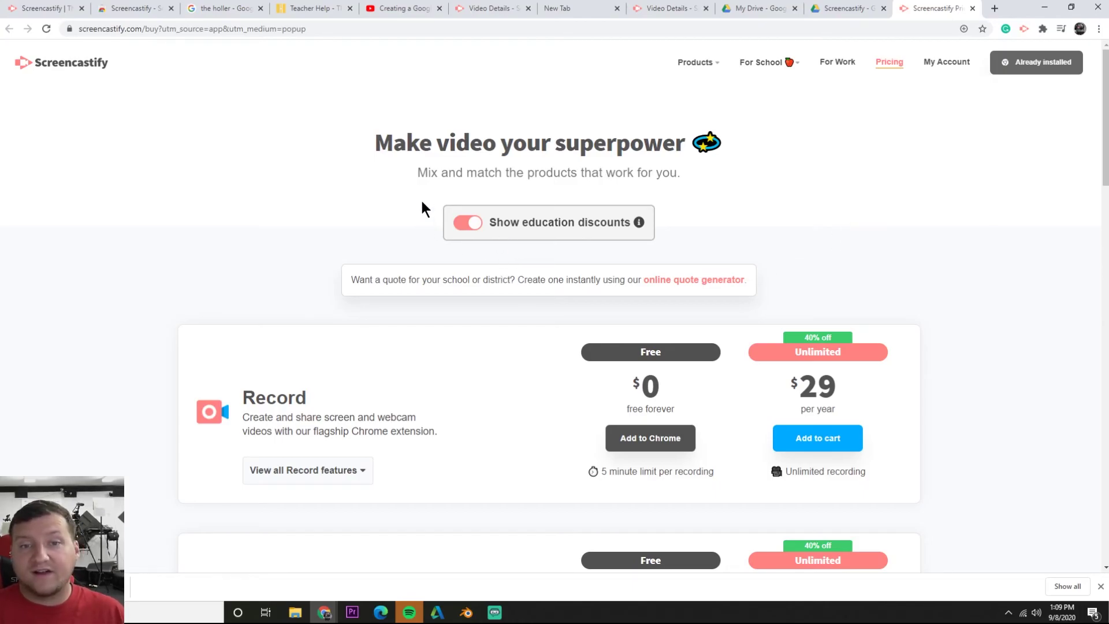
scroll(520, 260, down, 1)
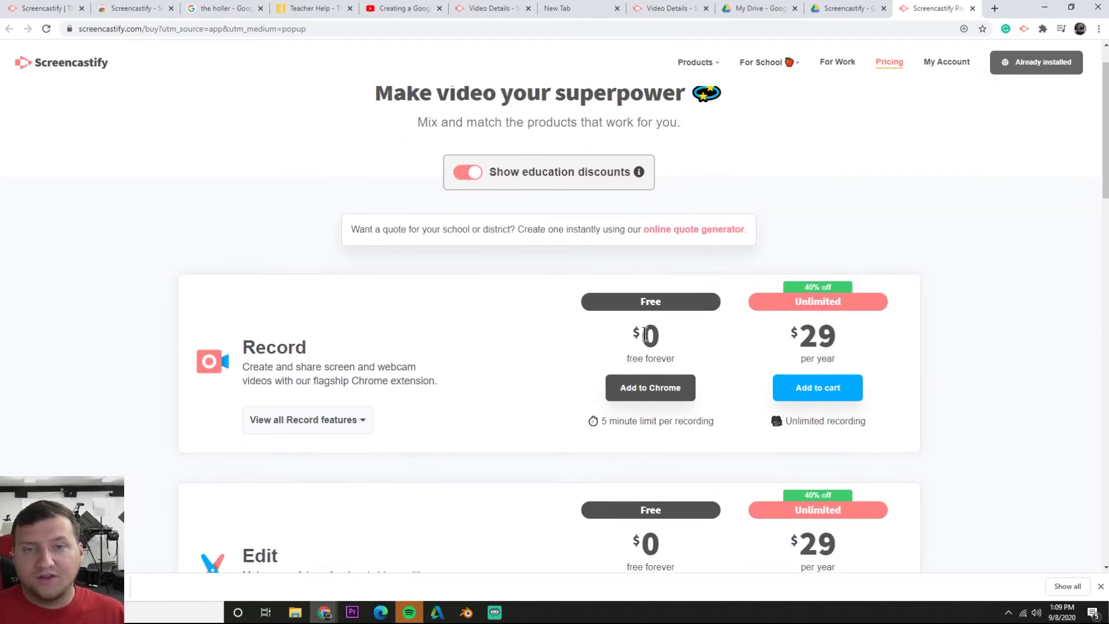
scroll(624, 324, up, 1)
scroll(636, 346, down, 1)
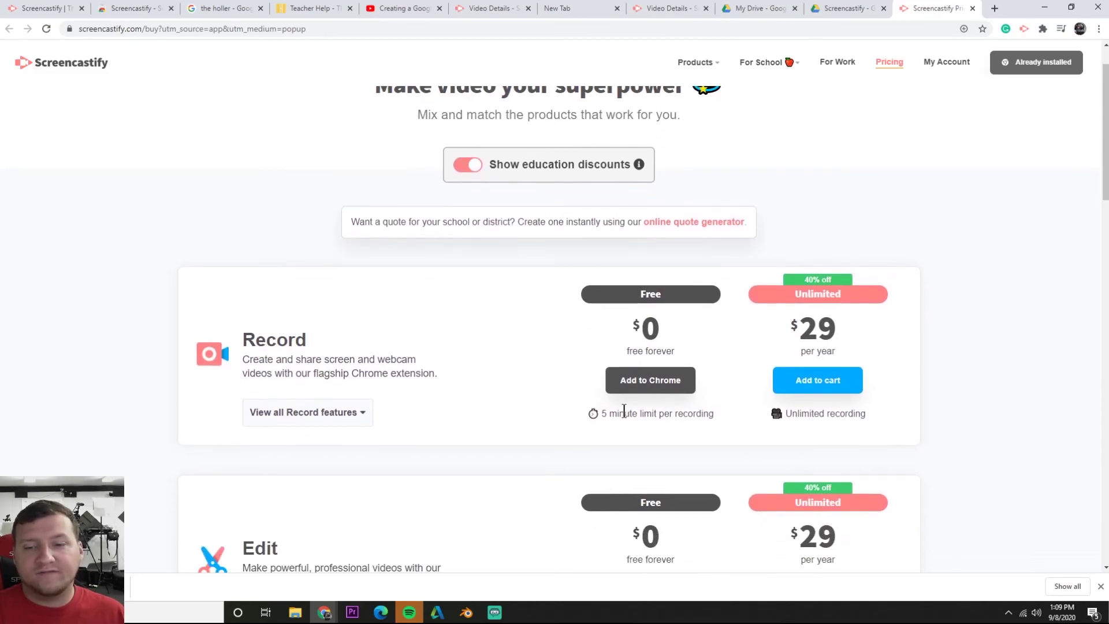